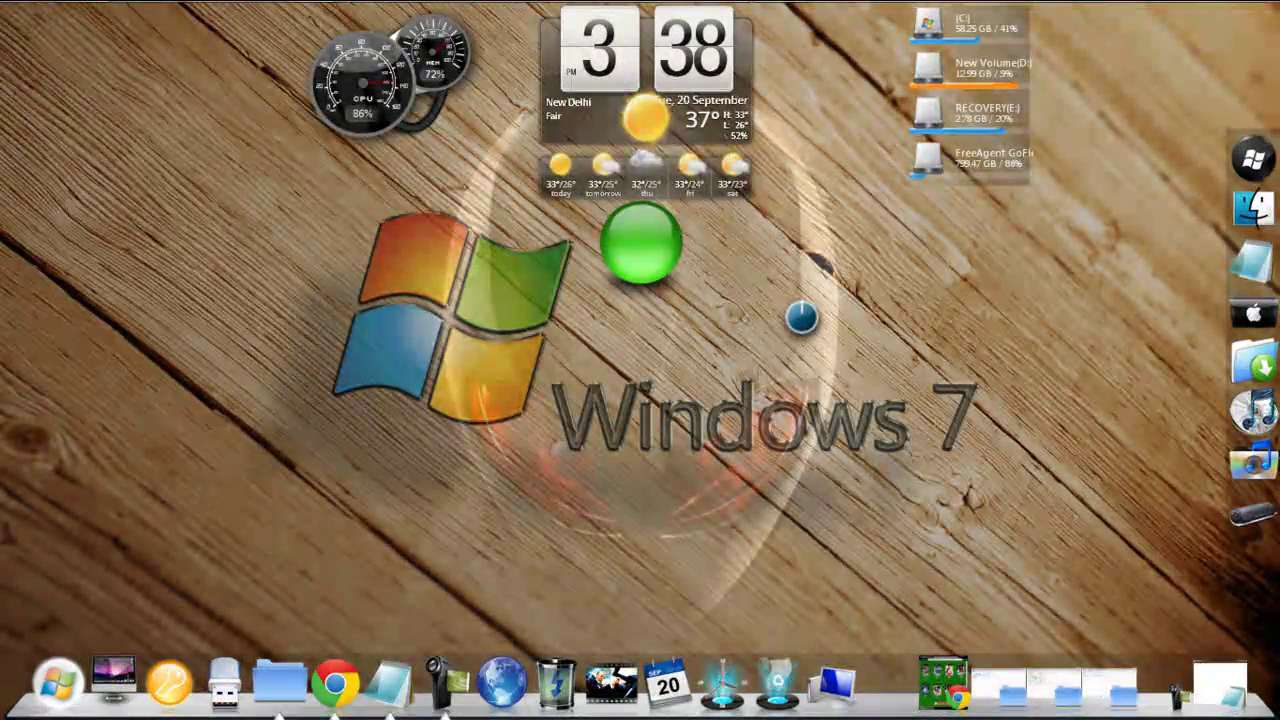
Refresh the desktop, maximize the Notepad notes and highlight the How to burn PS2 title.
right_click(806, 320)
left_click(852, 369)
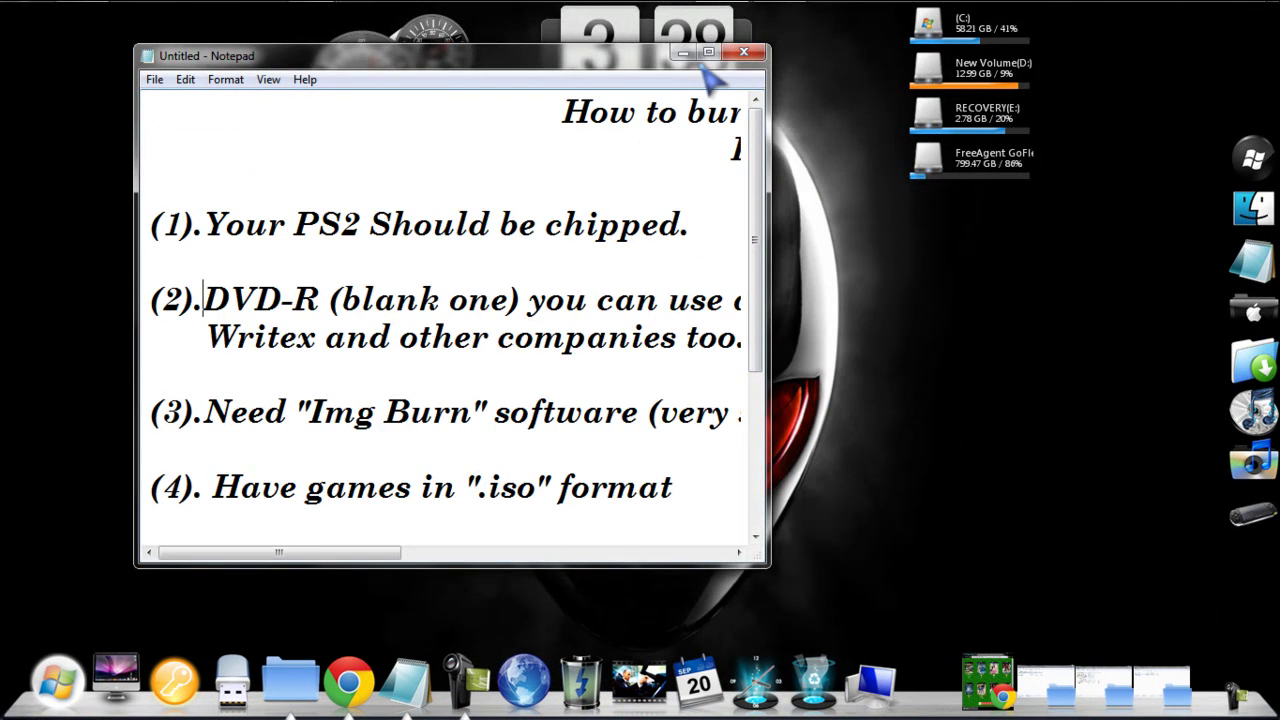
left_click(710, 54)
left_click_drag(423, 64, 627, 68)
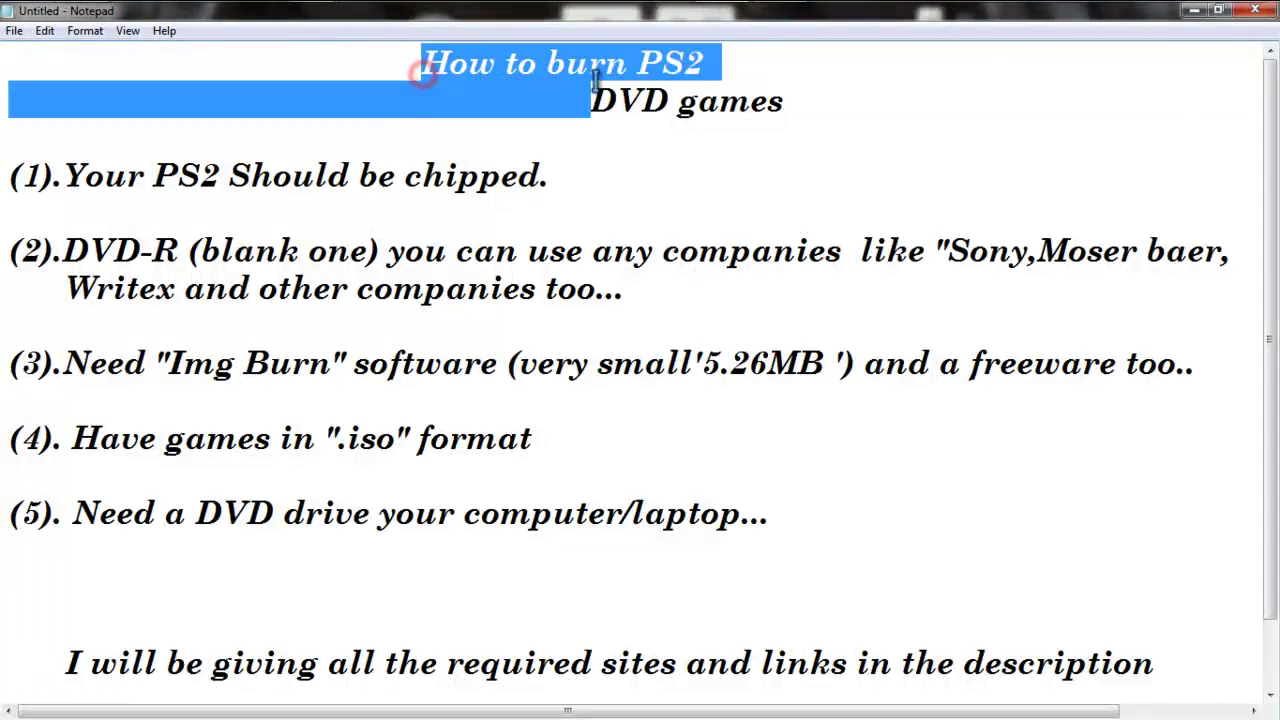
left_click(808, 123)
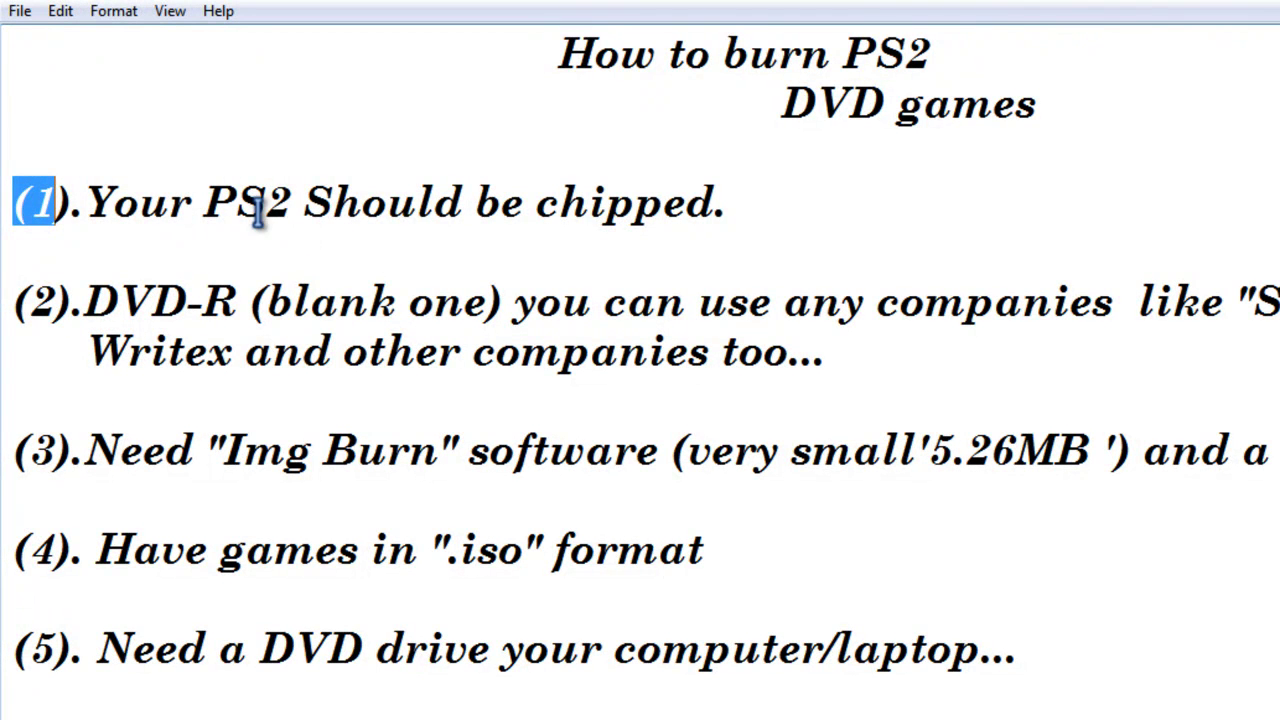
left_click(718, 208)
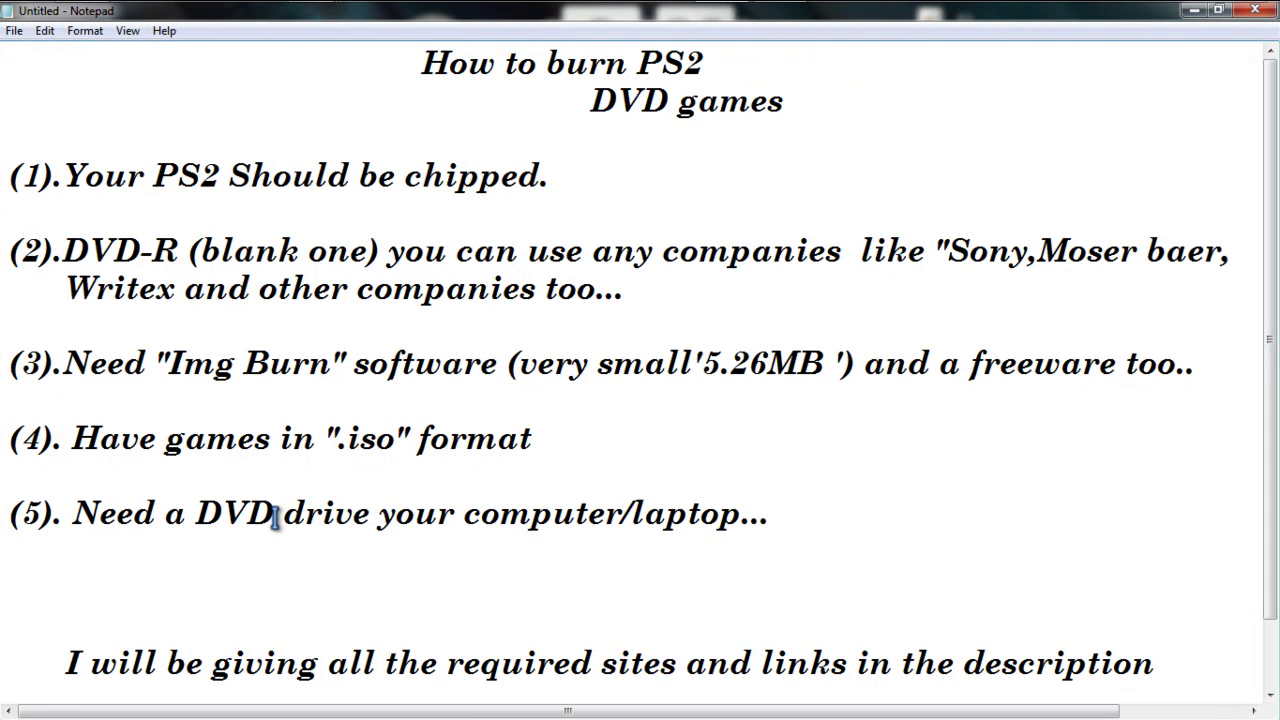
Highlight the closing line about sites and links in the description.
left_click(841, 529)
scroll(678, 540, "down", 1)
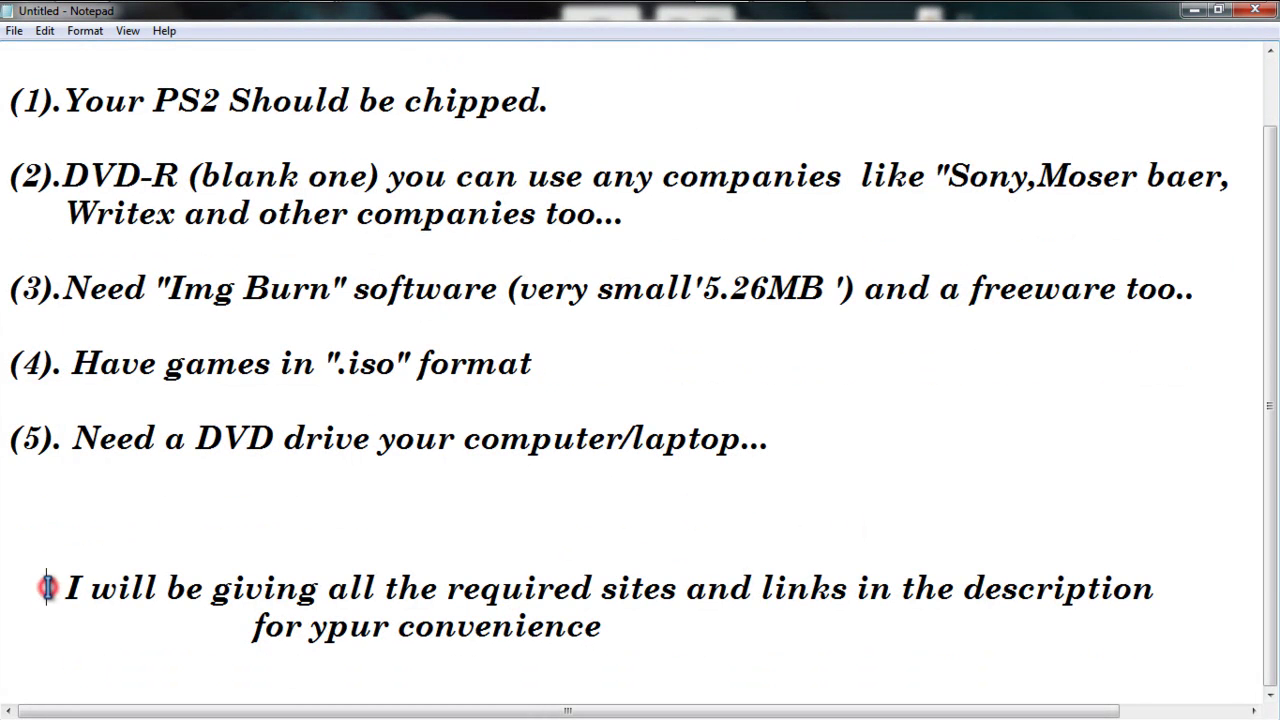
left_click_drag(47, 587, 999, 603)
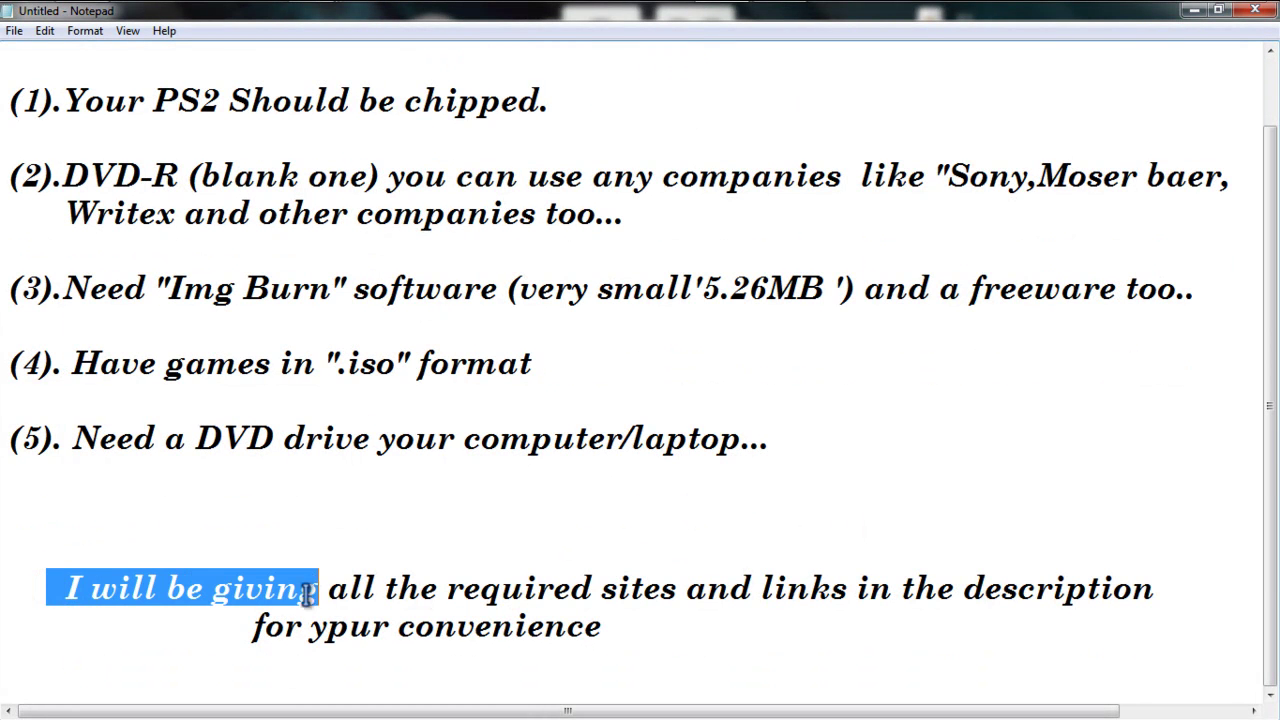
left_click(1208, 611)
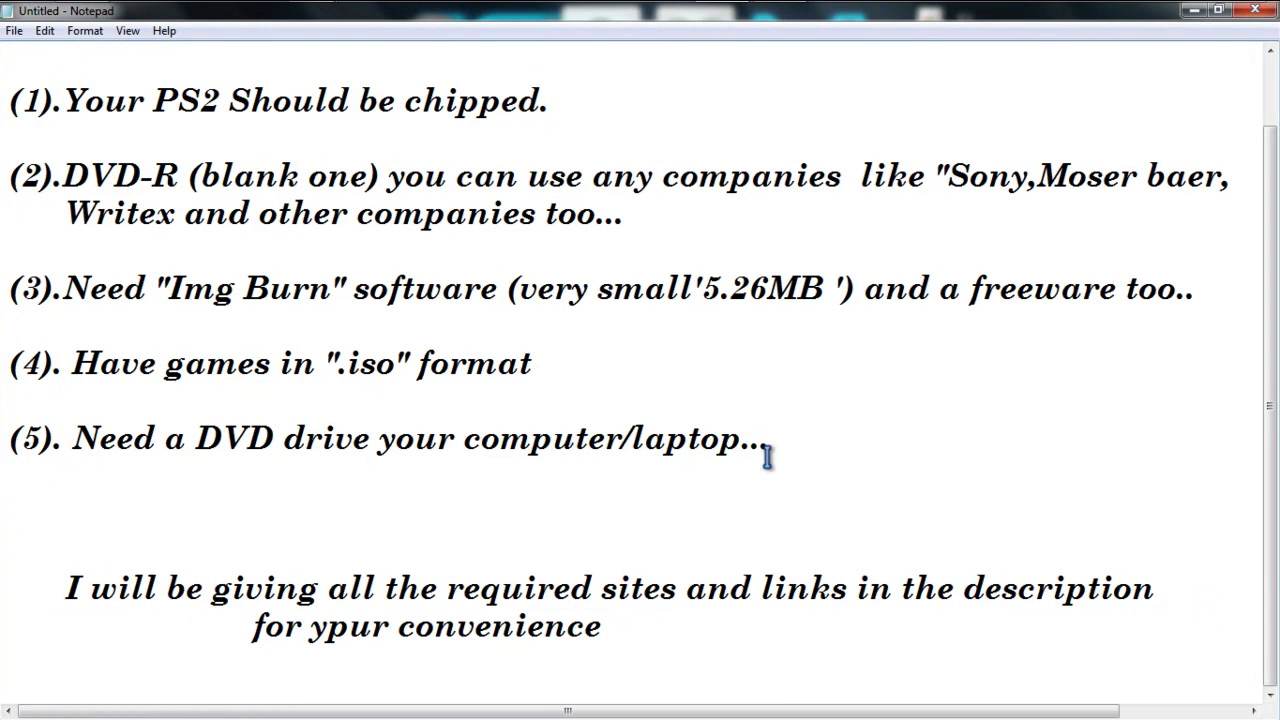
scroll(525, 612, "up", 1)
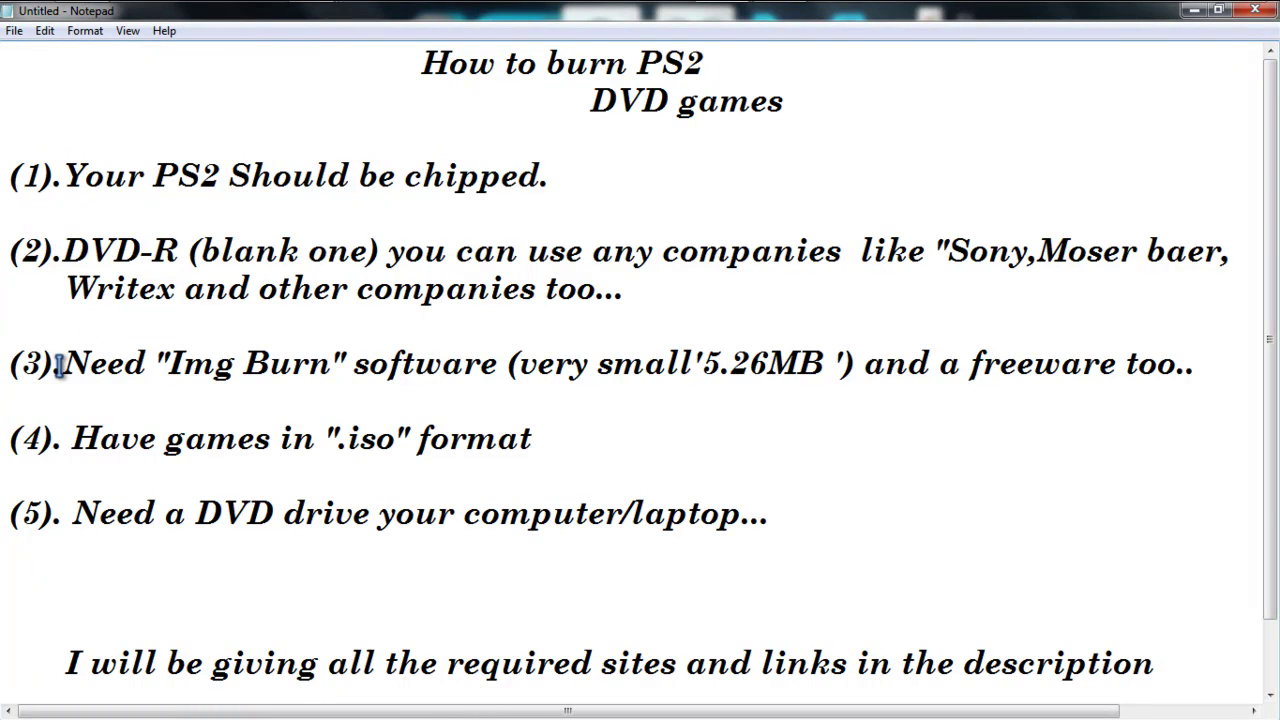
Highlight requirements (2) DVD-R, (3) Img Burn and (4) .iso format in turn.
mouse_move(62, 247)
left_mouse_down()
mouse_move(272, 274)
mouse_move(128, 290)
left_mouse_up()
left_click(150, 368)
left_click_drag(64, 360, 690, 365)
left_click(502, 432)
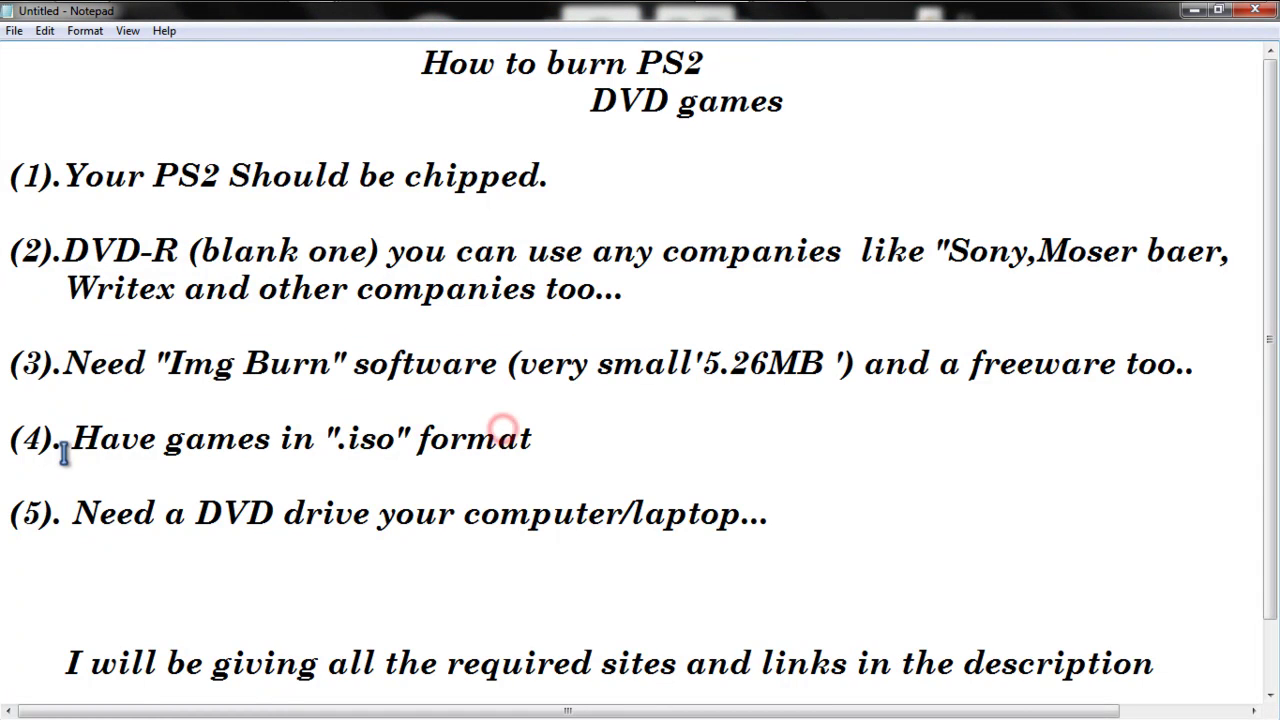
left_click_drag(63, 448, 543, 429)
left_click(561, 429)
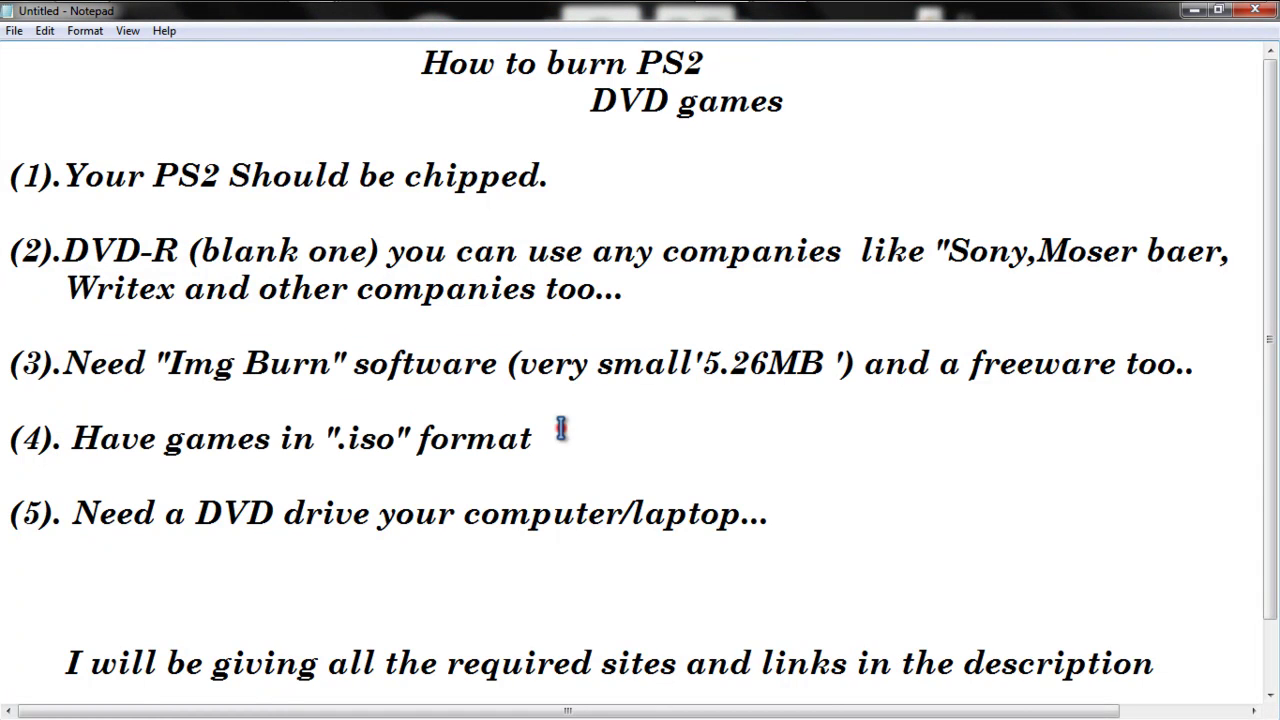
left_click_drag(3, 440, 8, 400)
Restore and minimize the Notepad notes, then refresh the desktop.
left_click(1192, 14)
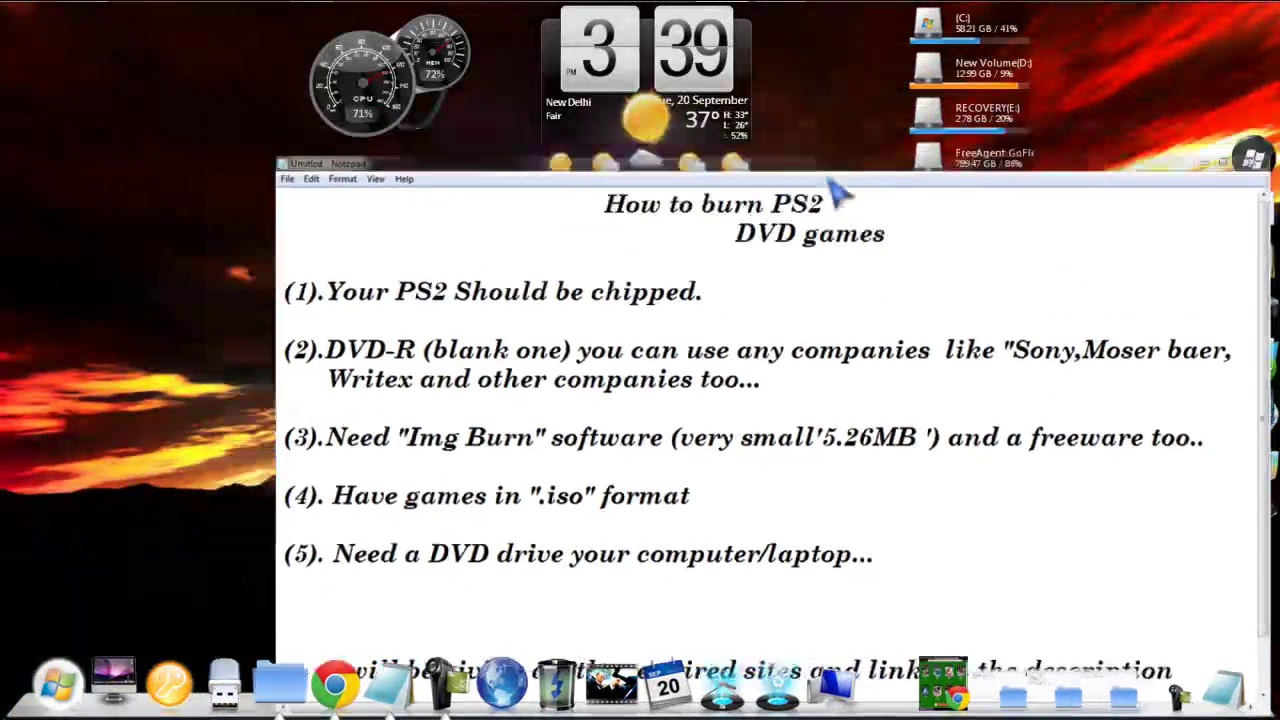
key("super+Down")
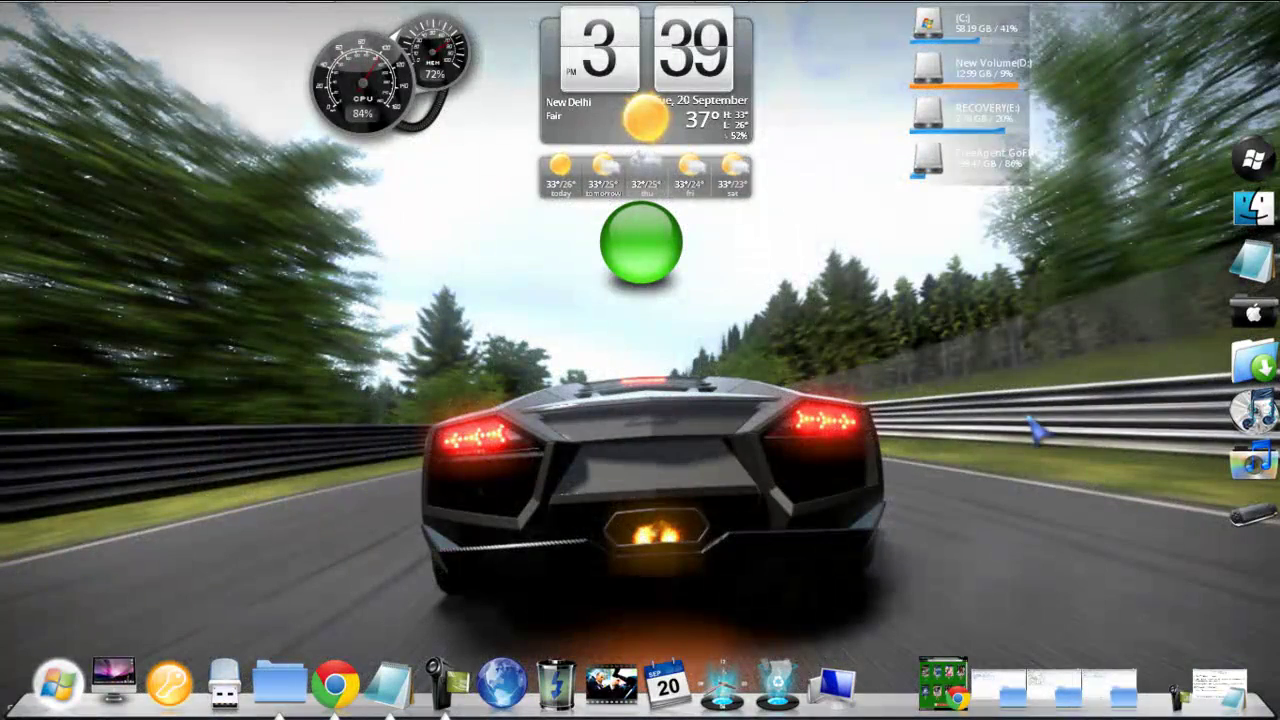
right_click(808, 324)
left_click(843, 388)
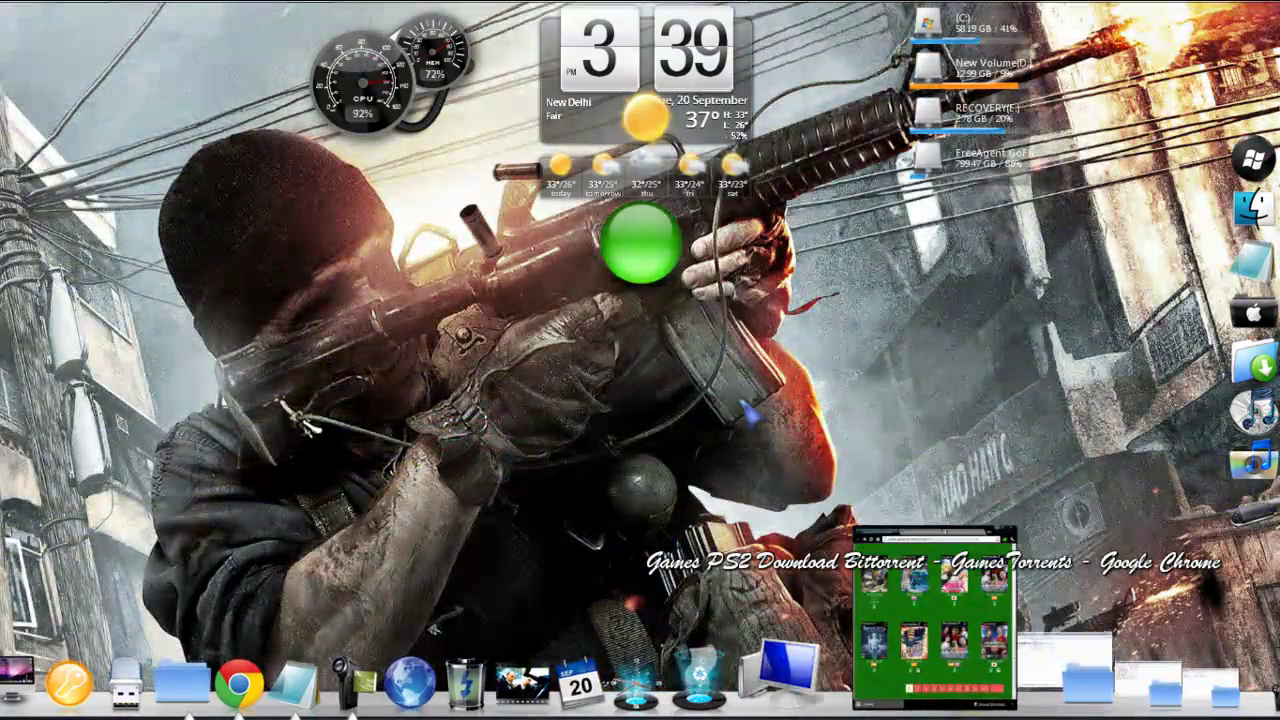
In maximized Chrome, view the Pro Evolution Soccer 2011 torrent page, then the FileHippo ImgBurn tab.
left_click(935, 620)
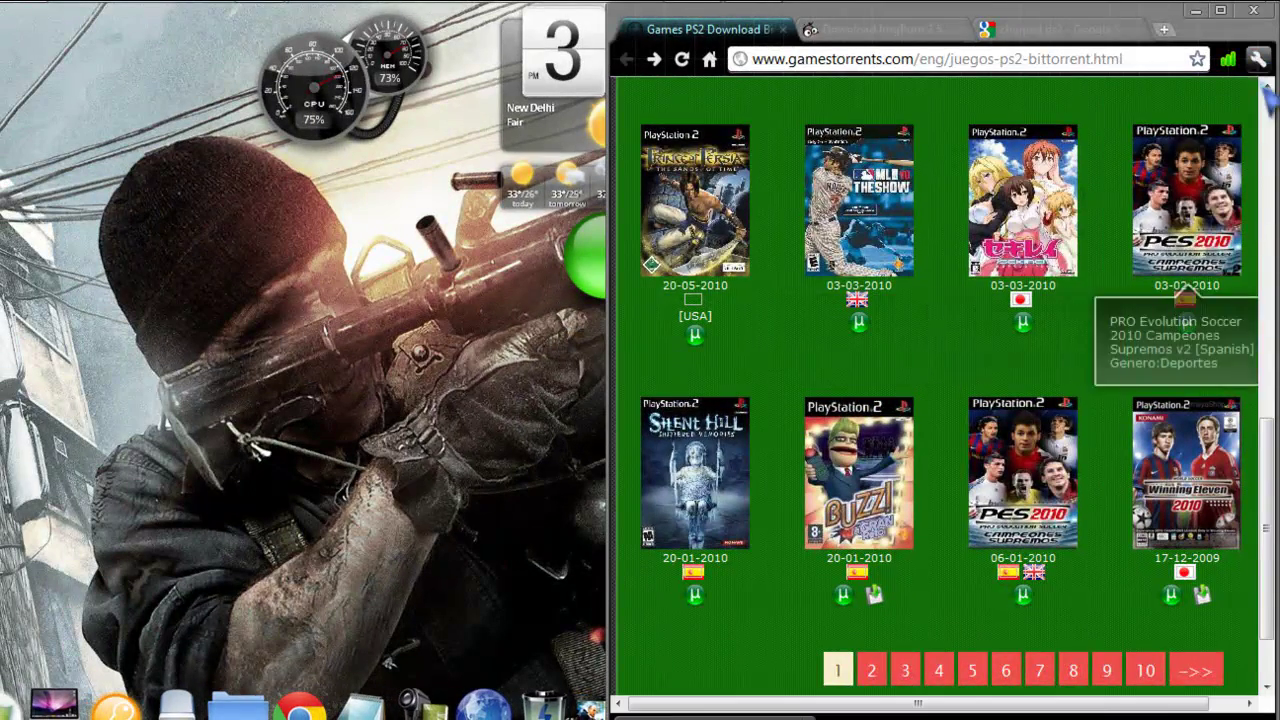
left_click(1220, 10)
scroll(592, 288, "up", 3)
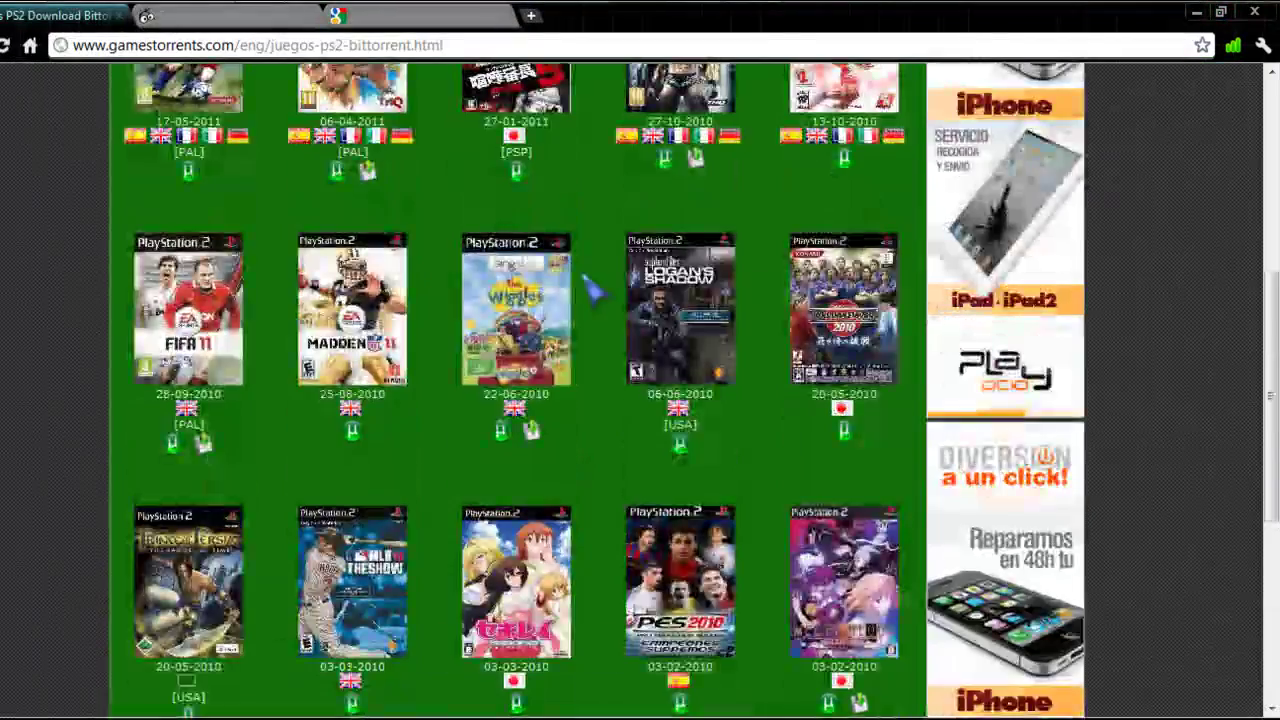
scroll(595, 288, "up", 5)
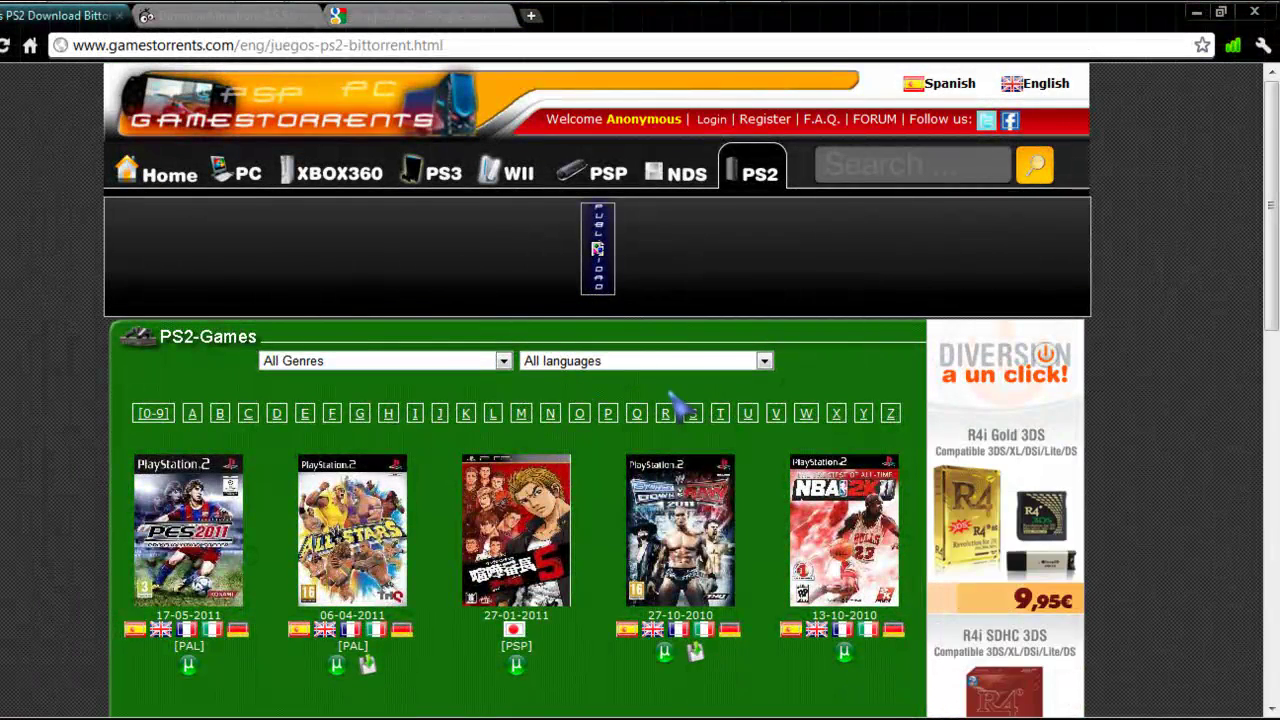
scroll(677, 405, "down", 1)
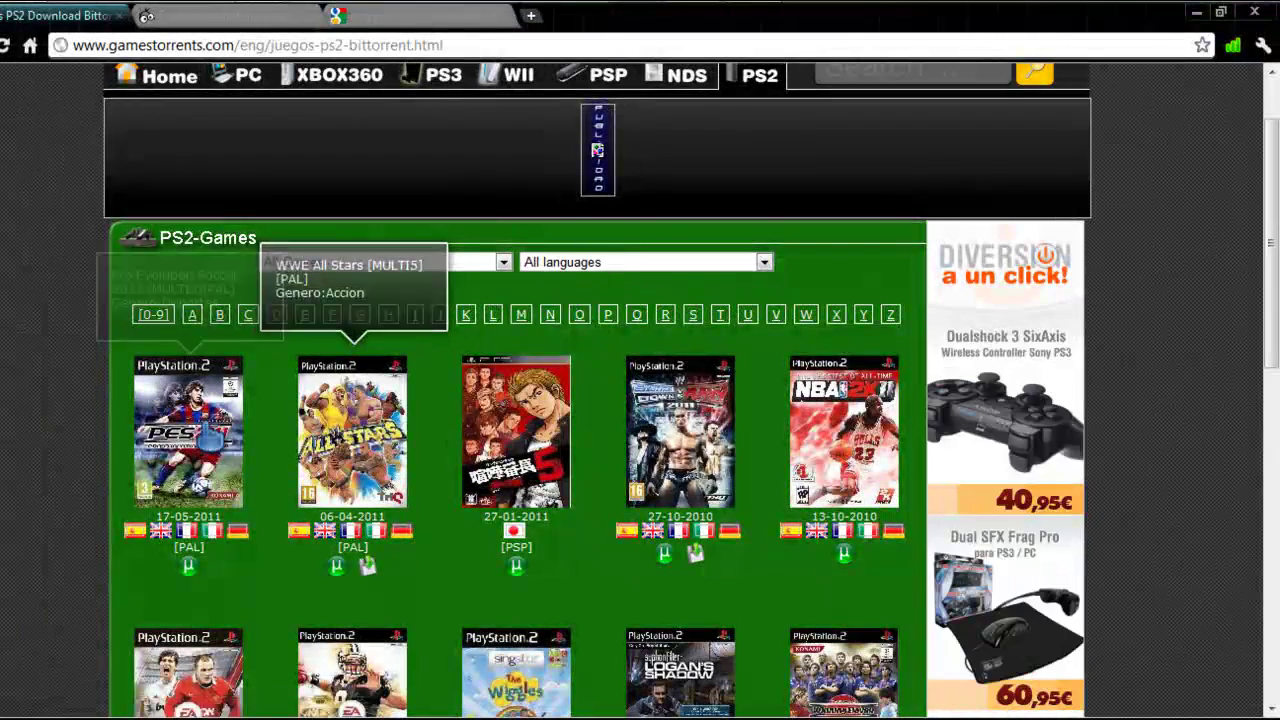
left_click(203, 462)
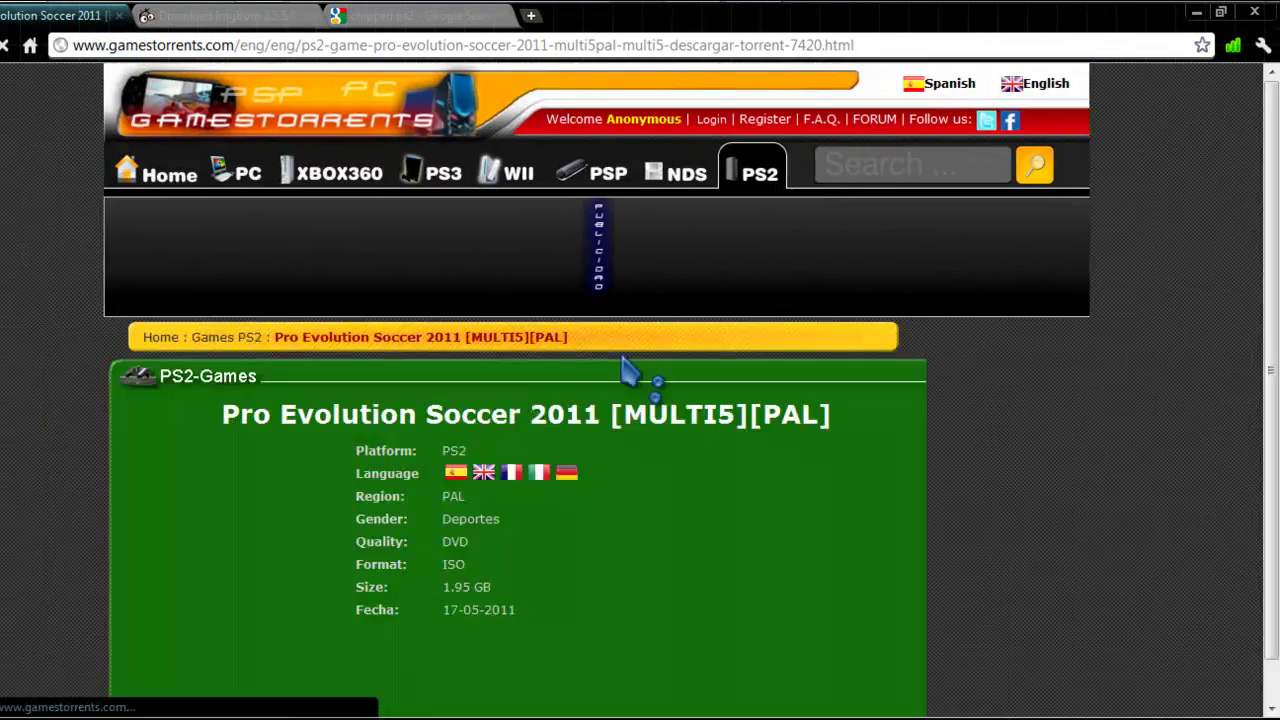
scroll(600, 440, "down", 1)
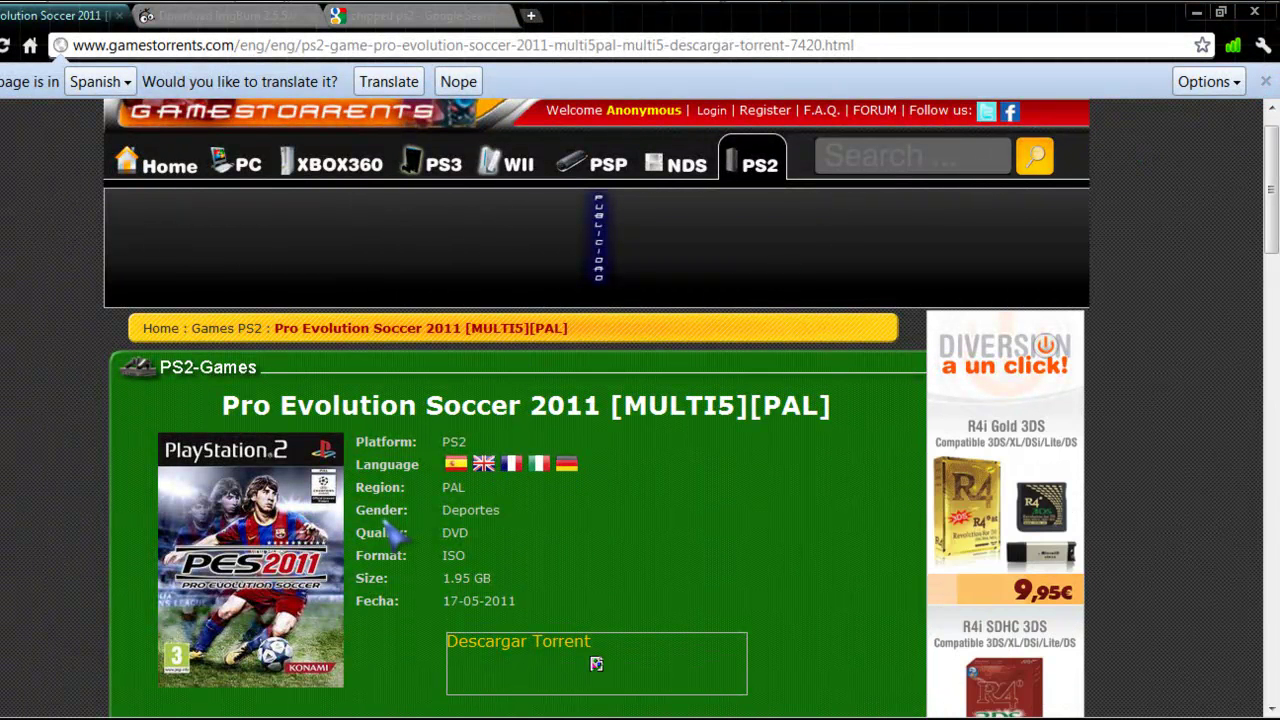
scroll(668, 490, "down", 3)
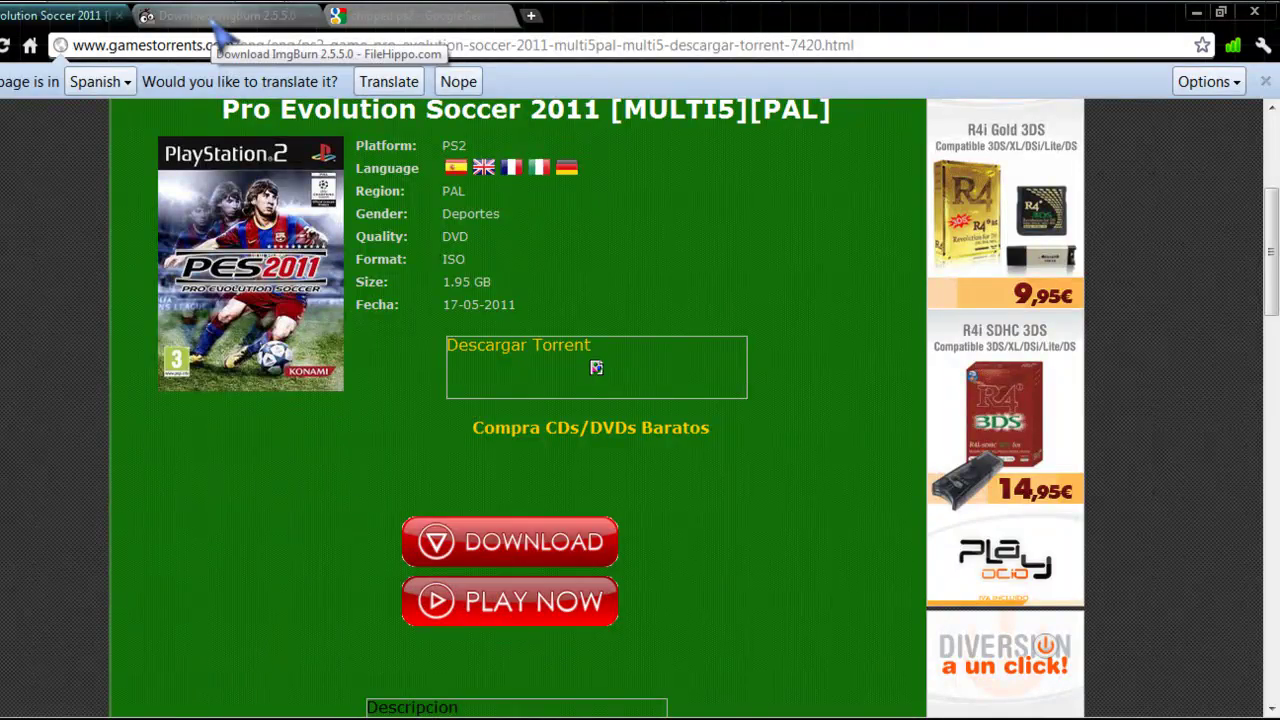
left_click(218, 18)
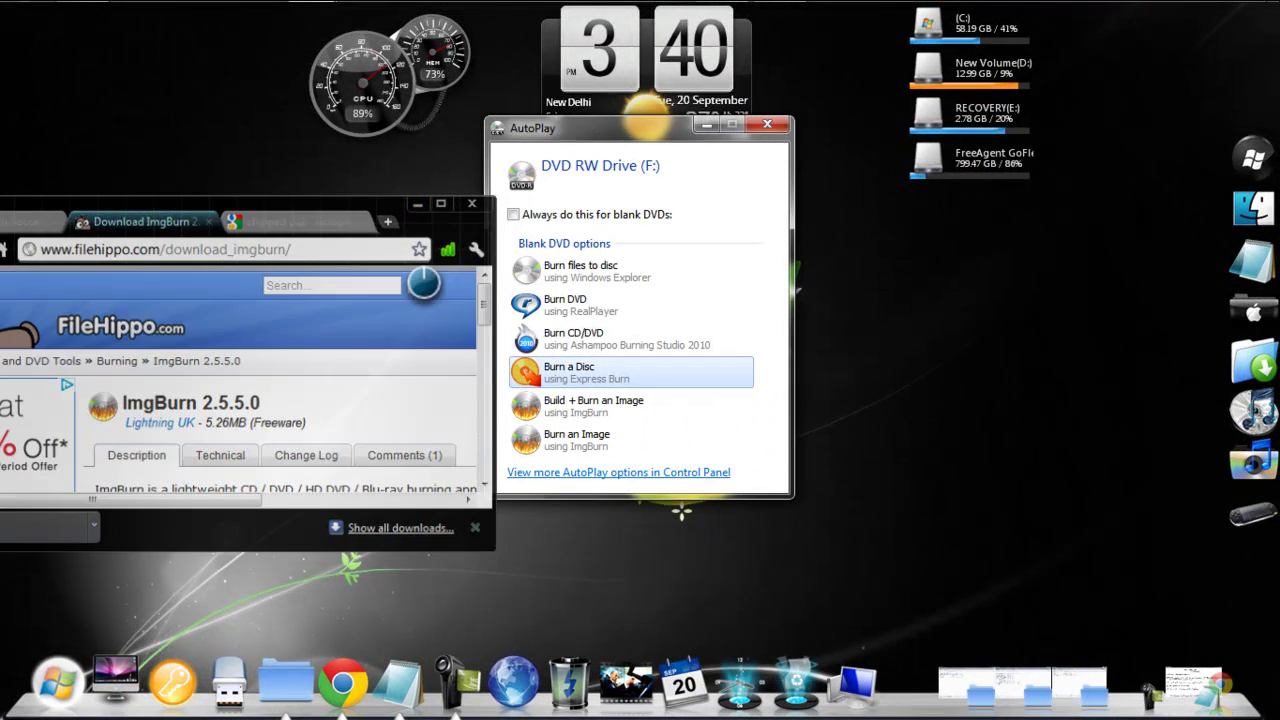
Minimize Chrome and dismiss the blank-DVD AutoPlay prompt.
left_click(413, 200)
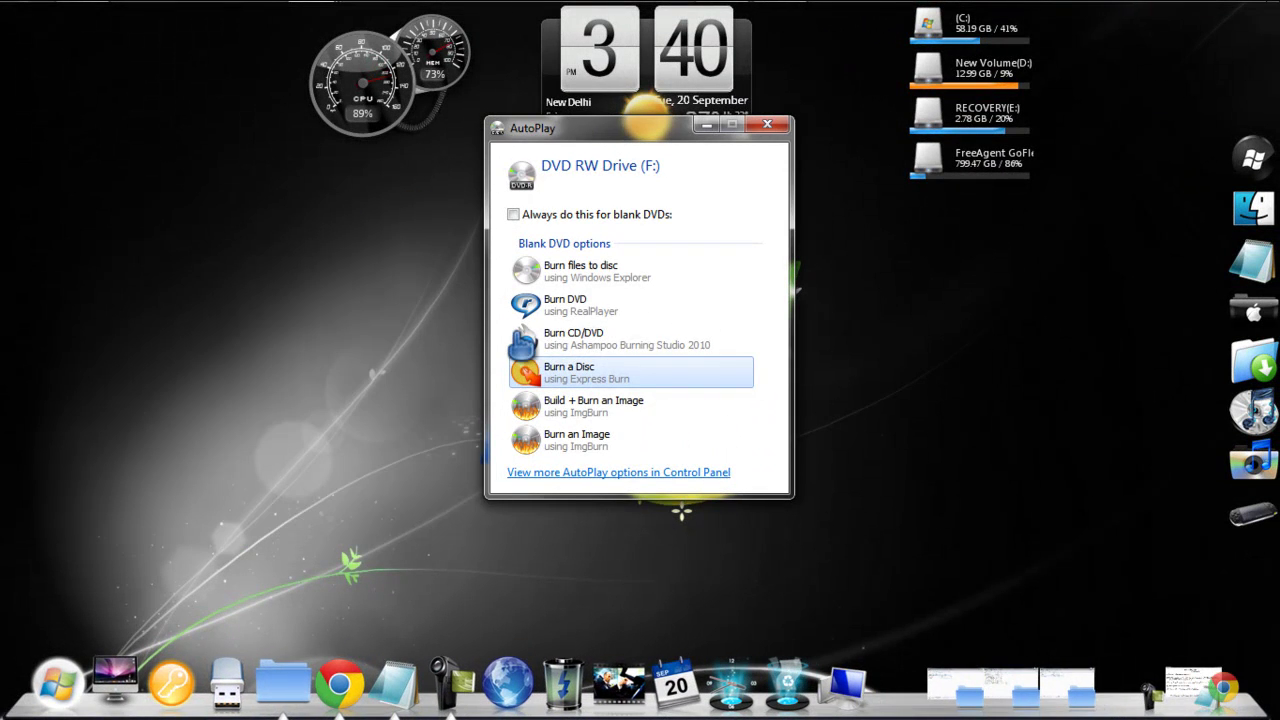
left_click(770, 127)
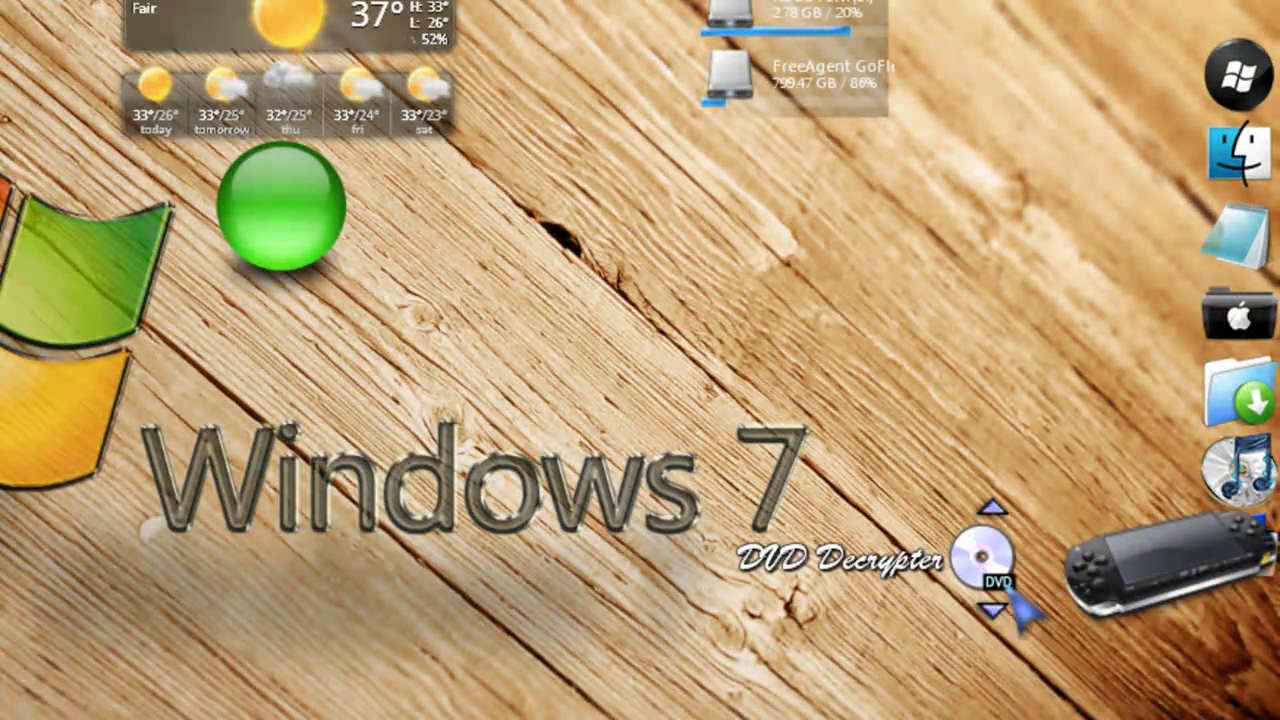
scroll(1000, 575, "down", 1)
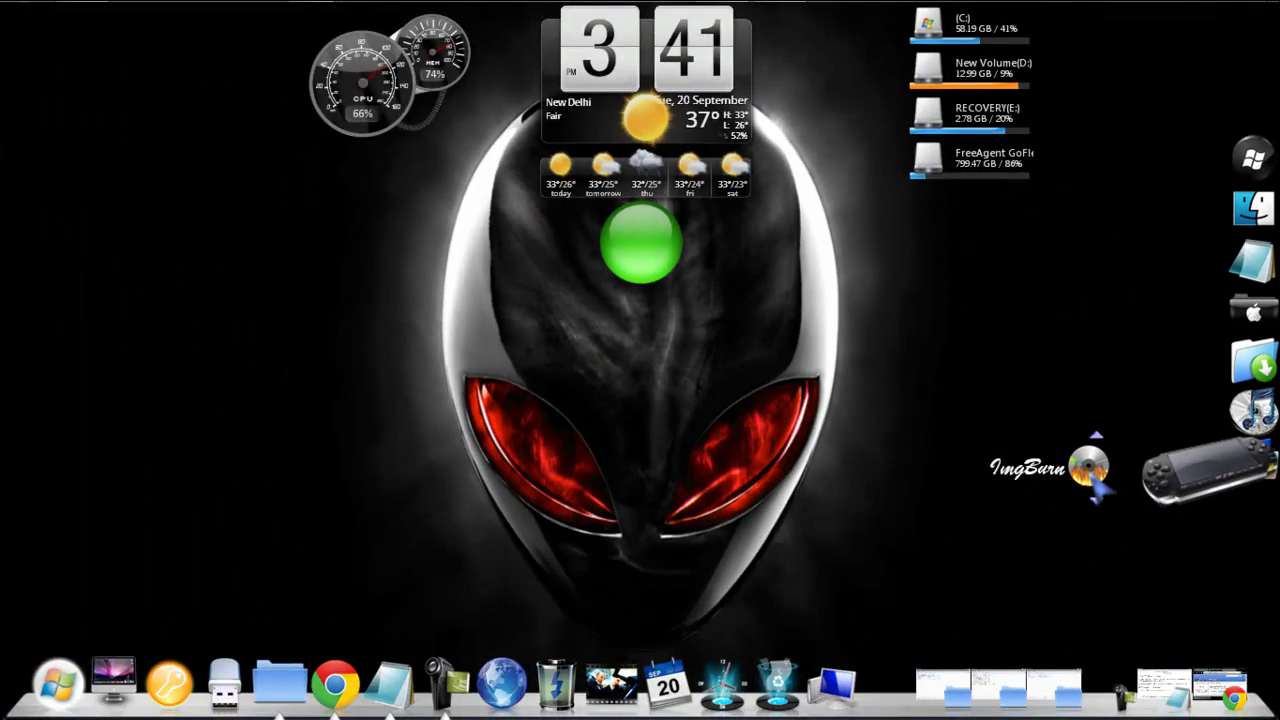
Launch ImgBurn from its desktop shortcut.
left_click(1090, 466)
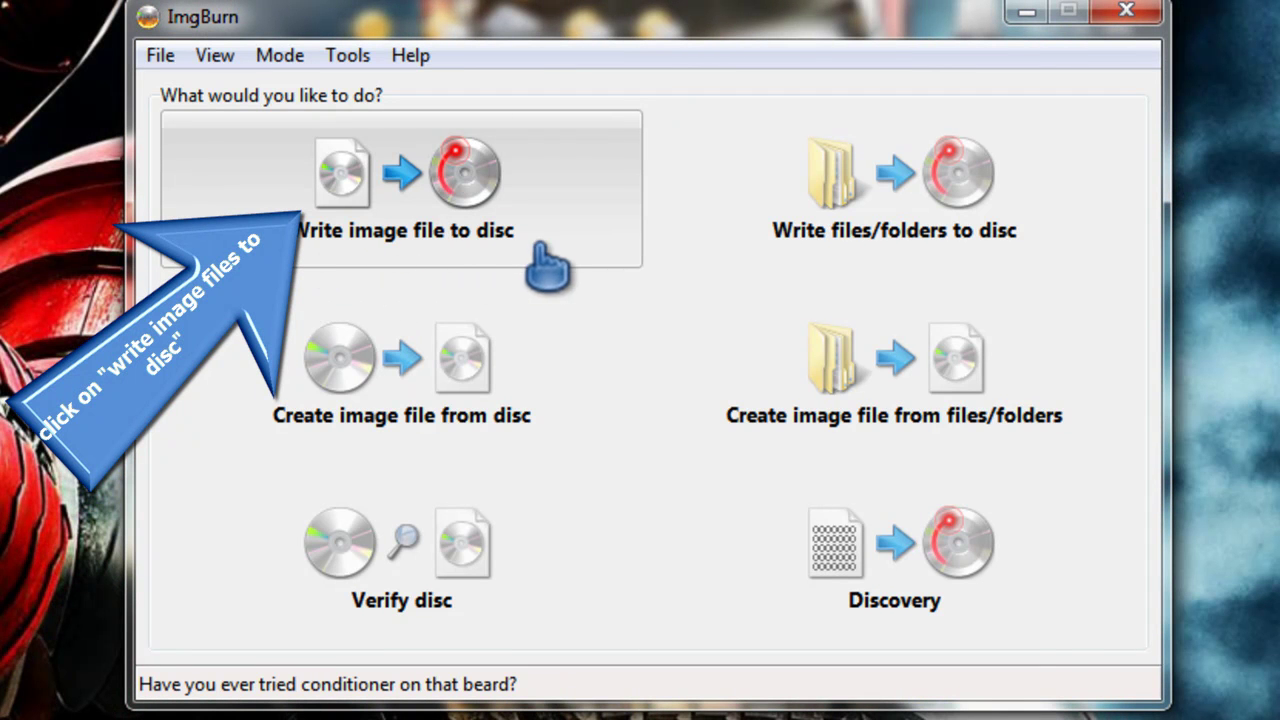
Choose Write image file to disc in ImgBurn and move its window lower.
left_click(358, 250)
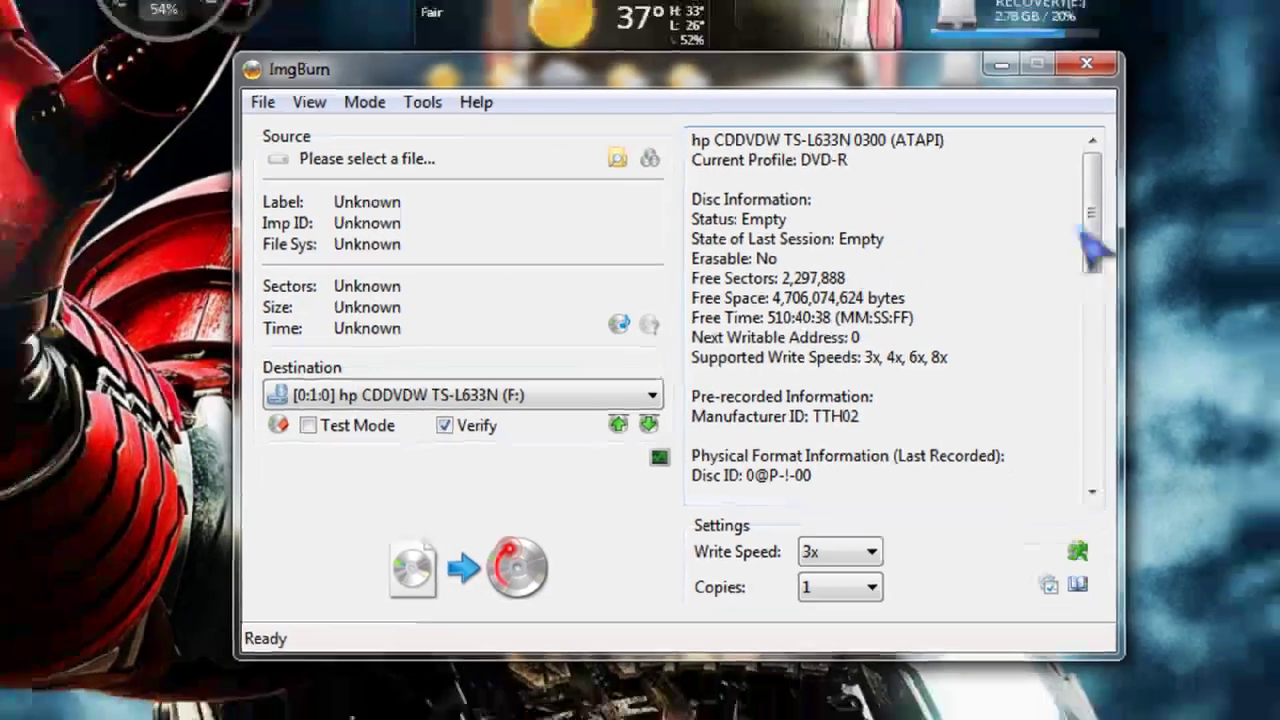
scroll(973, 270, "down", 3)
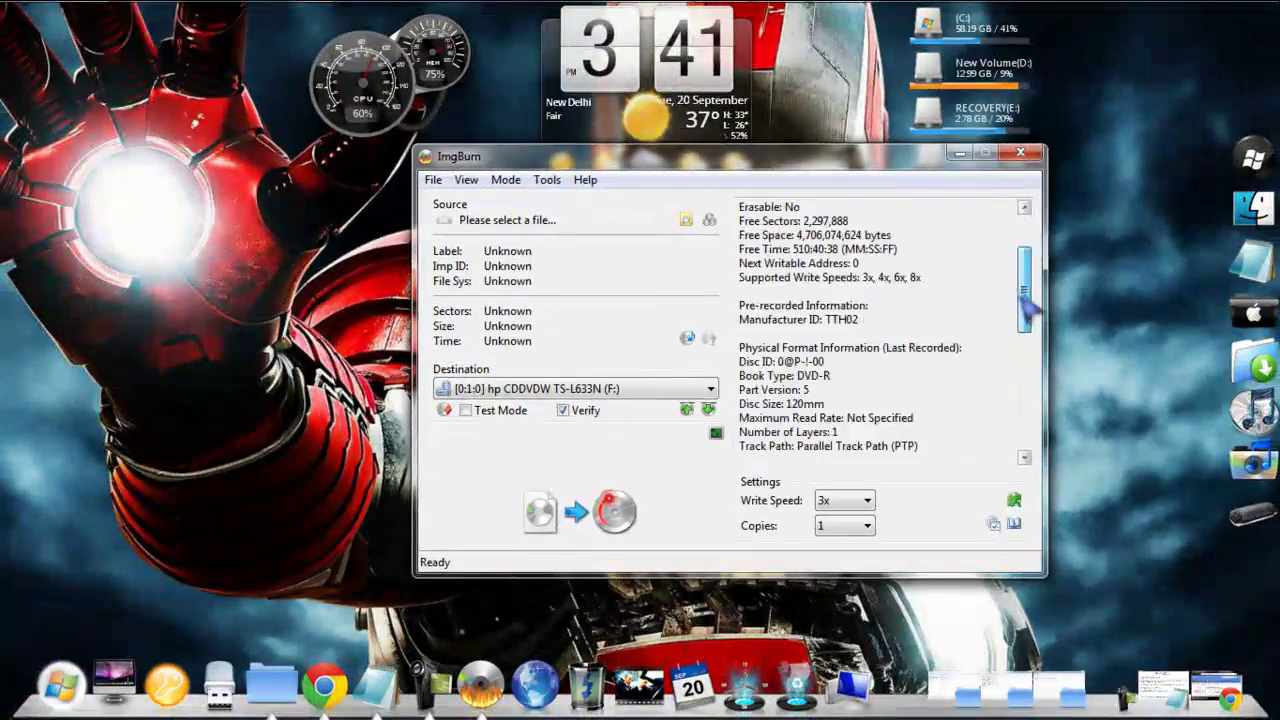
mouse_move(895, 158)
left_mouse_down()
mouse_move(838, 322)
mouse_move(845, 195)
left_mouse_up()
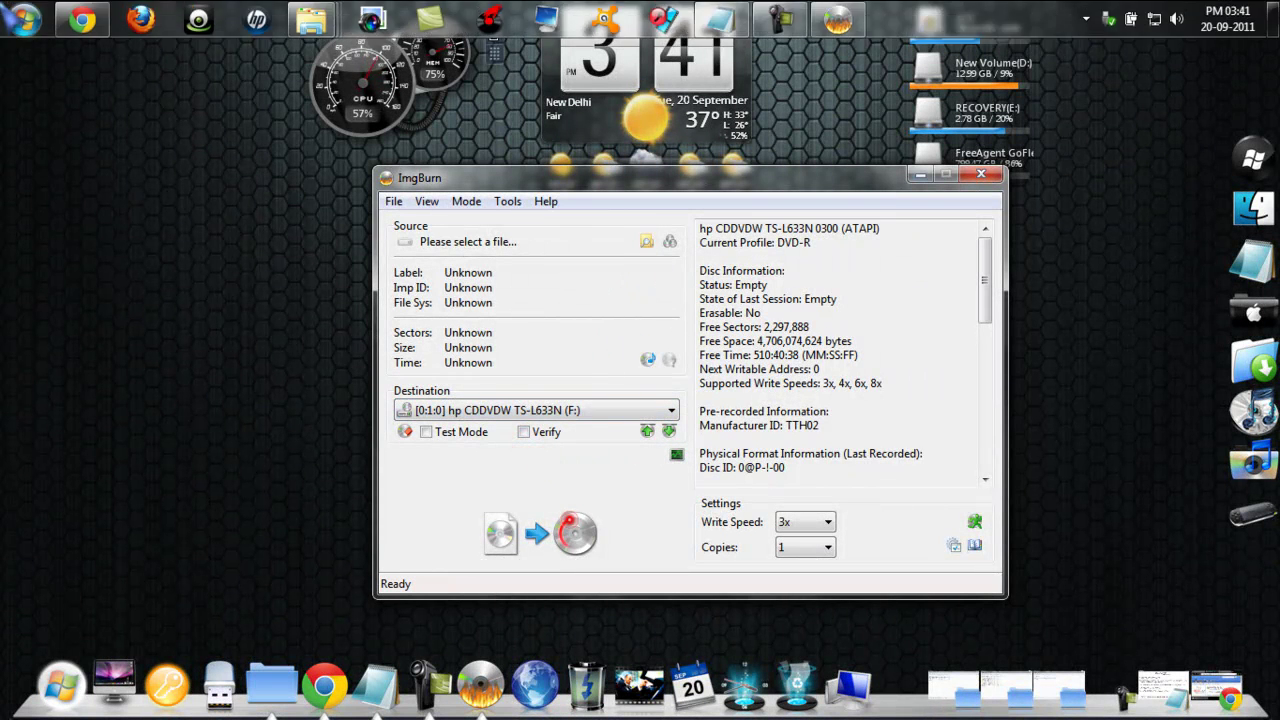
Check the empty DVD-R in DVD RW Drive (F:) under Computer, then close it.
key("super")
left_click(314, 264)
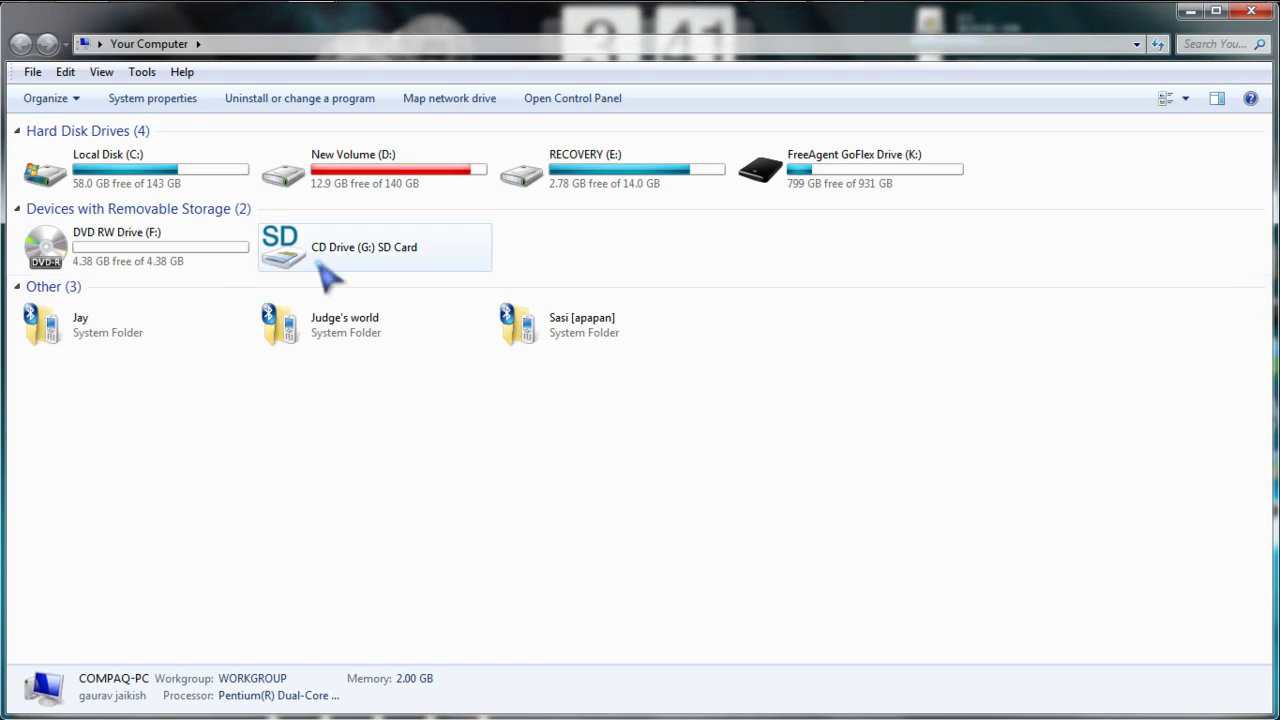
left_click(214, 257)
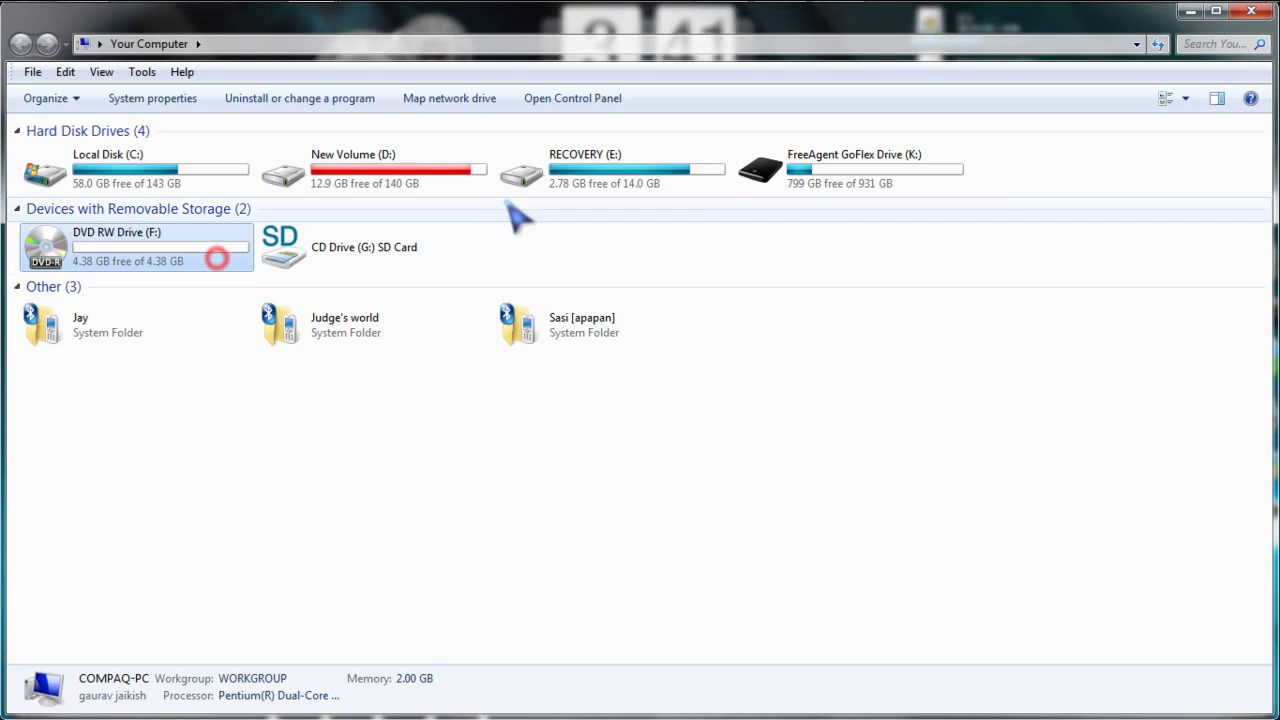
left_click(1254, 16)
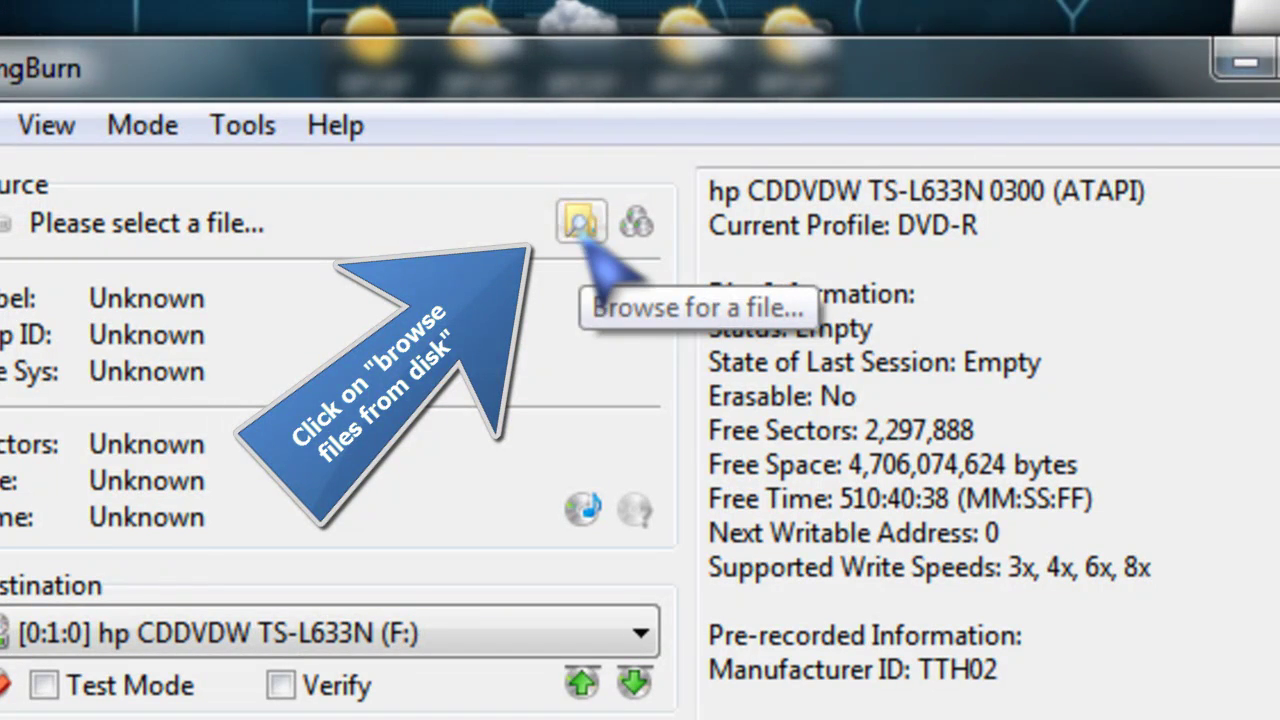
Open ImgBurn's Browse for a file dialog to choose the source image.
left_click(580, 225)
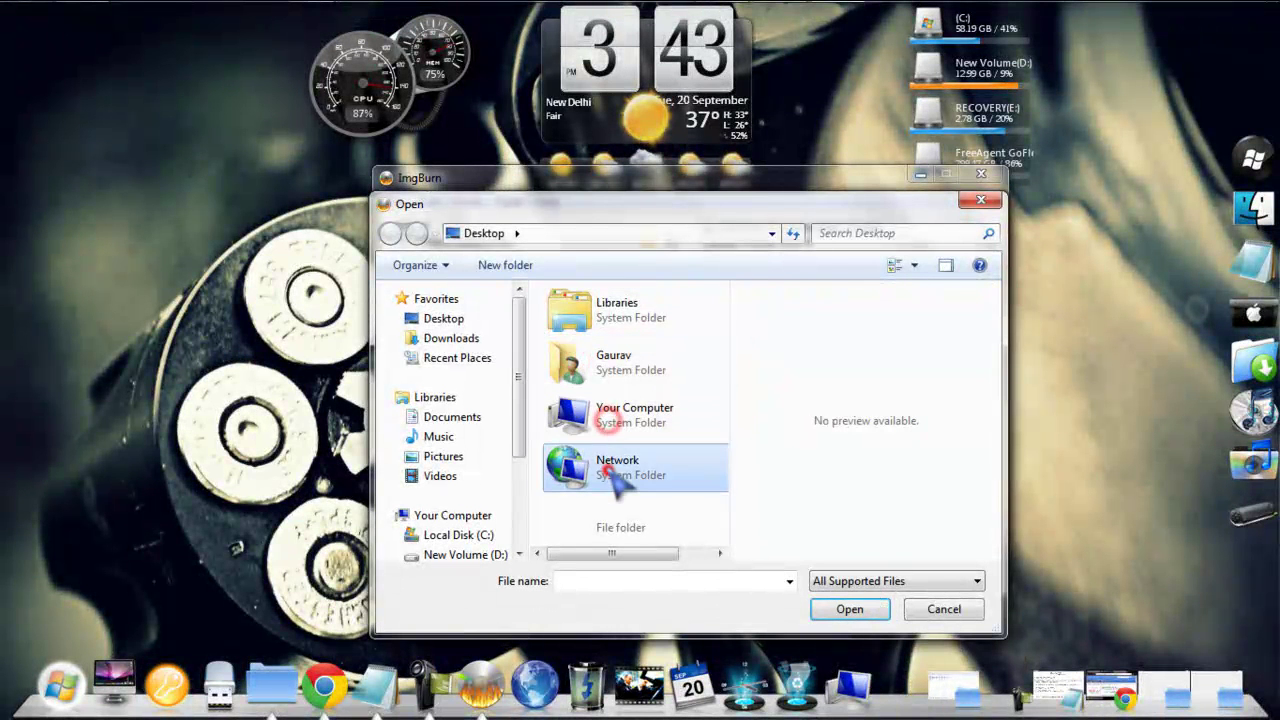
left_click(620, 460)
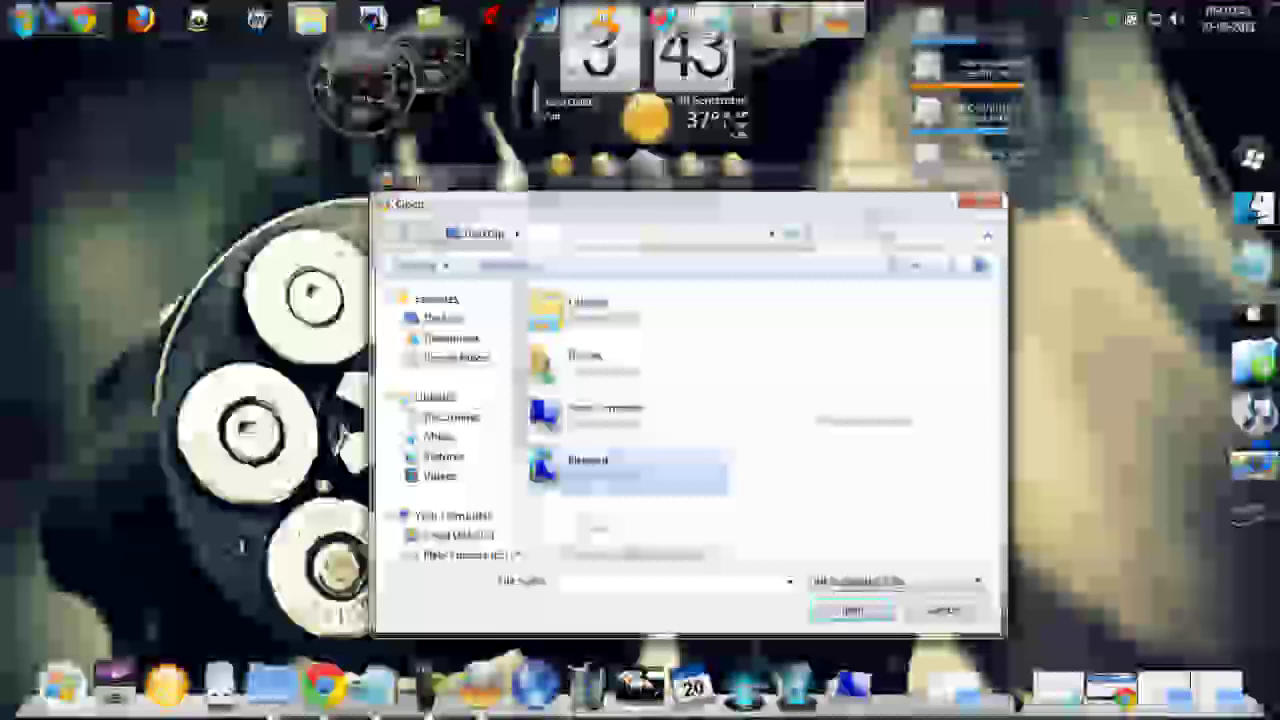
left_click(24, 20)
Open the PS2 GAMES folder on FreeAgent GoFlex Drive (K:).
left_click(273, 255)
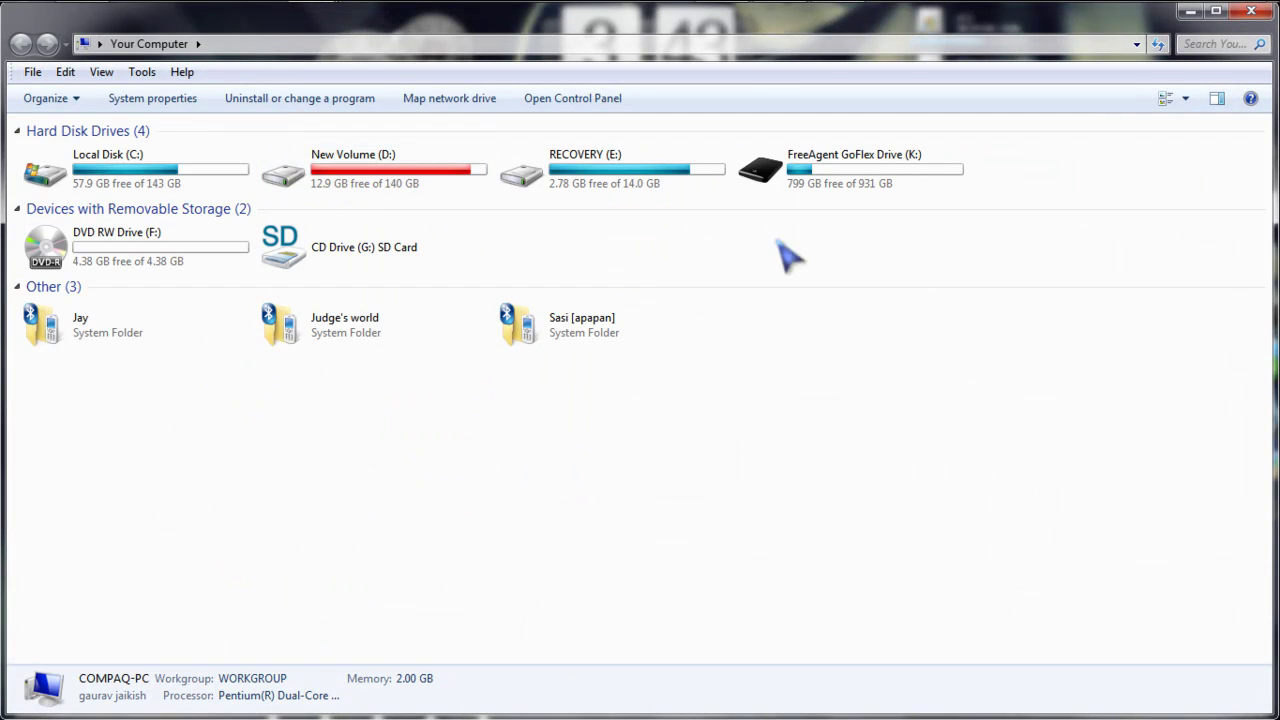
double_click(760, 170)
left_click(205, 192)
left_click(395, 191)
double_click(406, 190)
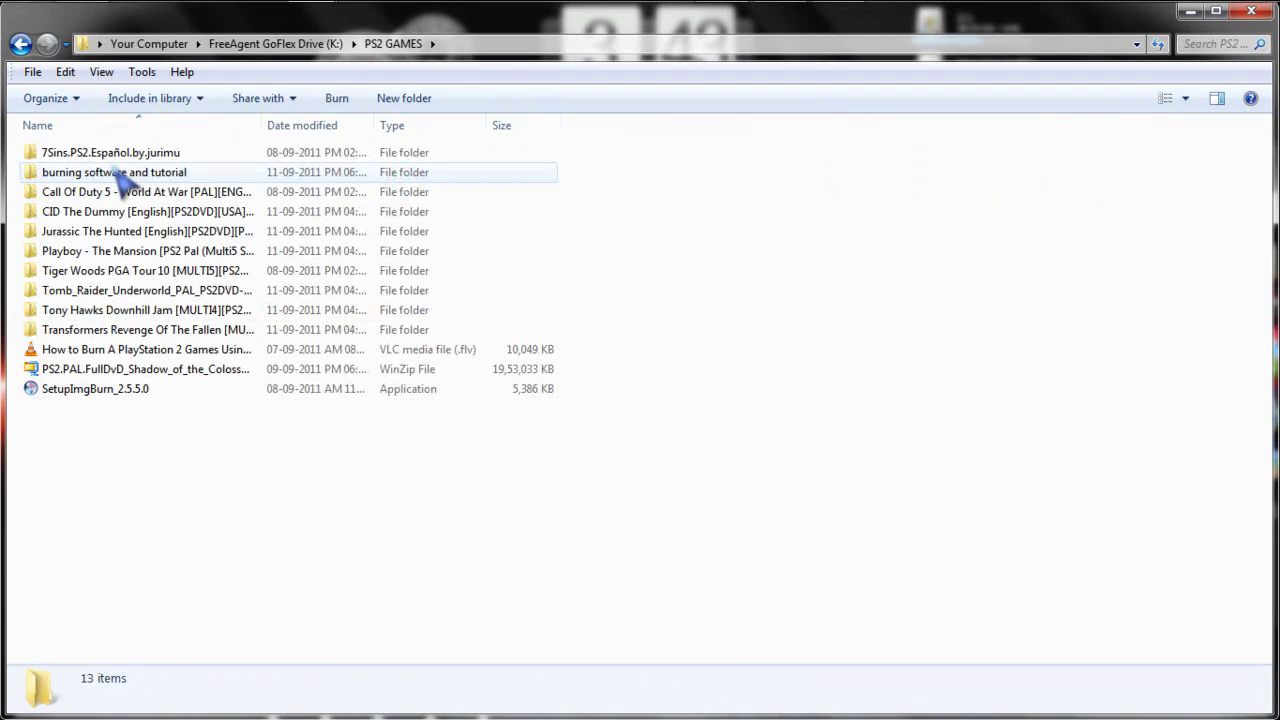
Go through the game folders, from 7Sins to Transformers Revenge Of The Fallen.
left_click(98, 156)
left_click(95, 191)
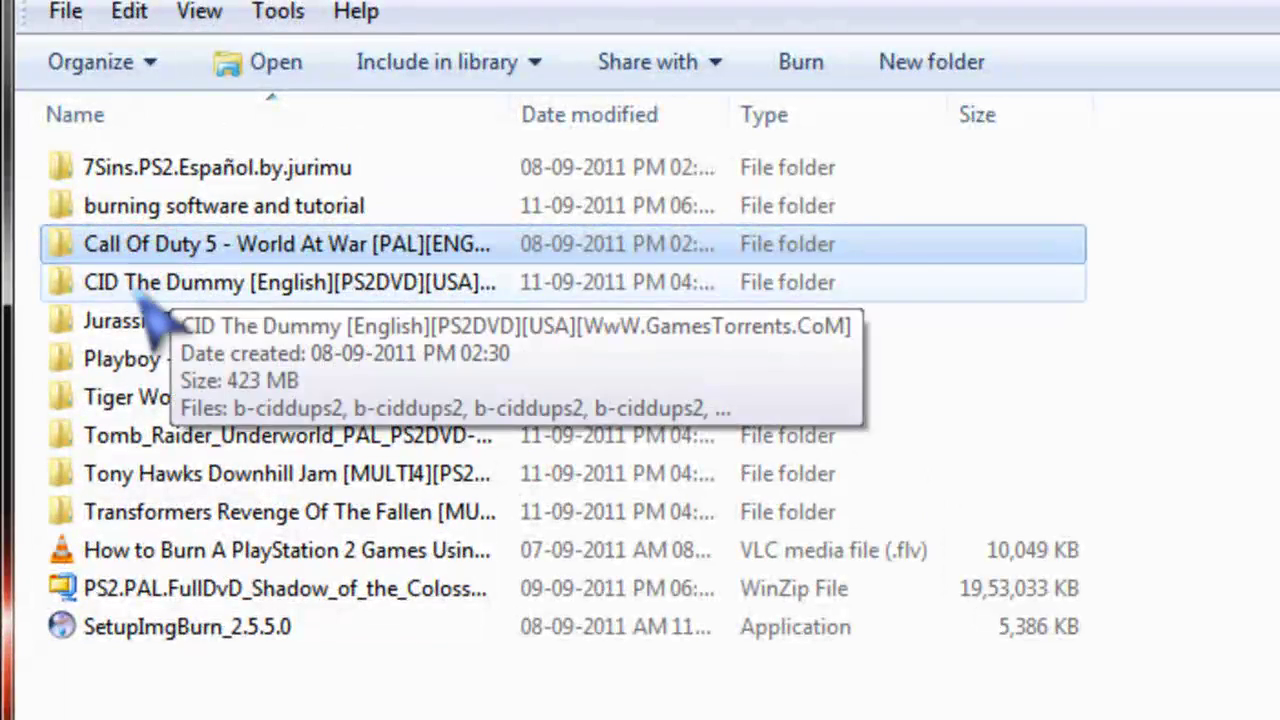
left_click(130, 288)
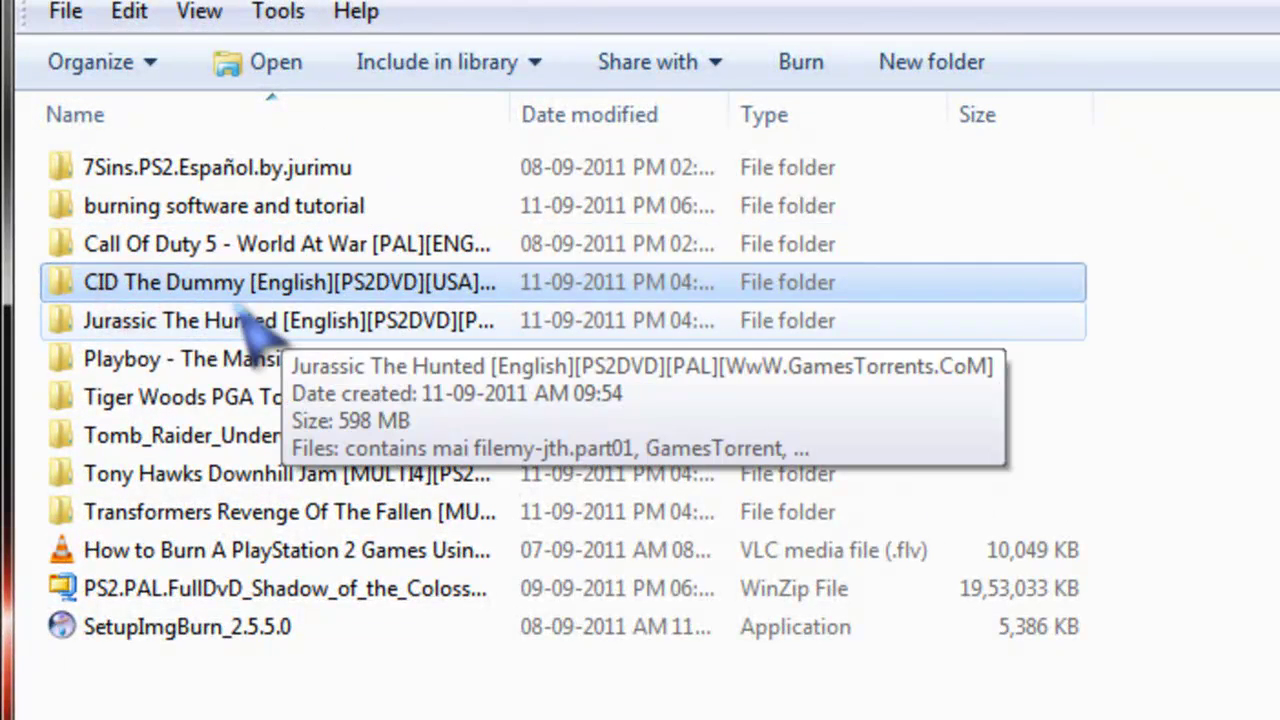
left_click(178, 322)
left_click(157, 360)
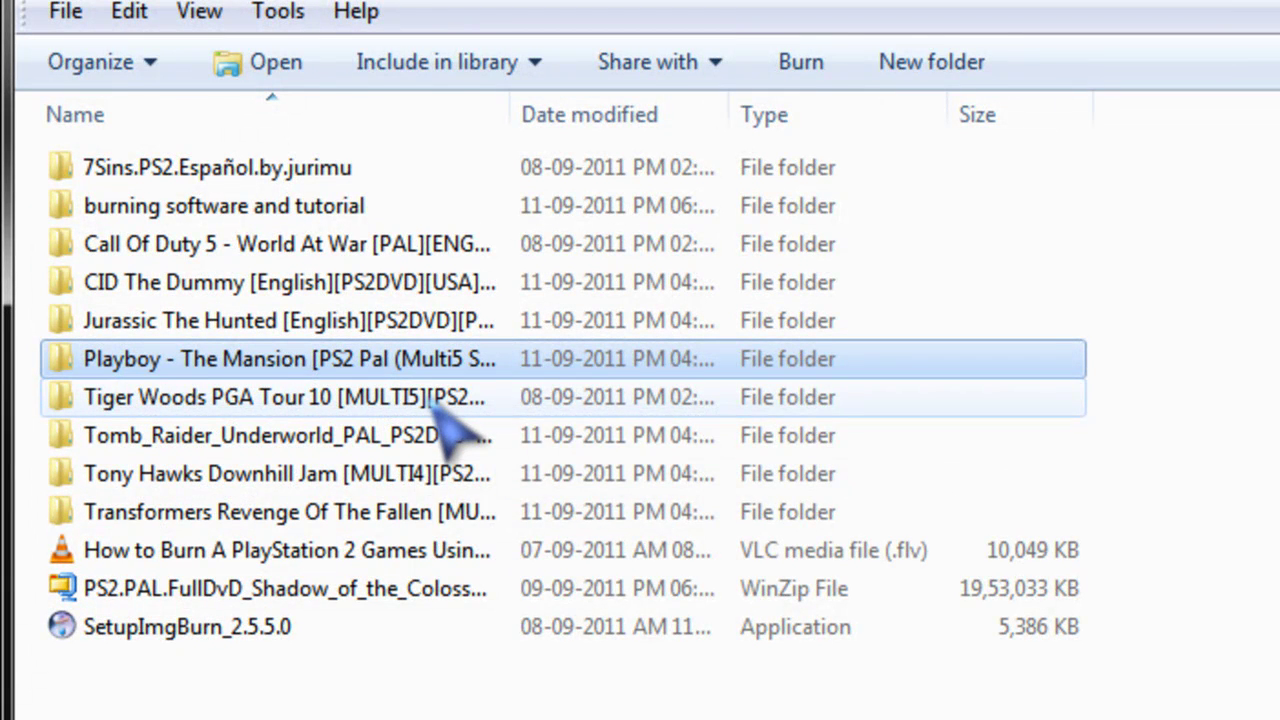
left_click(130, 397)
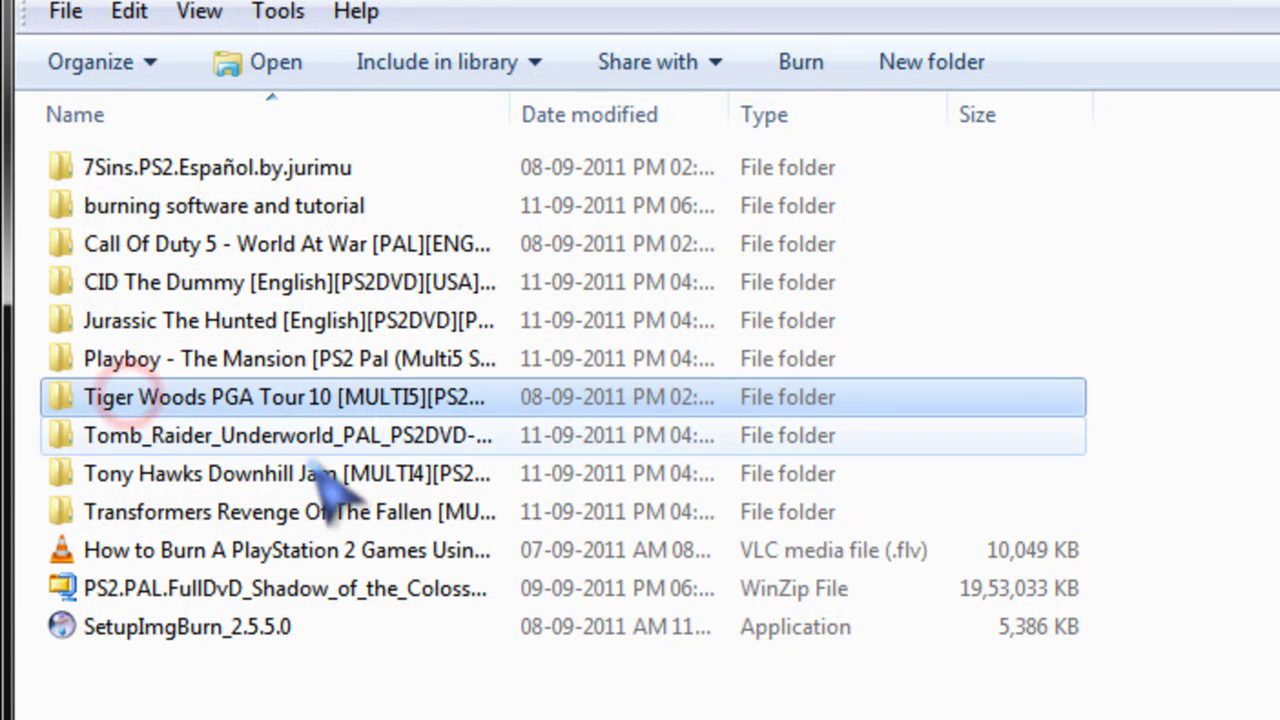
left_click(232, 435)
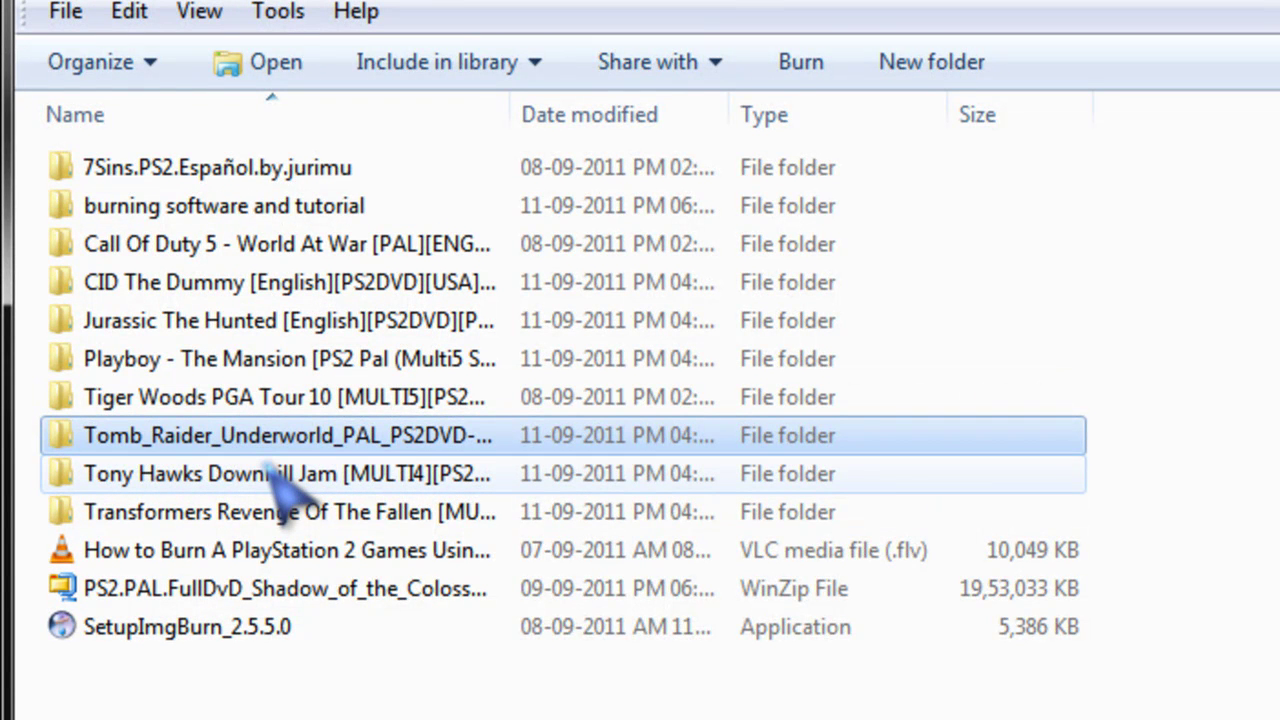
left_click(268, 472)
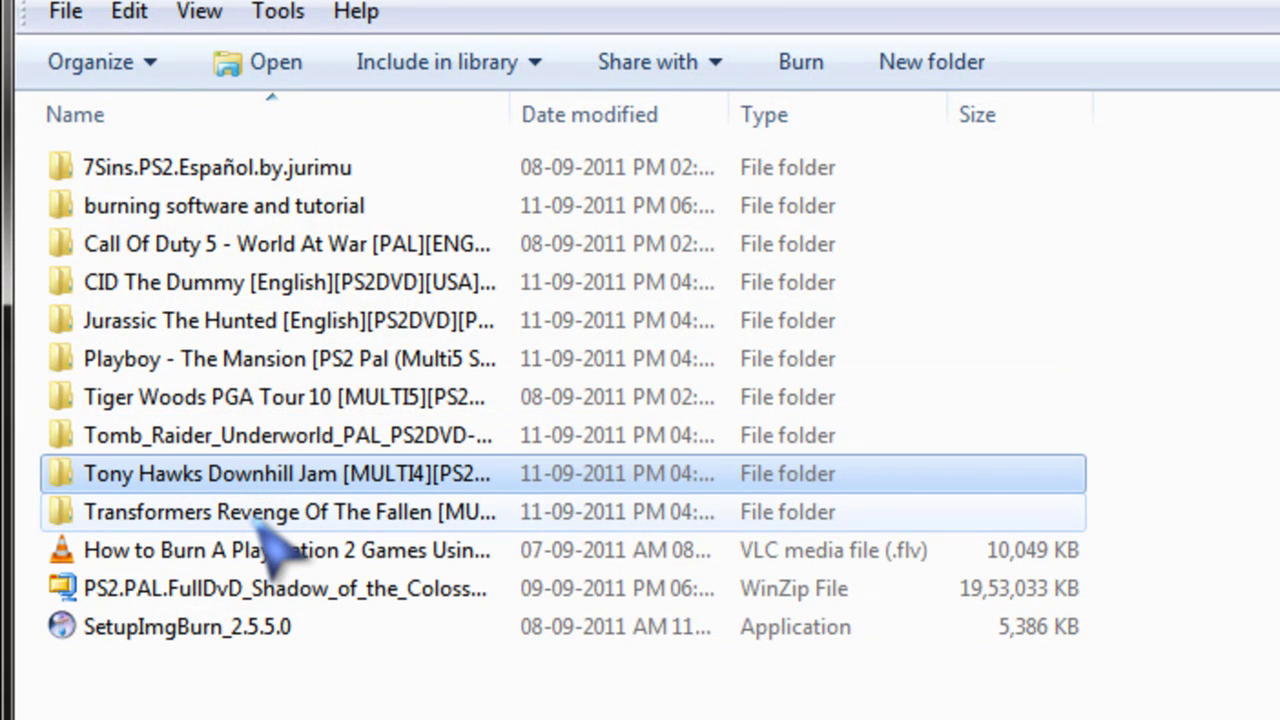
left_click(258, 512)
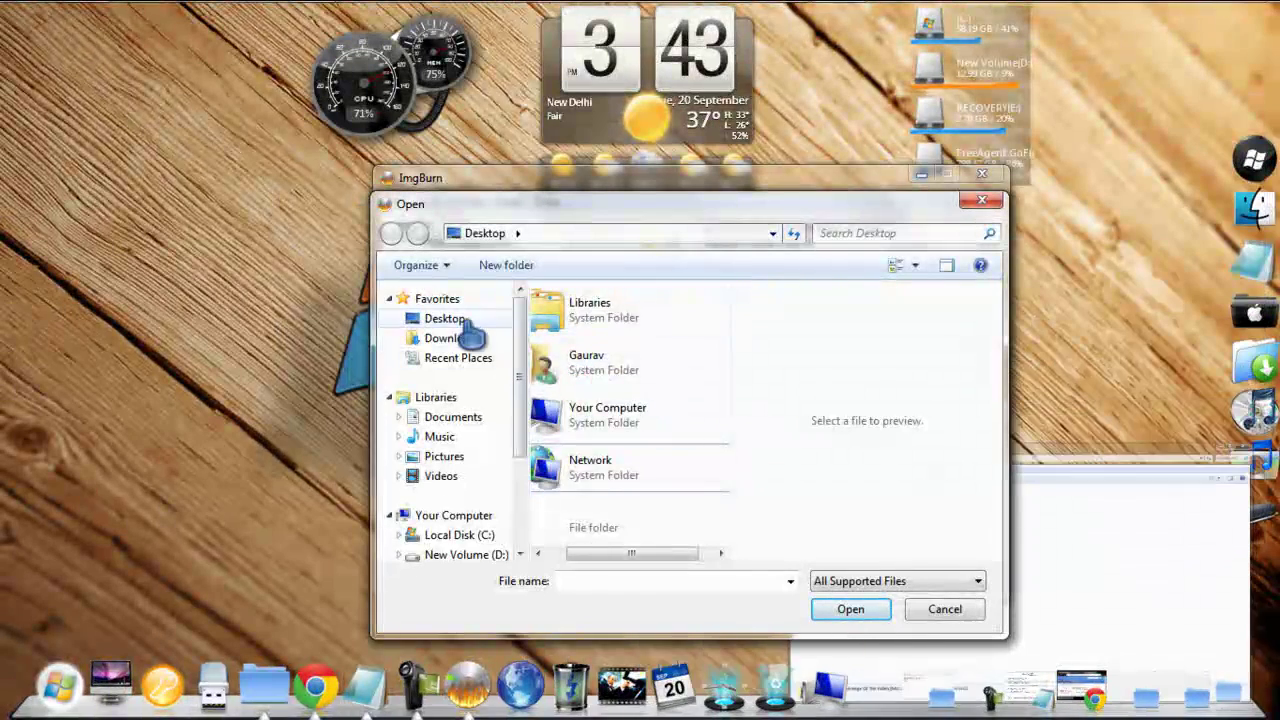
In the Open dialog, go to Downloads > Torrenent downloads and find Driver Parallel Lines.
left_click(462, 318)
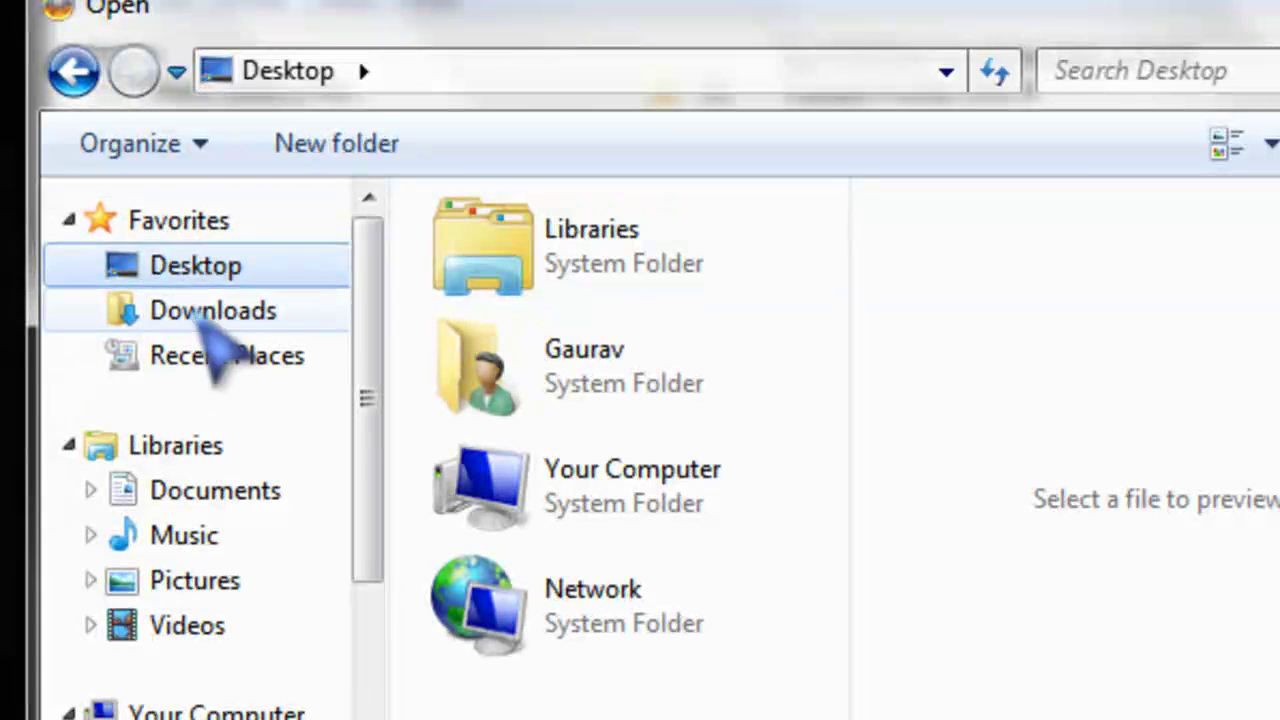
left_click(200, 312)
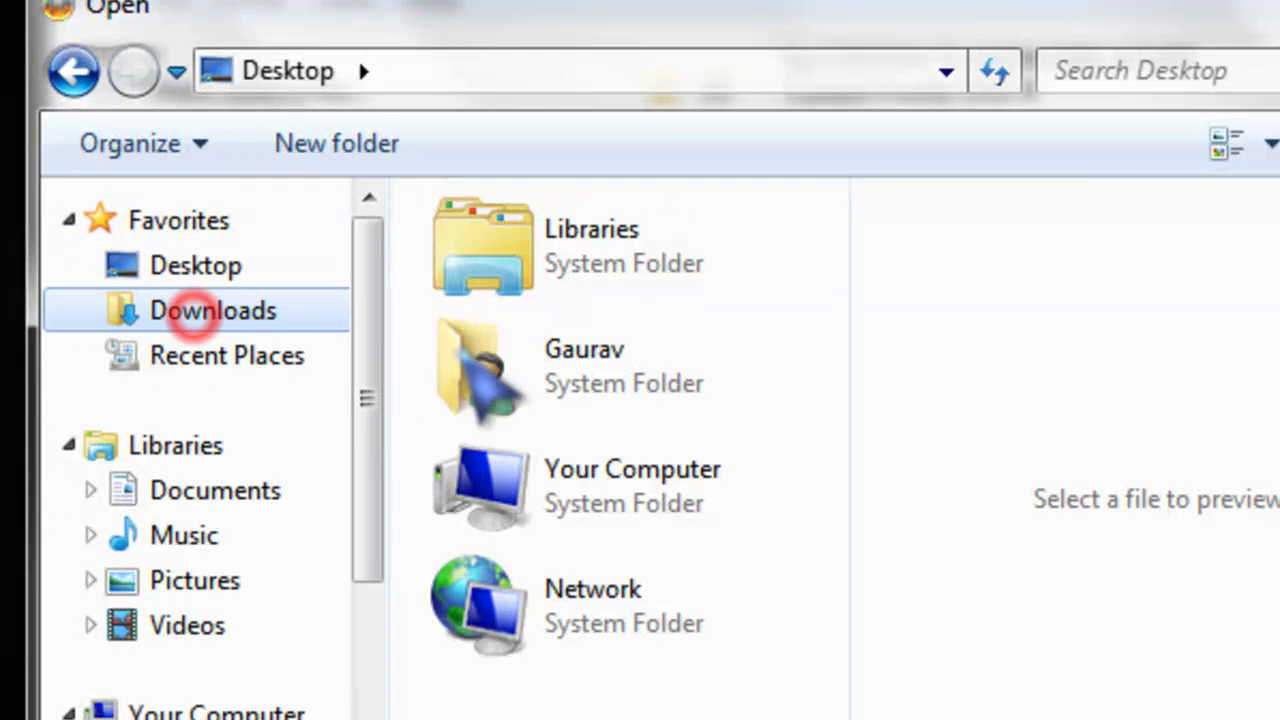
left_click(540, 328)
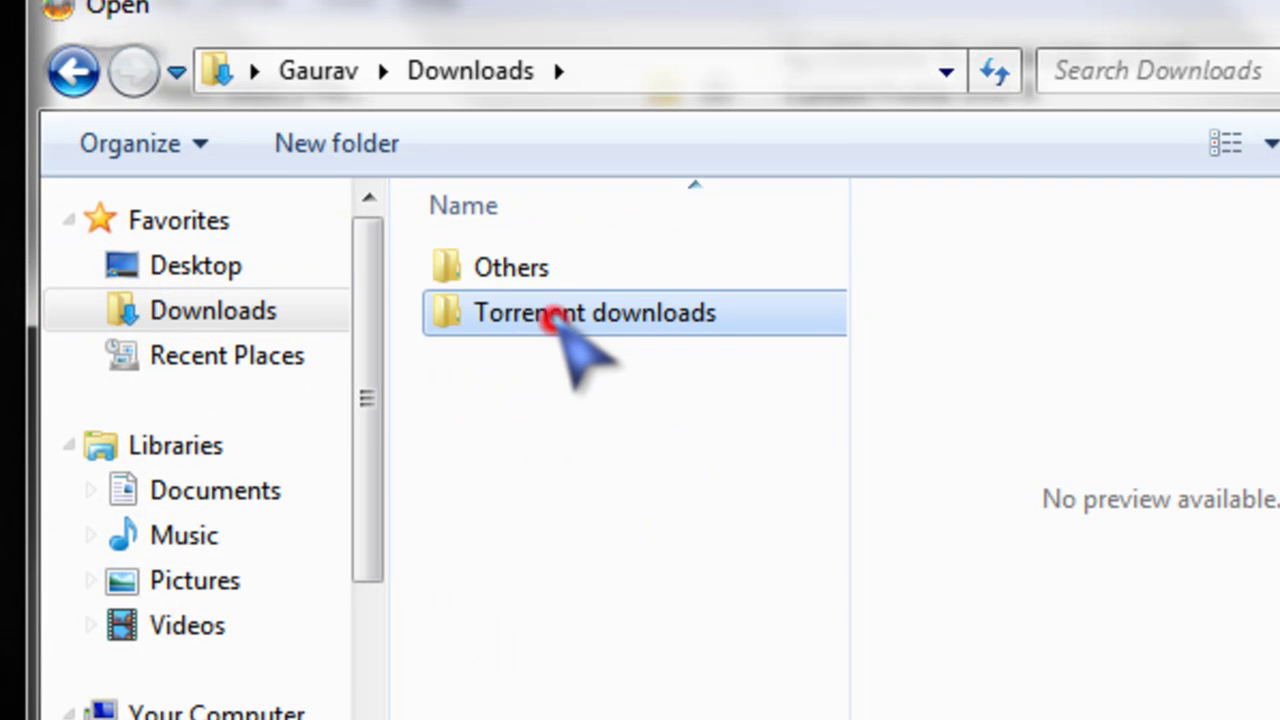
double_click(553, 318)
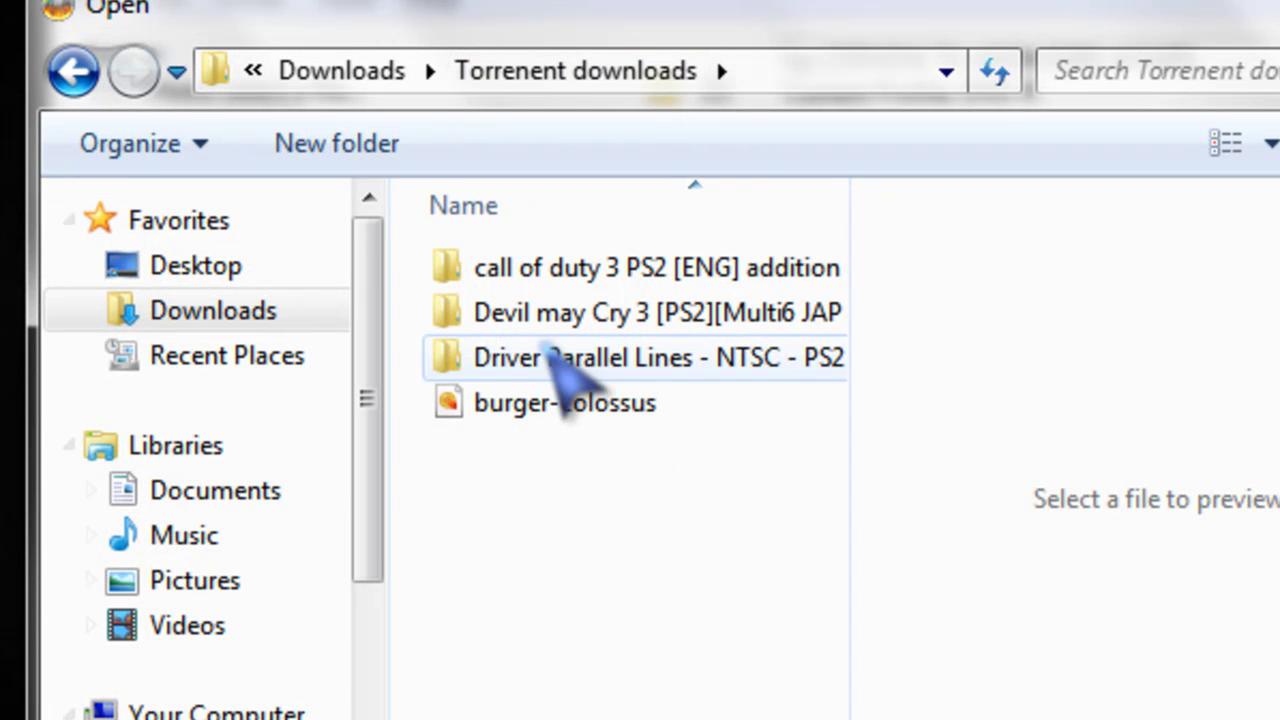
left_click(545, 362)
left_click(543, 316)
left_click(533, 360)
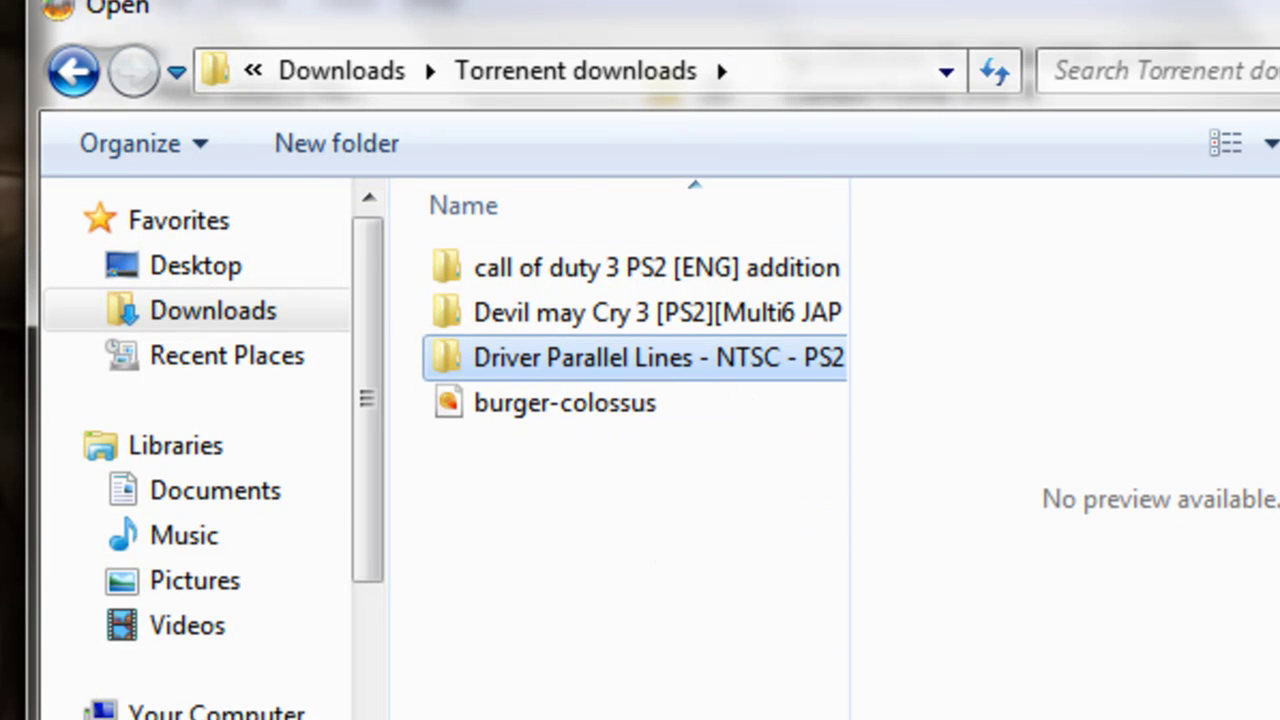
Open the Driver Parallel Lines folder.
scroll(618, 400, "right", 5)
scroll(618, 400, "left", 4)
scroll(618, 400, "left", 1)
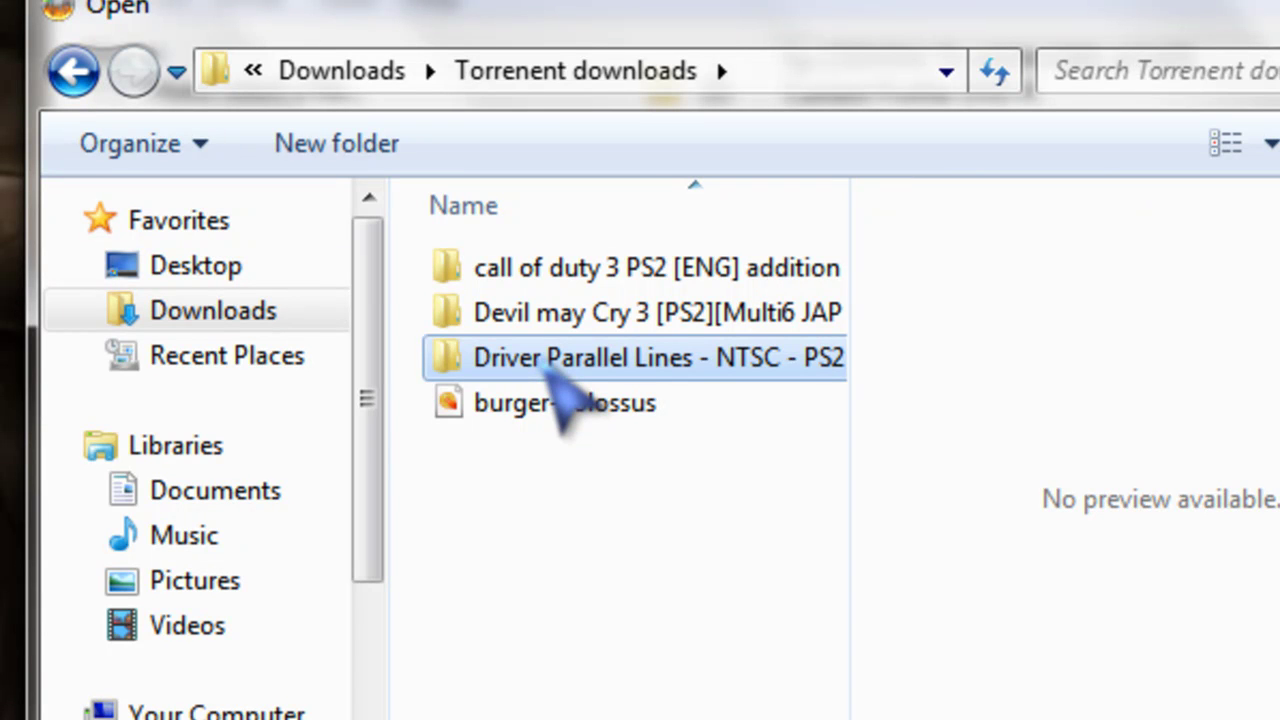
left_click(540, 308)
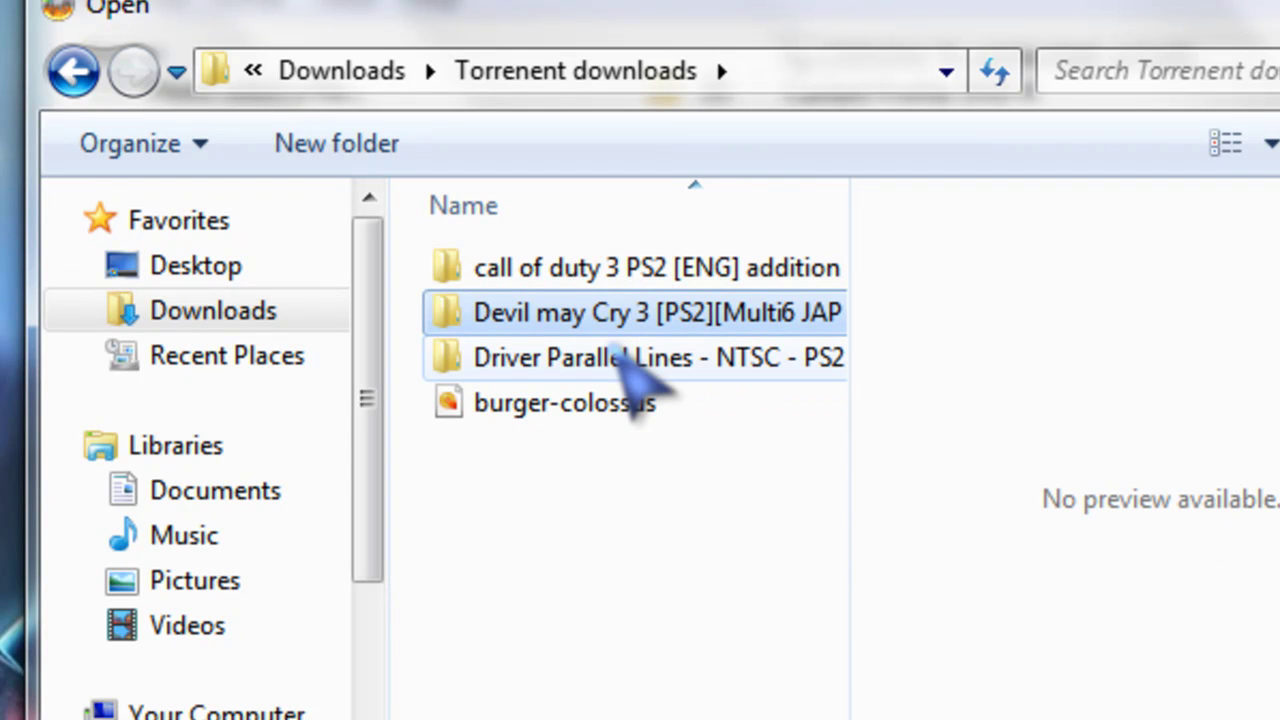
double_click(605, 362)
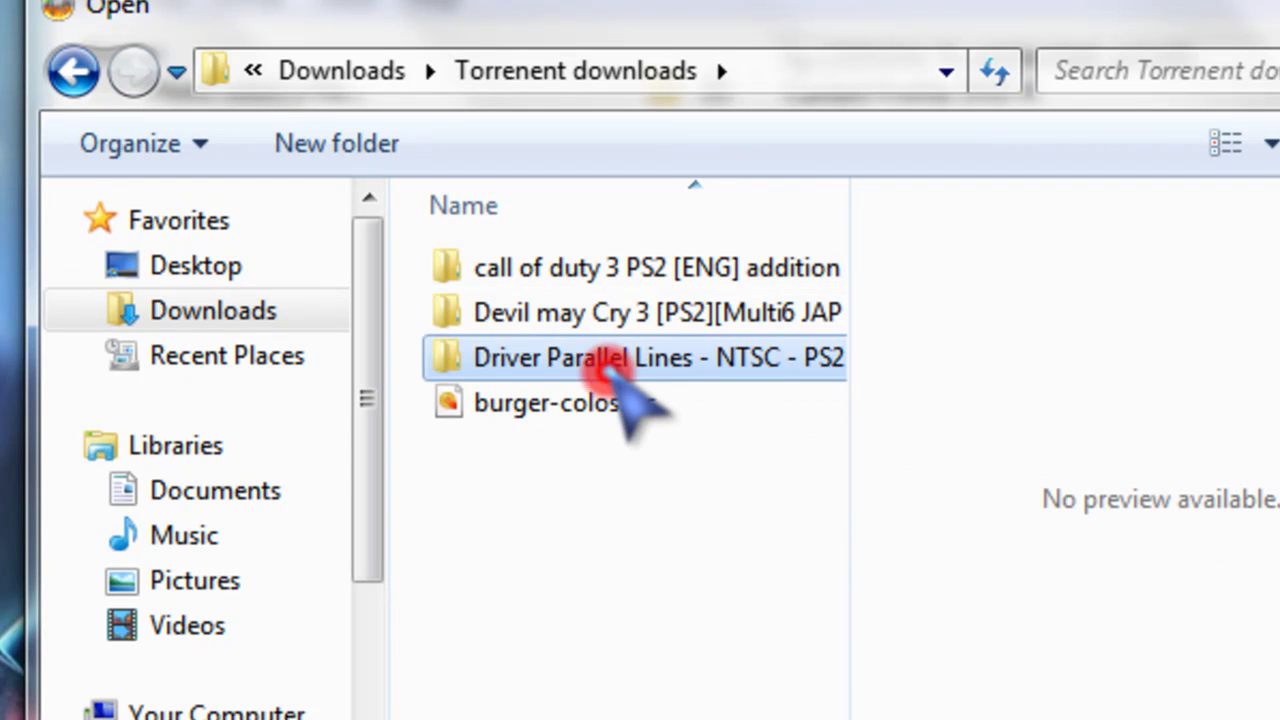
left_click(75, 72)
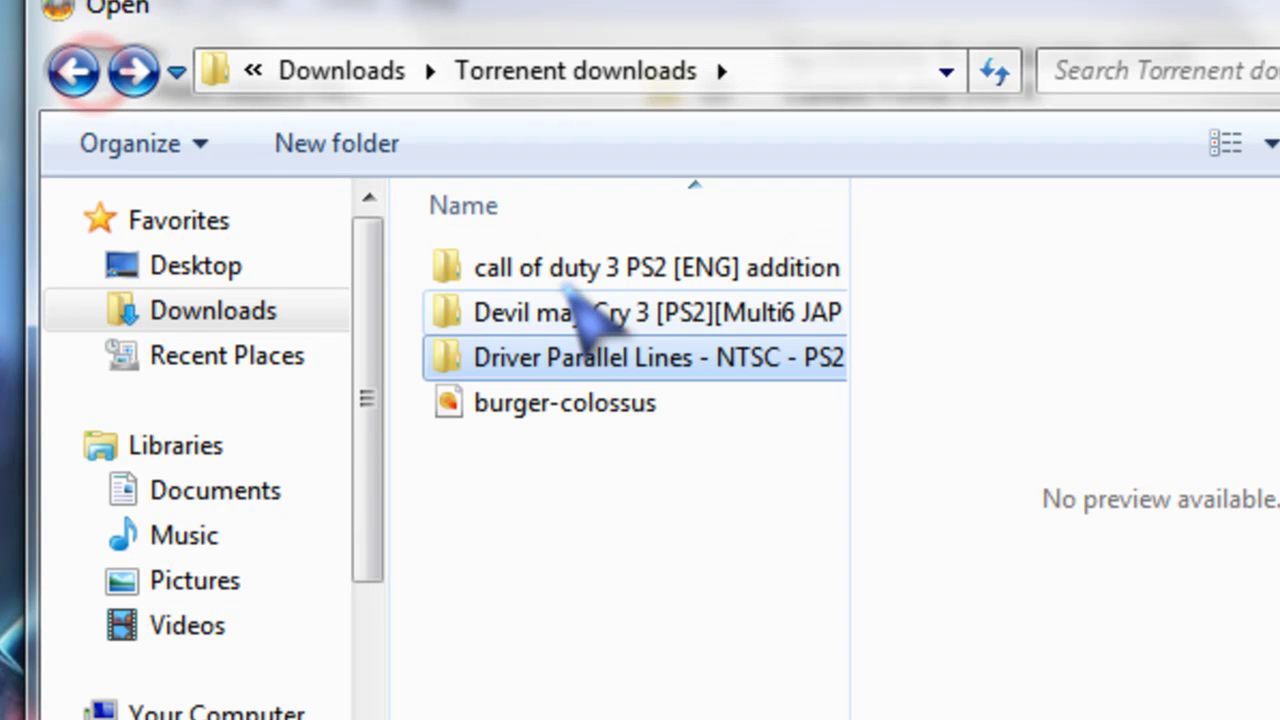
double_click(598, 352)
Select the dpl image file and check its properties.
left_click(503, 274)
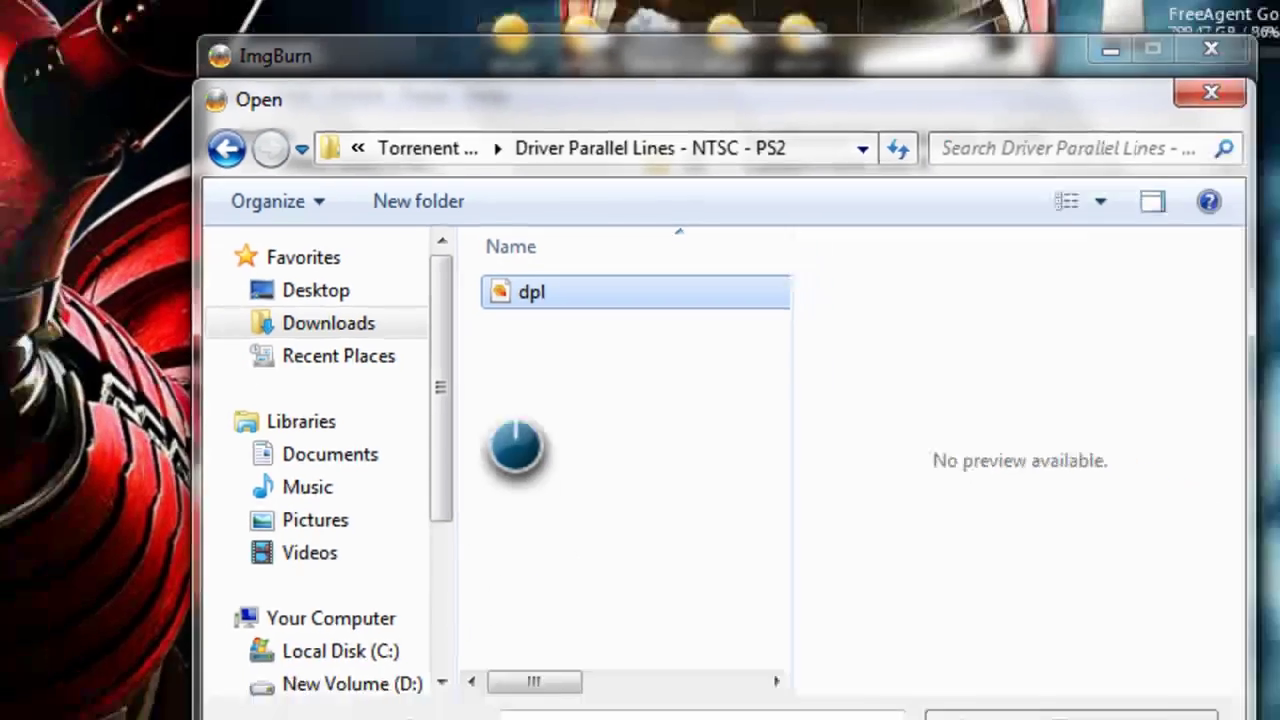
right_click(537, 302)
key("Escape")
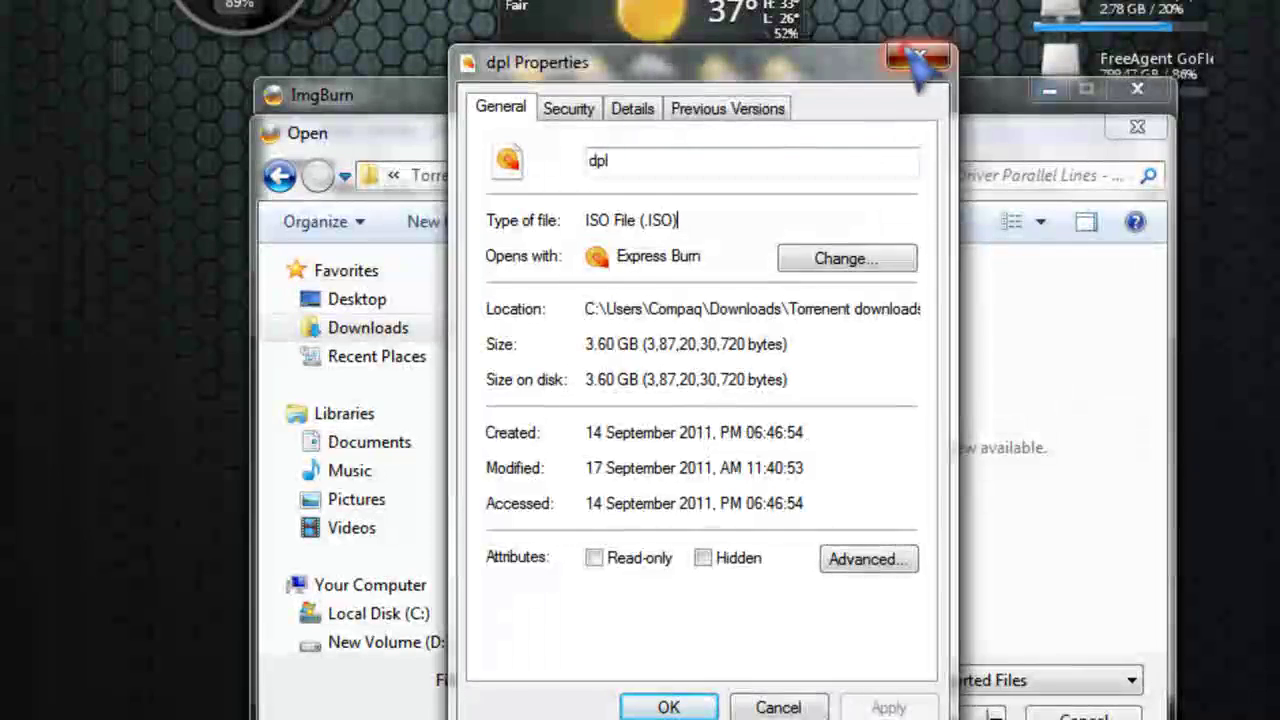
left_click(912, 58)
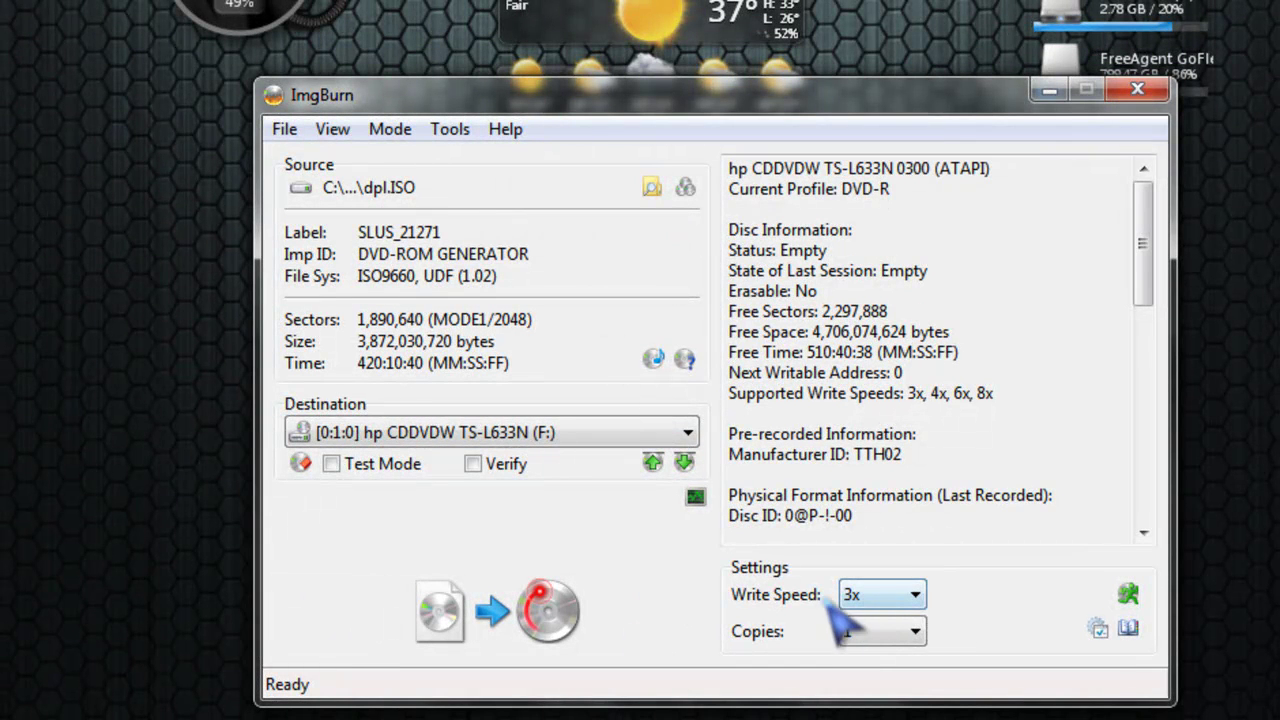
Confirm the 3x write speed and start writing dpl.ISO to the blank DVD-R.
left_click(868, 604)
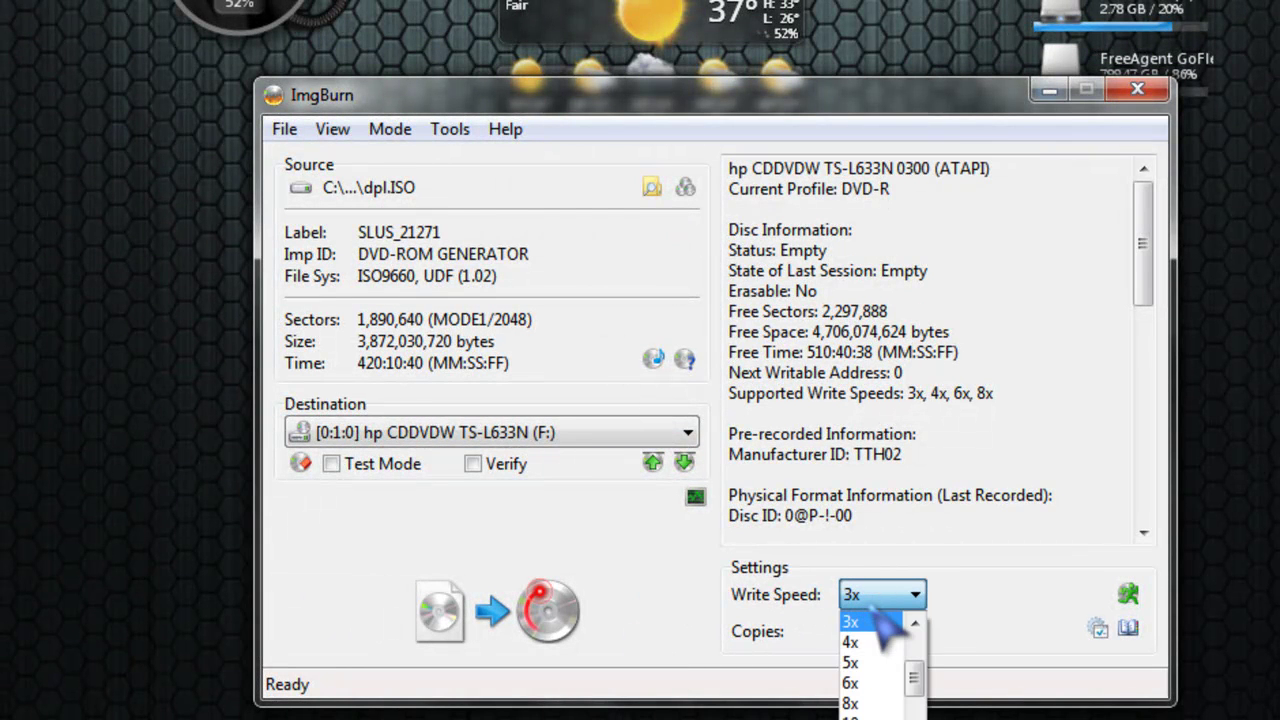
left_click_drag(913, 678, 913, 717)
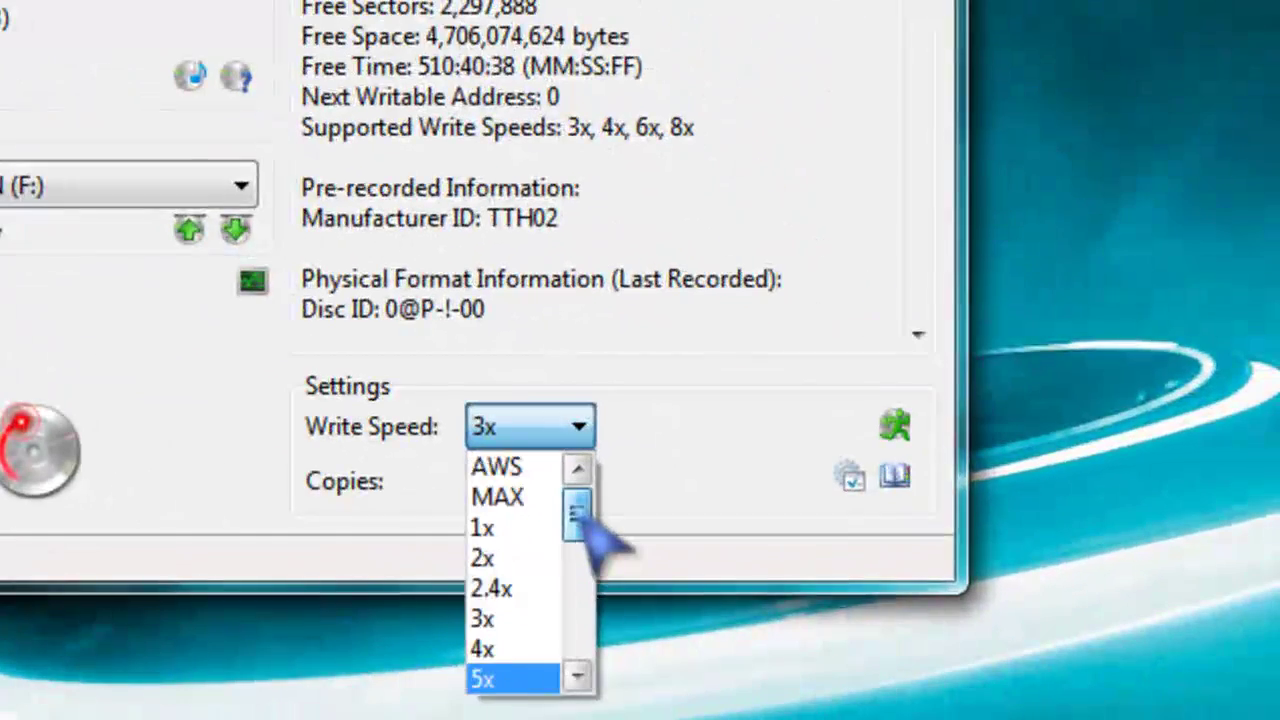
left_click_drag(916, 690, 910, 669)
left_click_drag(572, 537, 574, 545)
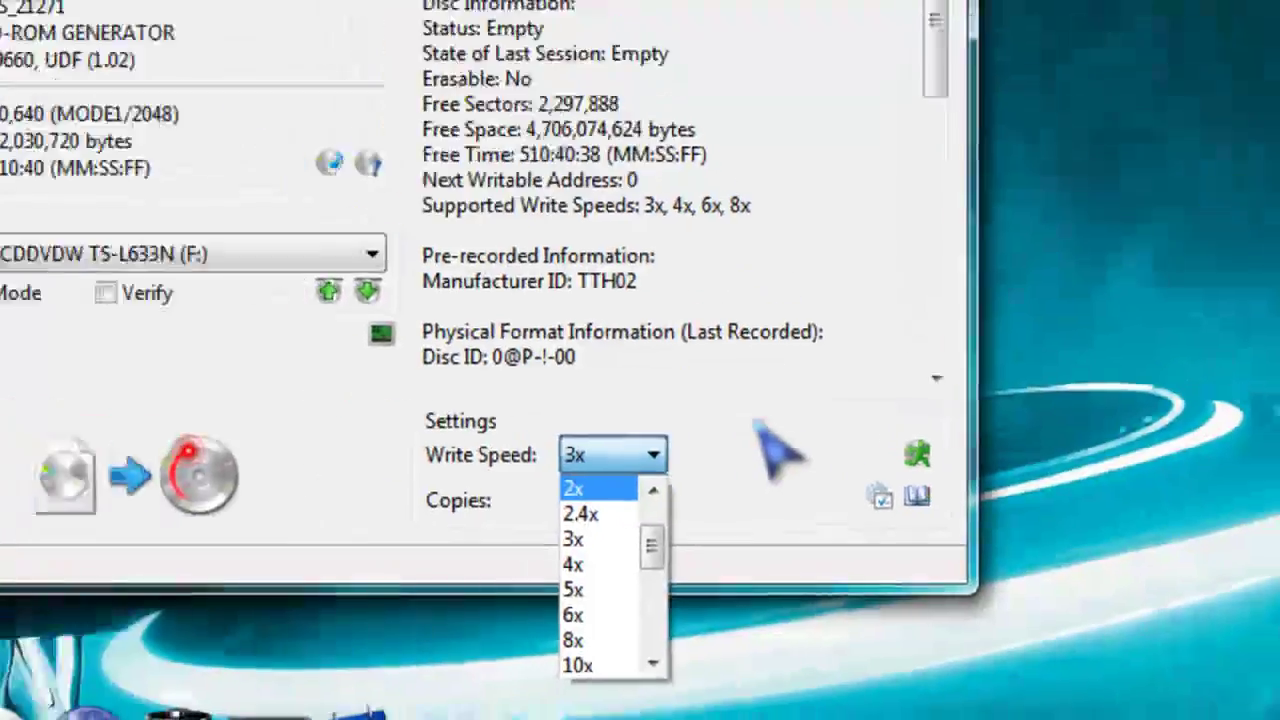
left_click(845, 530)
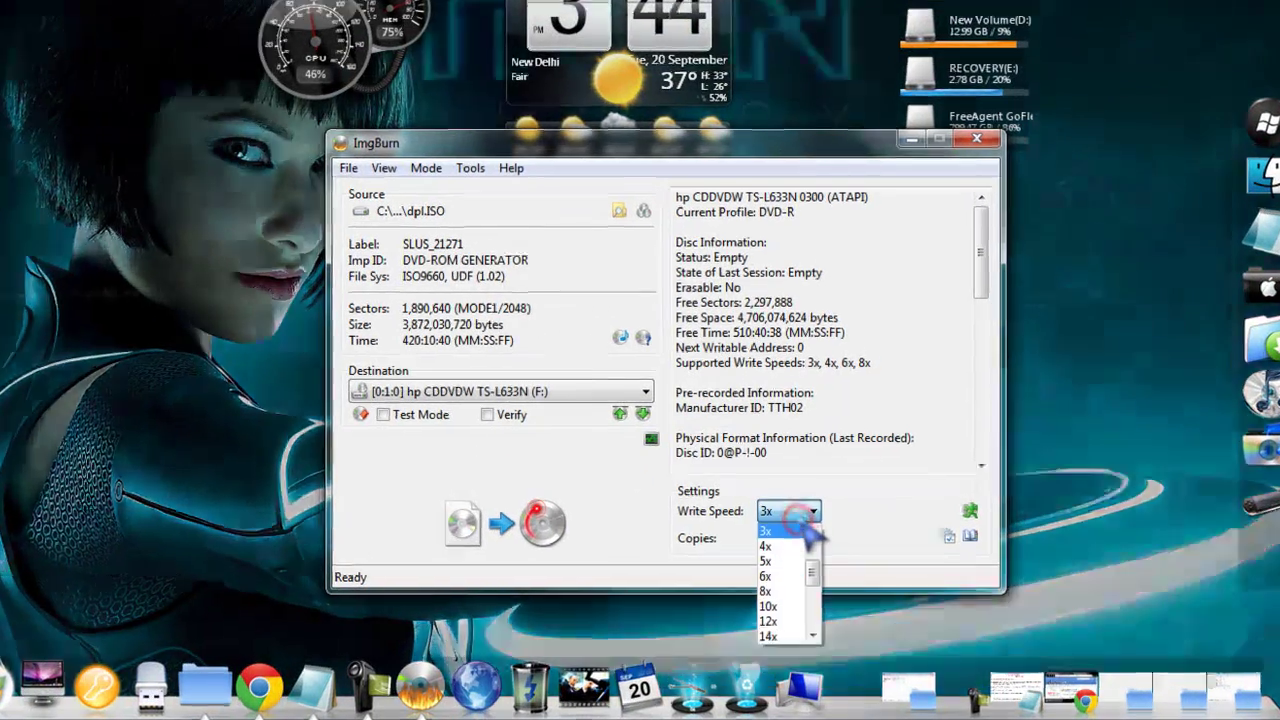
scroll(790, 575, "down", 1)
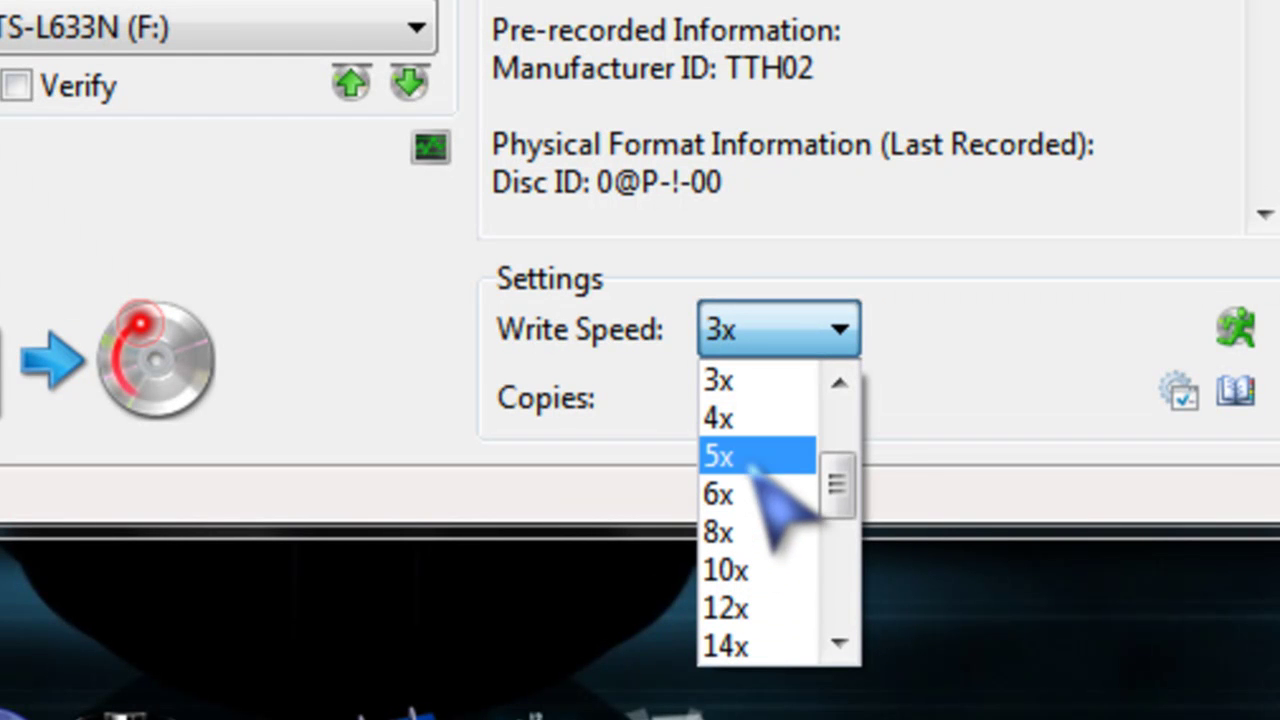
left_click(716, 381)
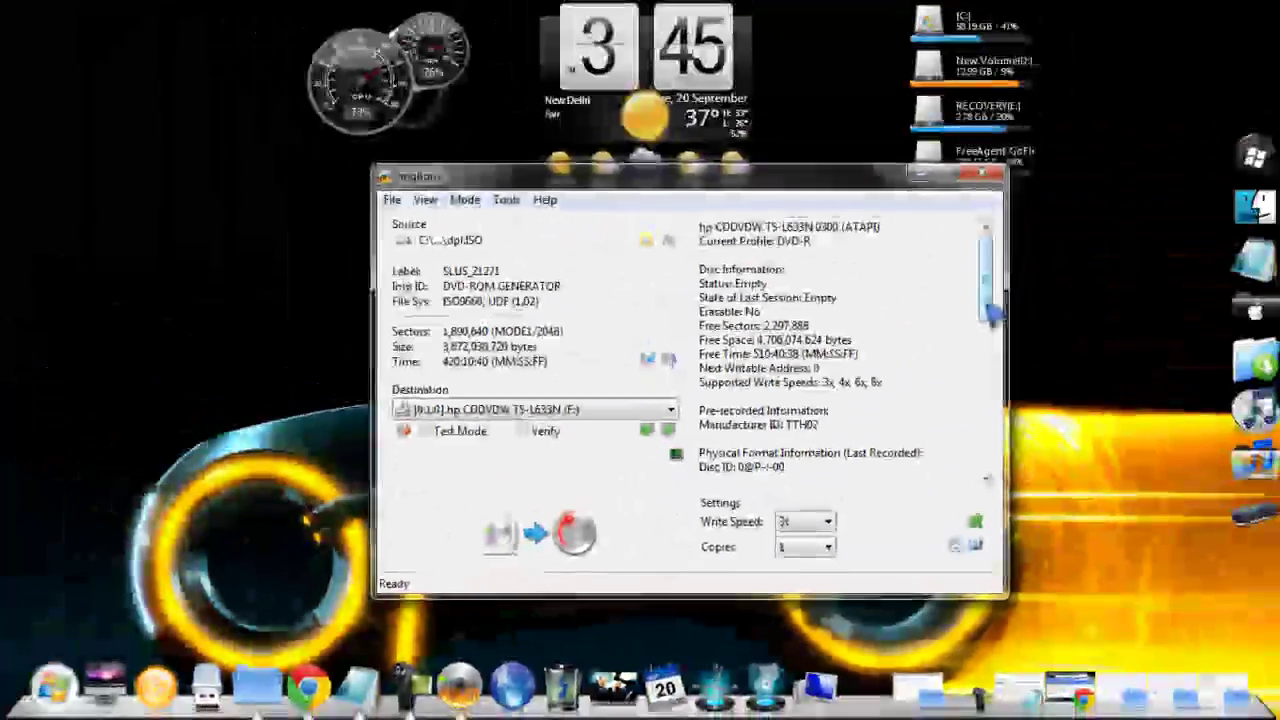
left_click_drag(985, 255, 990, 300)
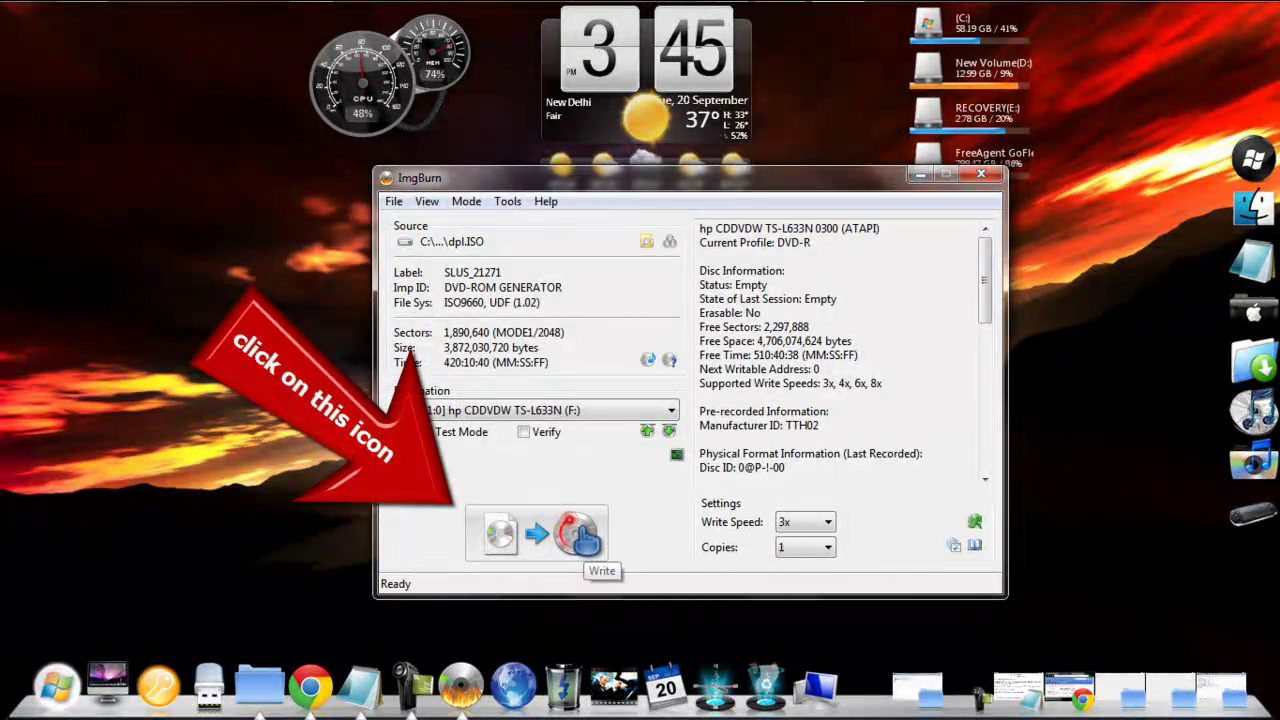
left_click(578, 540)
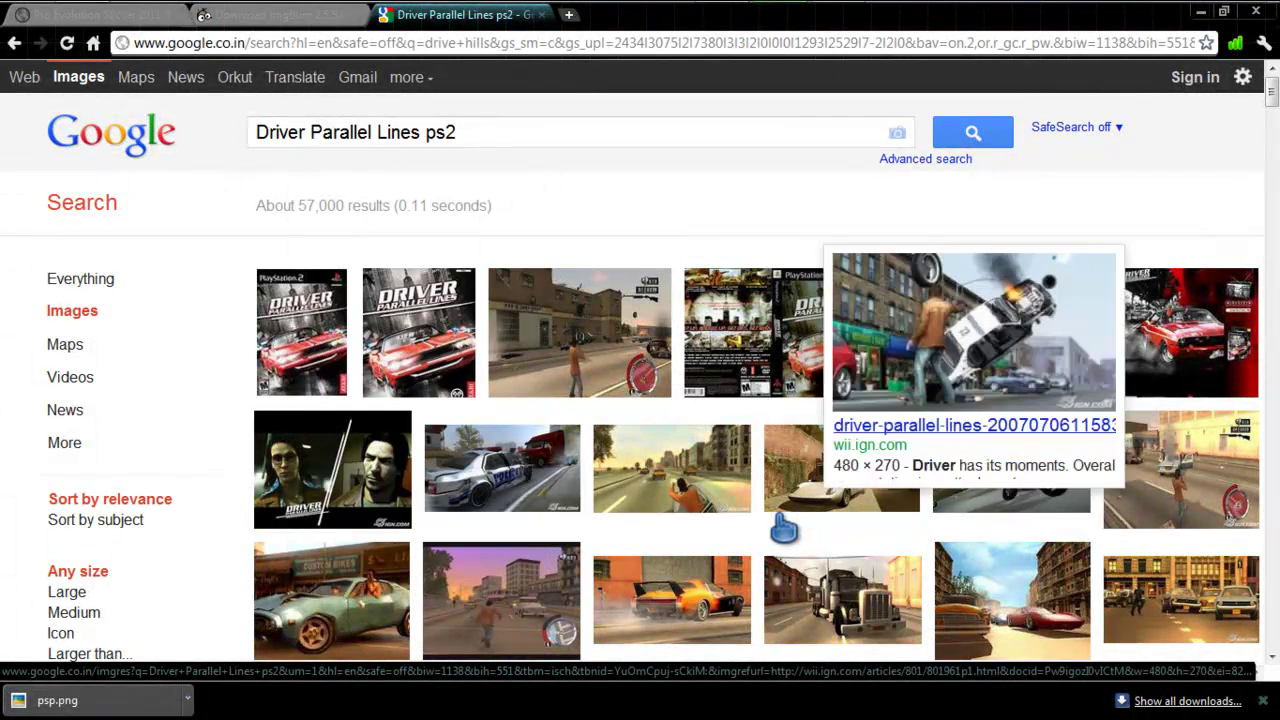
mouse_move(800, 468)
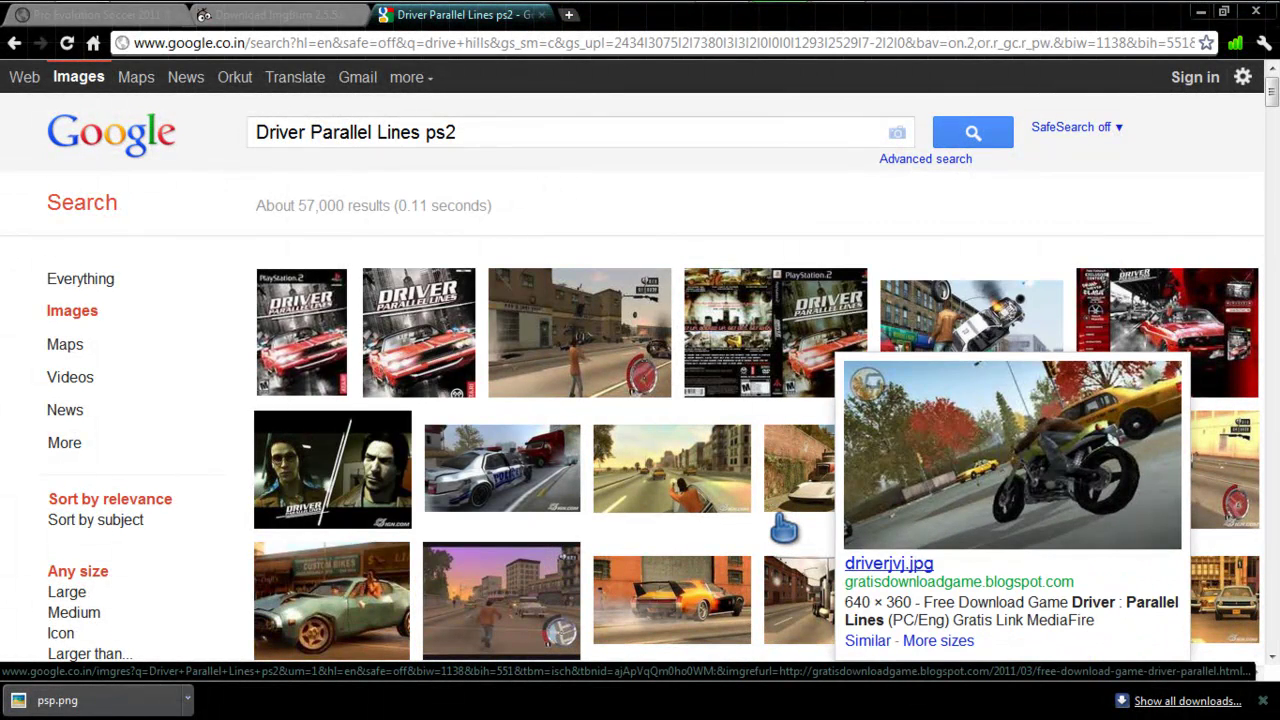
Scroll down through the Driver Parallel Lines ps2 image results and partway back up.
scroll(783, 528, "down", 1)
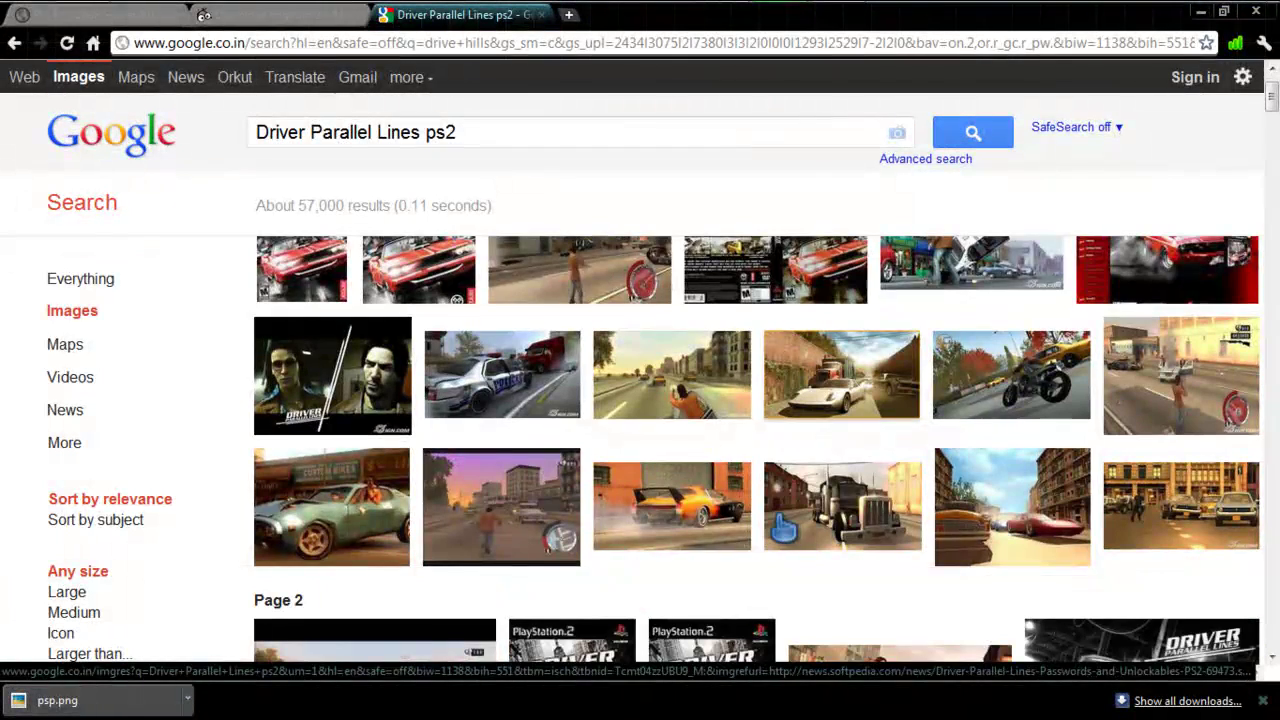
scroll(785, 528, "down", 1)
mouse_move(672, 505)
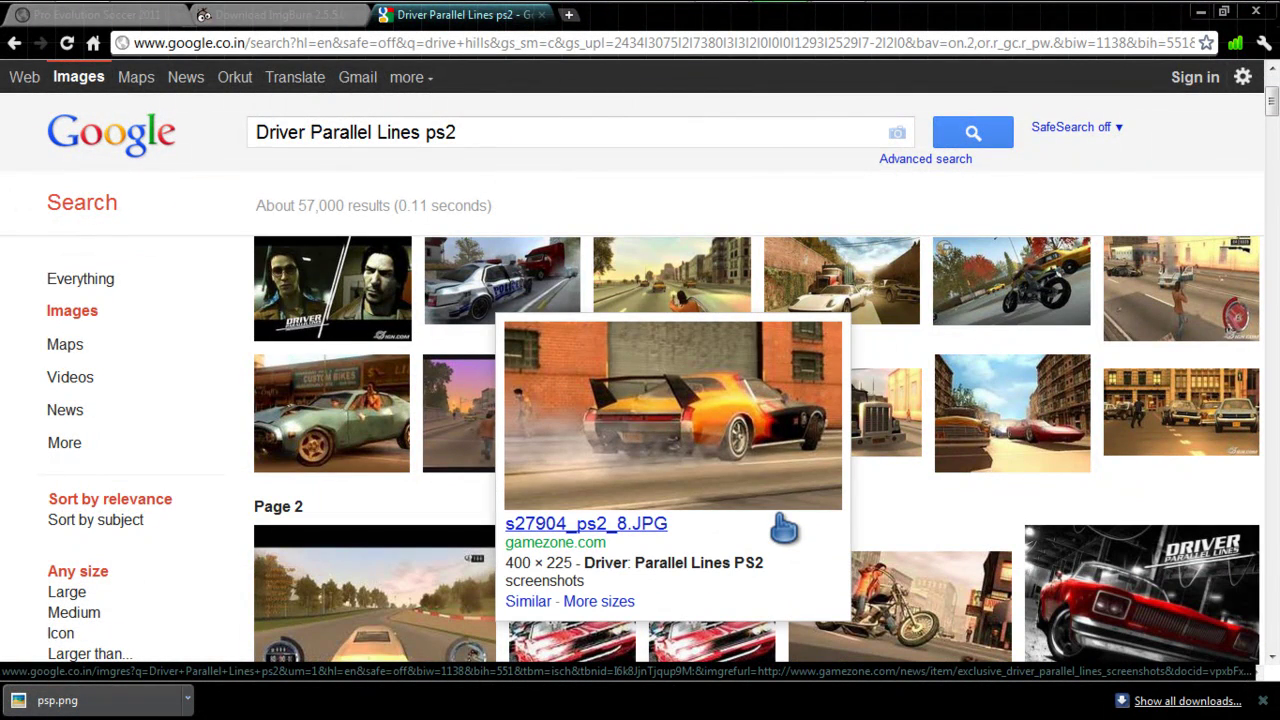
scroll(783, 528, "down", 2)
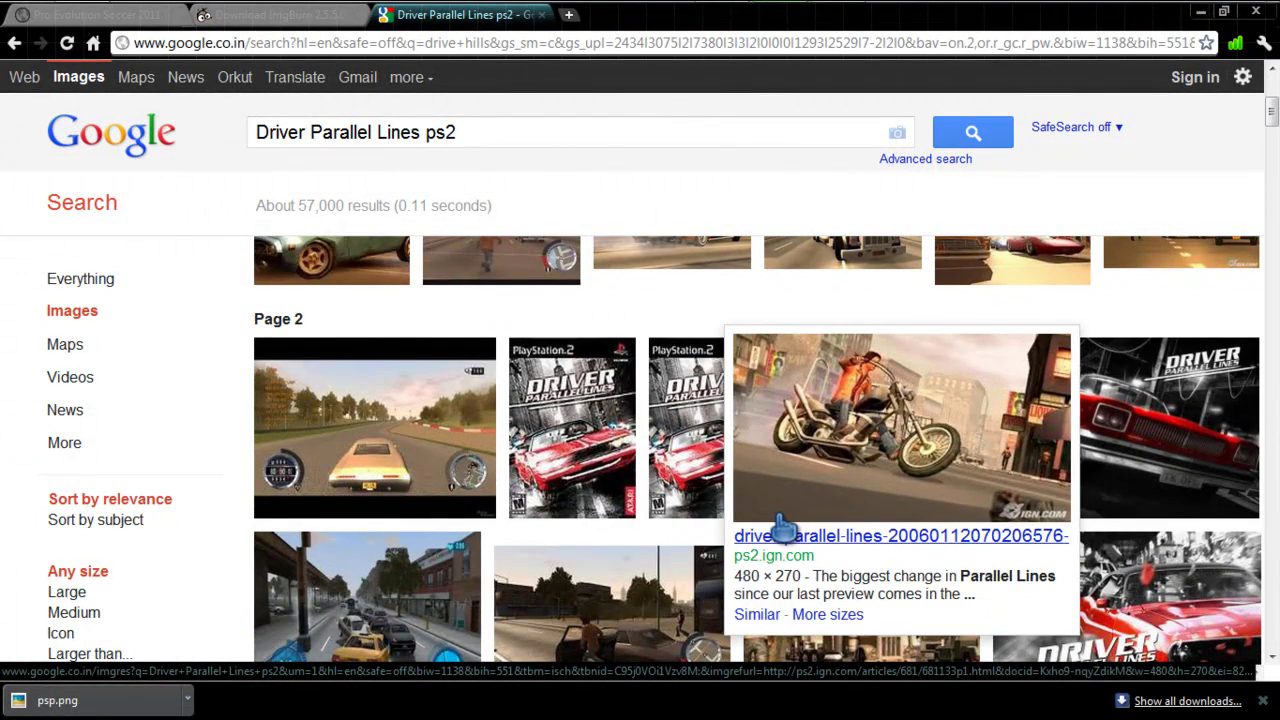
scroll(783, 528, "down", 5)
scroll(783, 528, "down", 2)
scroll(783, 528, "down", 1)
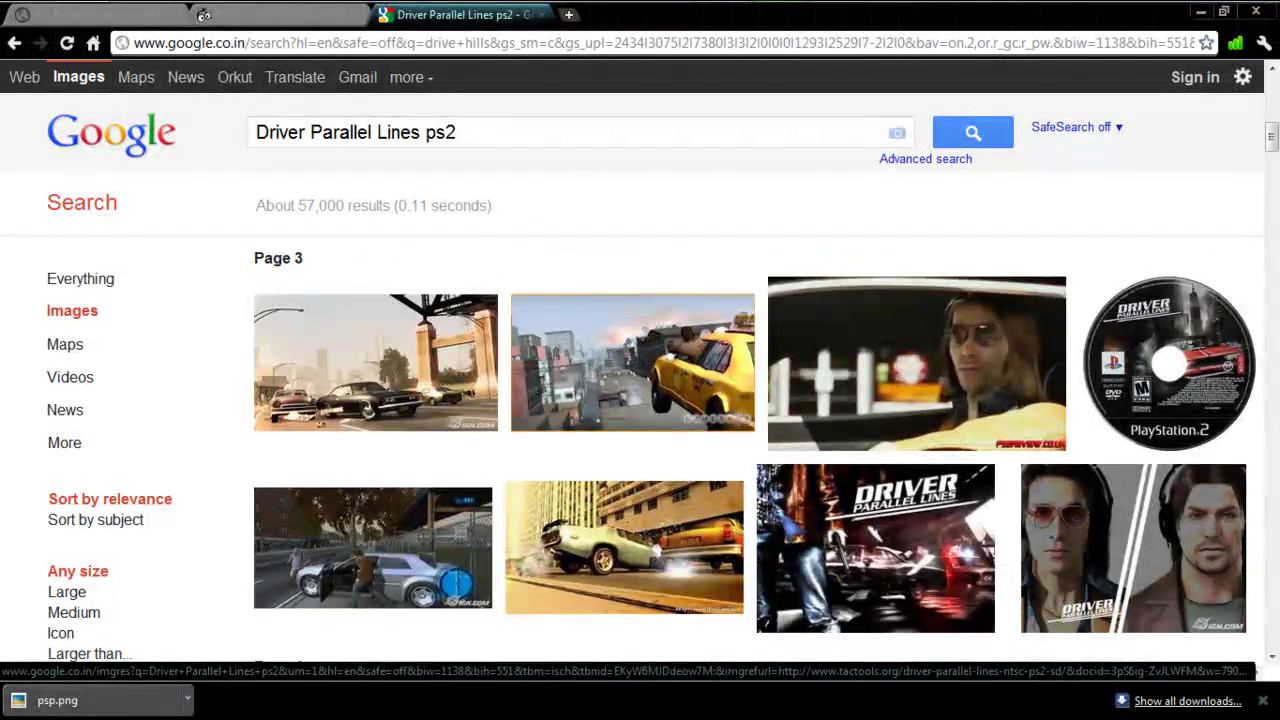
scroll(783, 528, "down", 2)
scroll(783, 528, "down", 3)
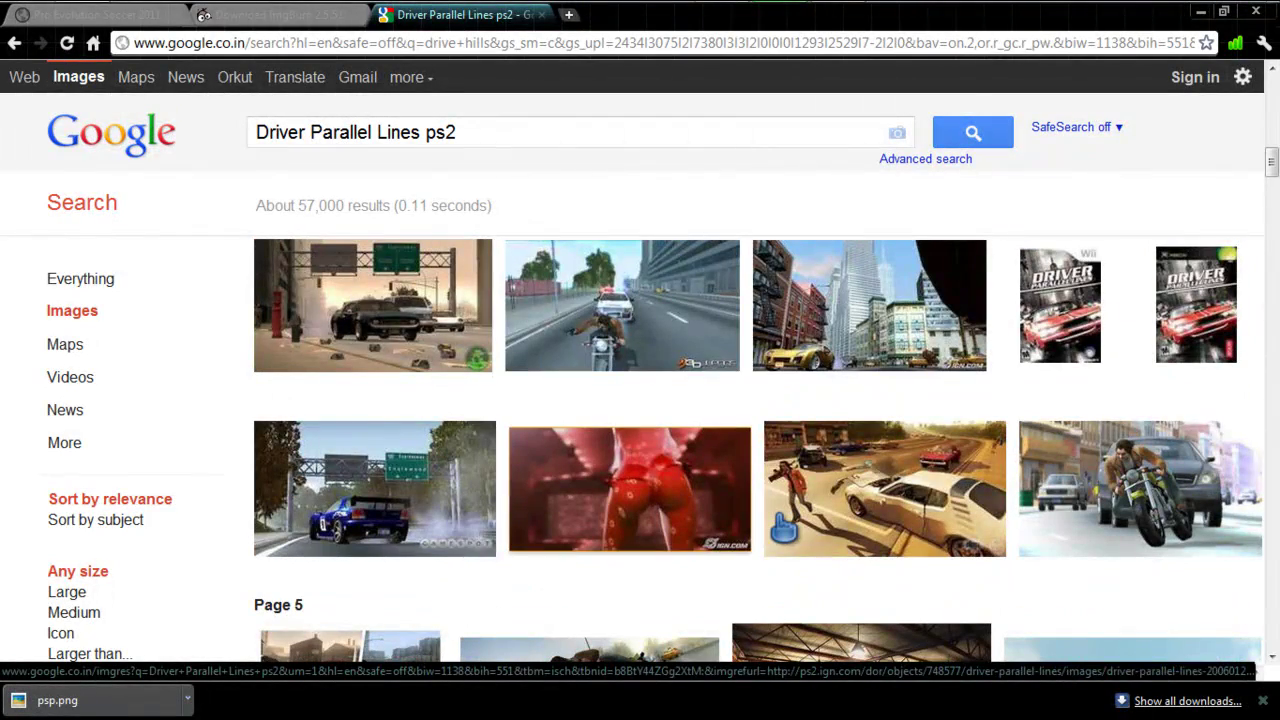
scroll(783, 528, "down", 2)
scroll(783, 528, "down", 2)
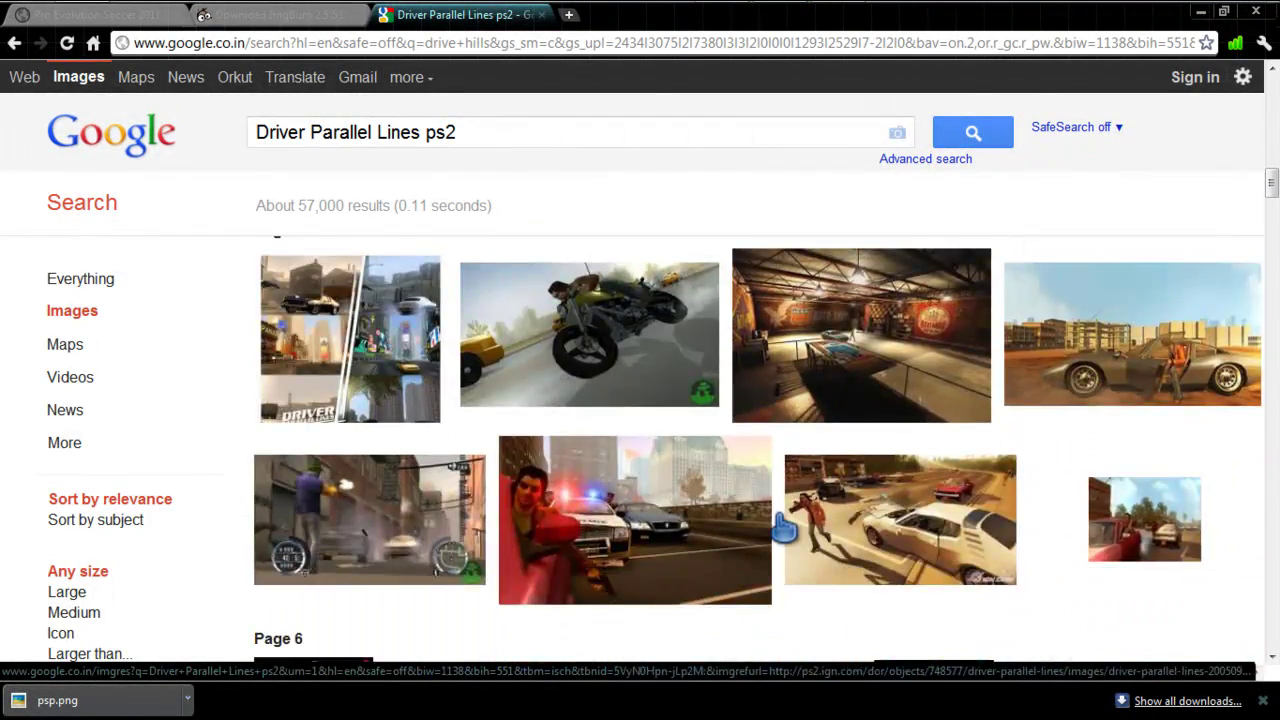
scroll(783, 528, "up", 5)
scroll(783, 528, "up", 3)
scroll(783, 528, "up", 5)
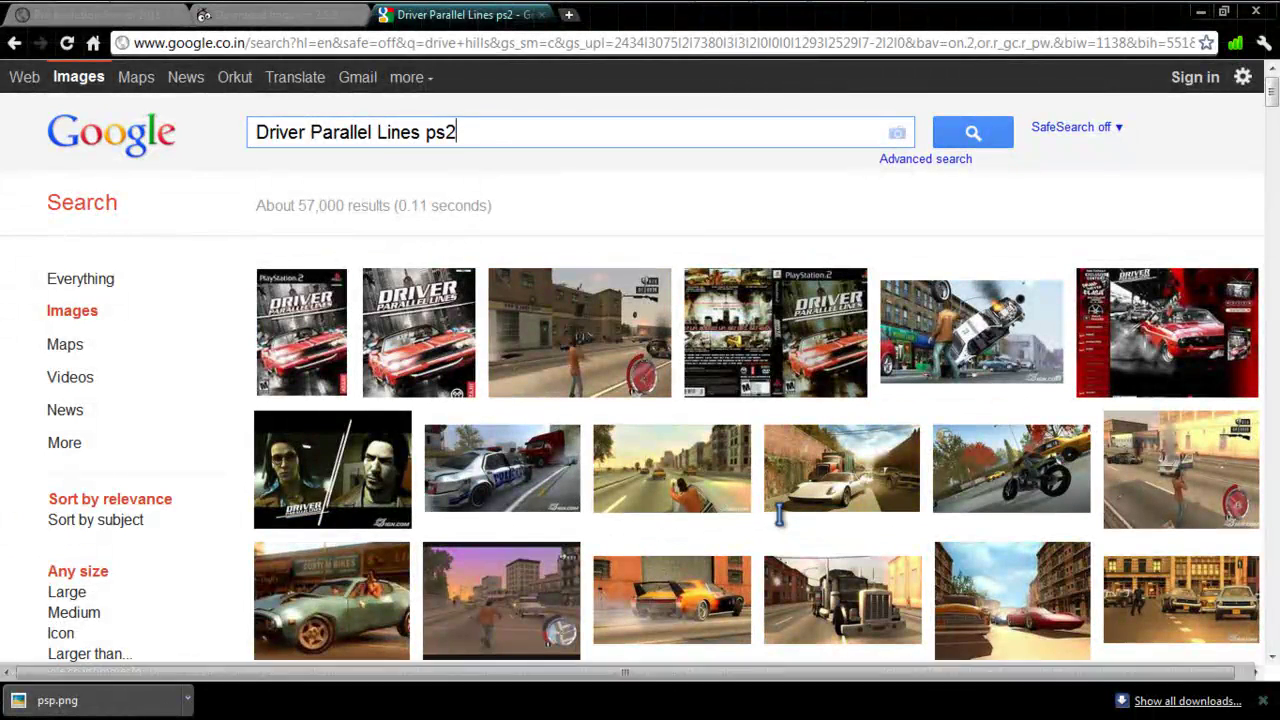
Browse a little further, then shrink Chrome to reveal ImgBurn's completed burn.
scroll(790, 527, "down", 3)
scroll(790, 527, "down", 4)
scroll(787, 527, "down", 4)
scroll(782, 520, "down", 1)
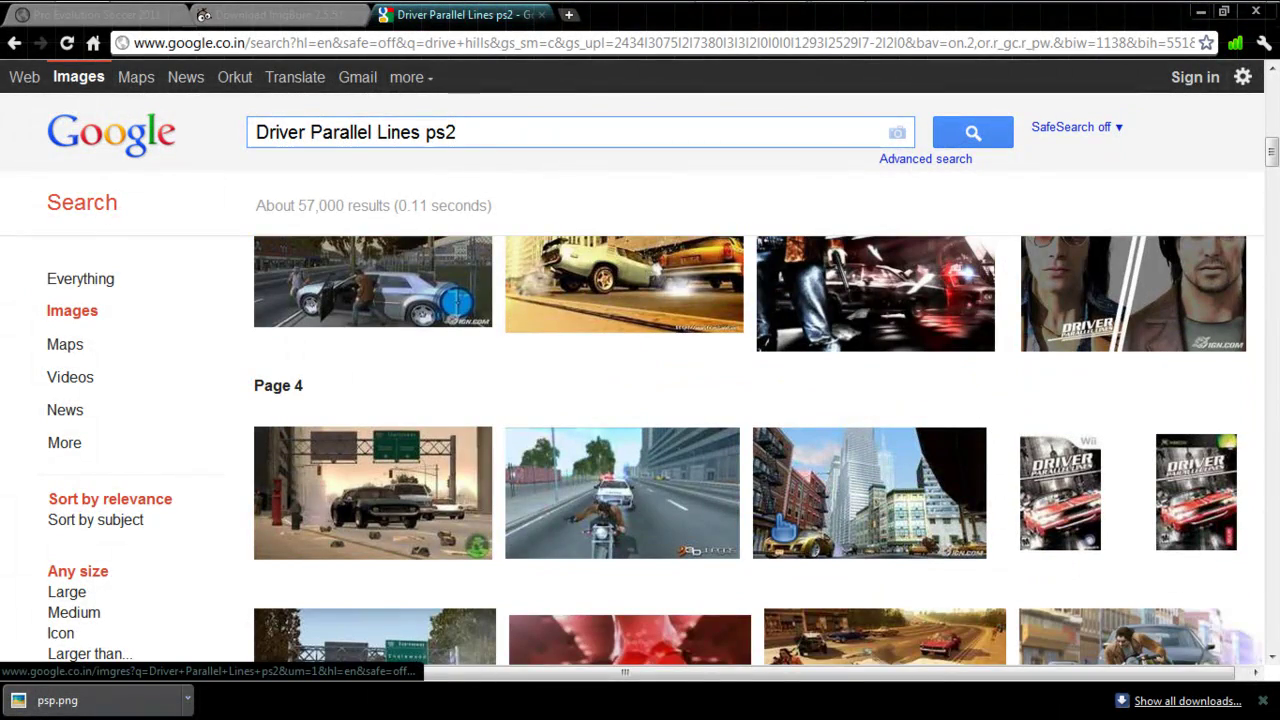
scroll(782, 527, "up", 1)
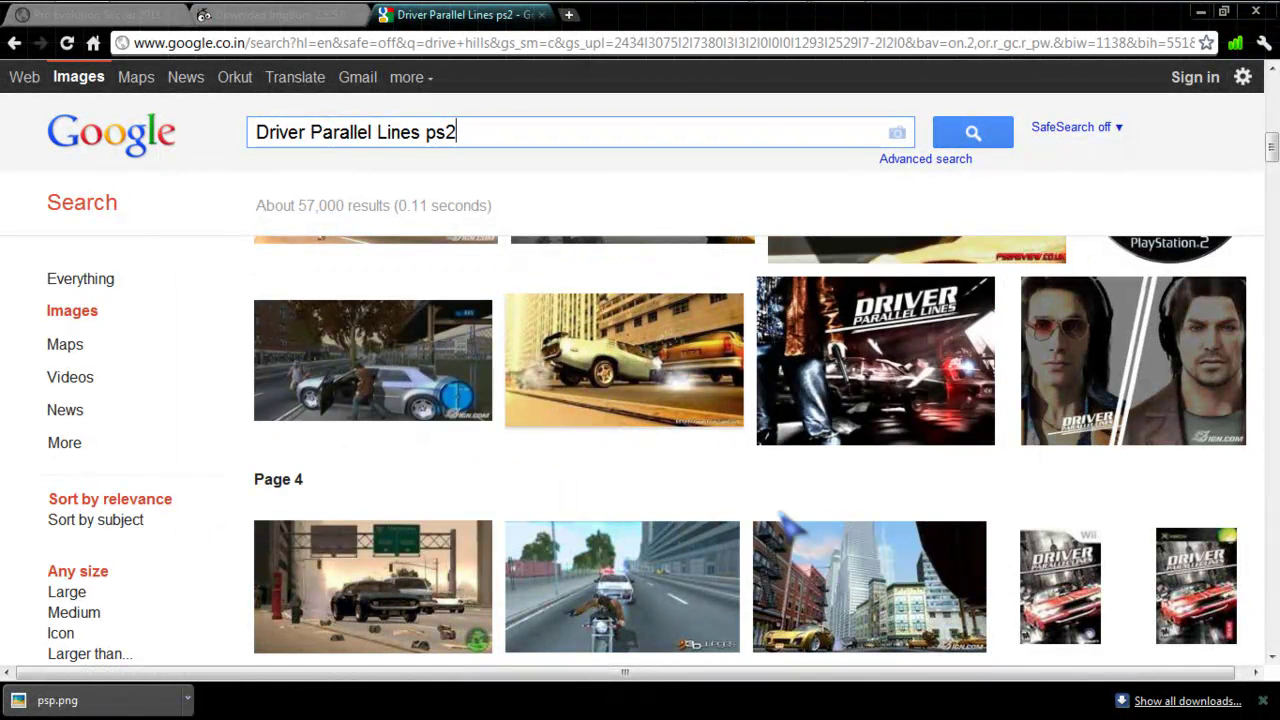
key("super+Down")
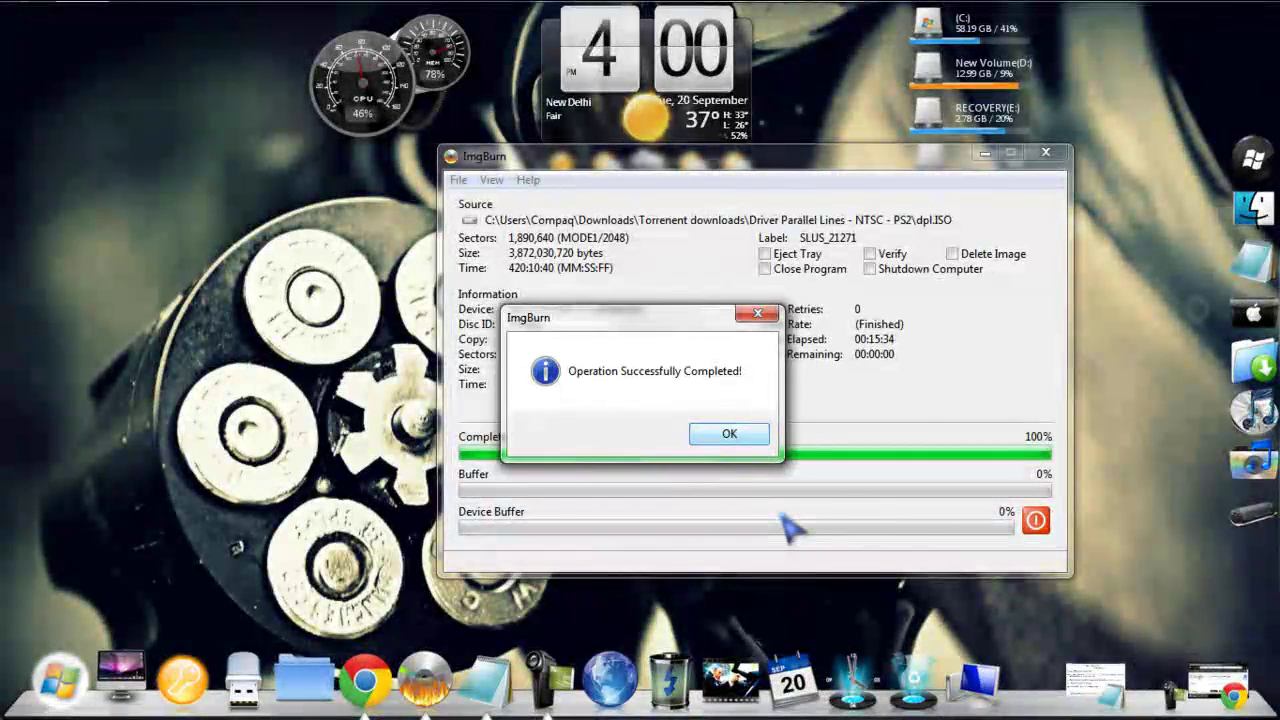
Dismiss ImgBurn's Operation Successfully Completed message and open Your Computer in Explorer.
key("Return")
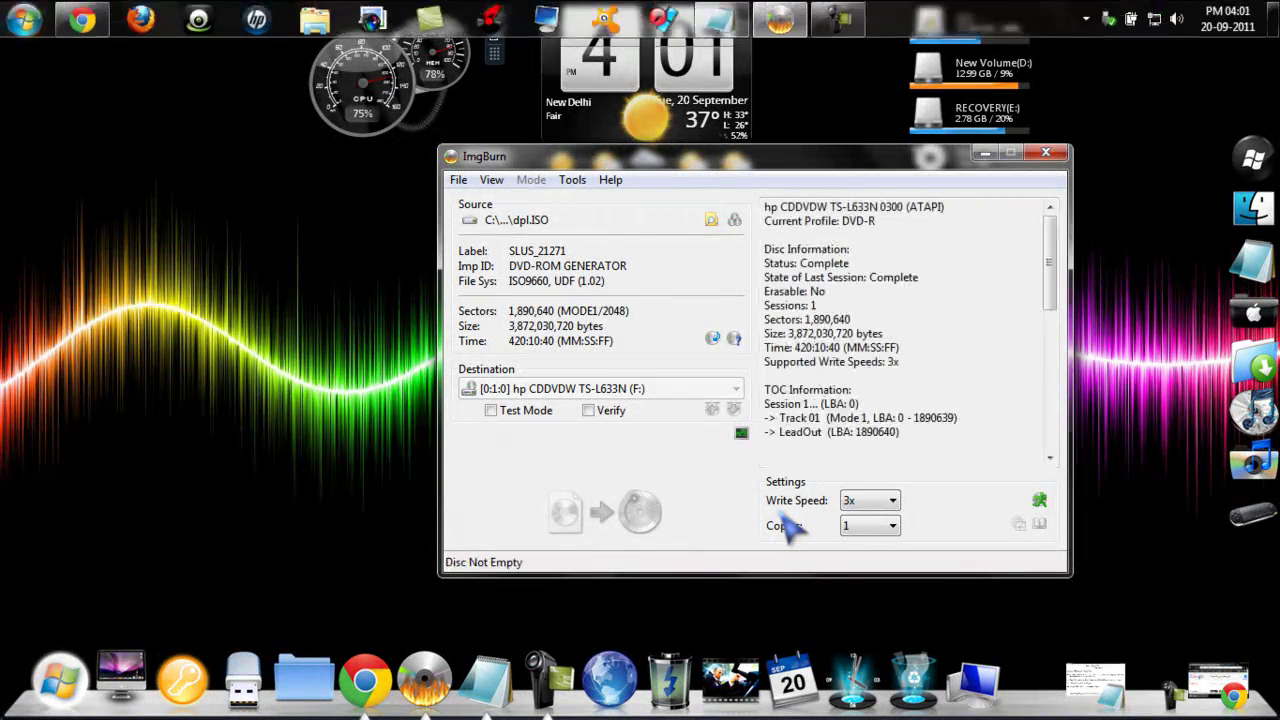
key("super")
key("super+e")
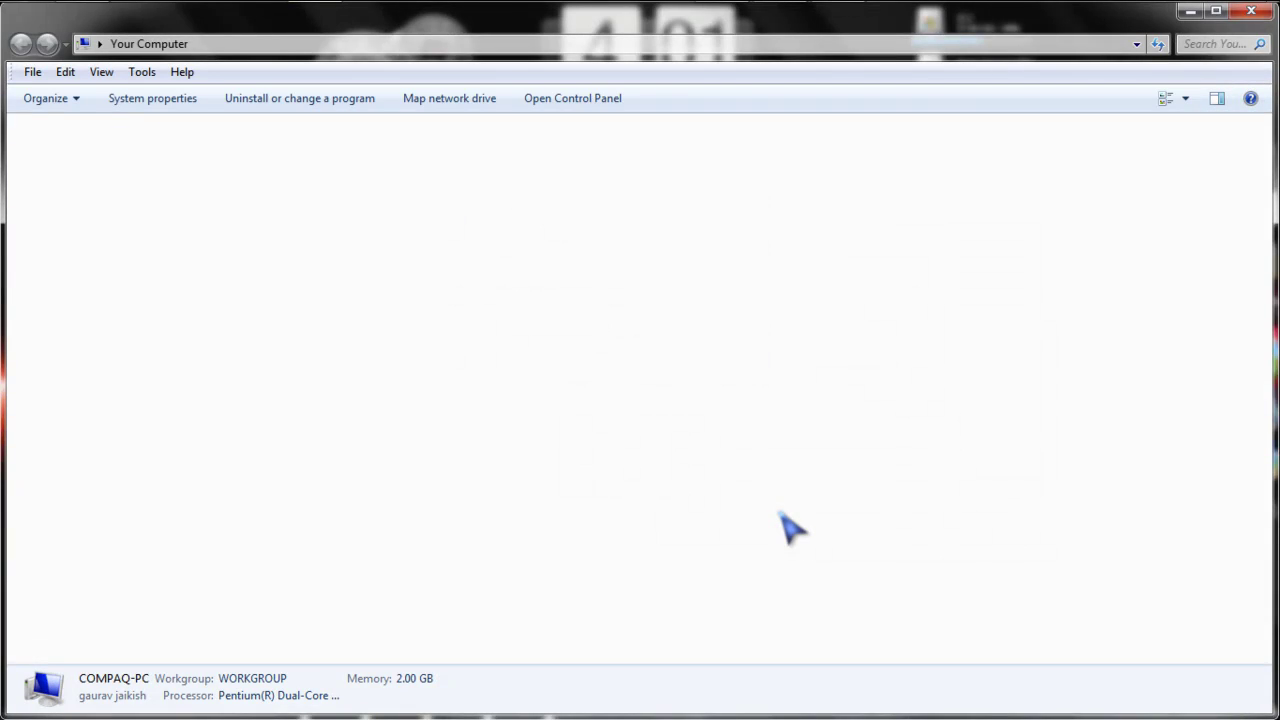
Maximize the Explorer window and select the RECOVERY (E:) drive in the list.
key("super+Down")
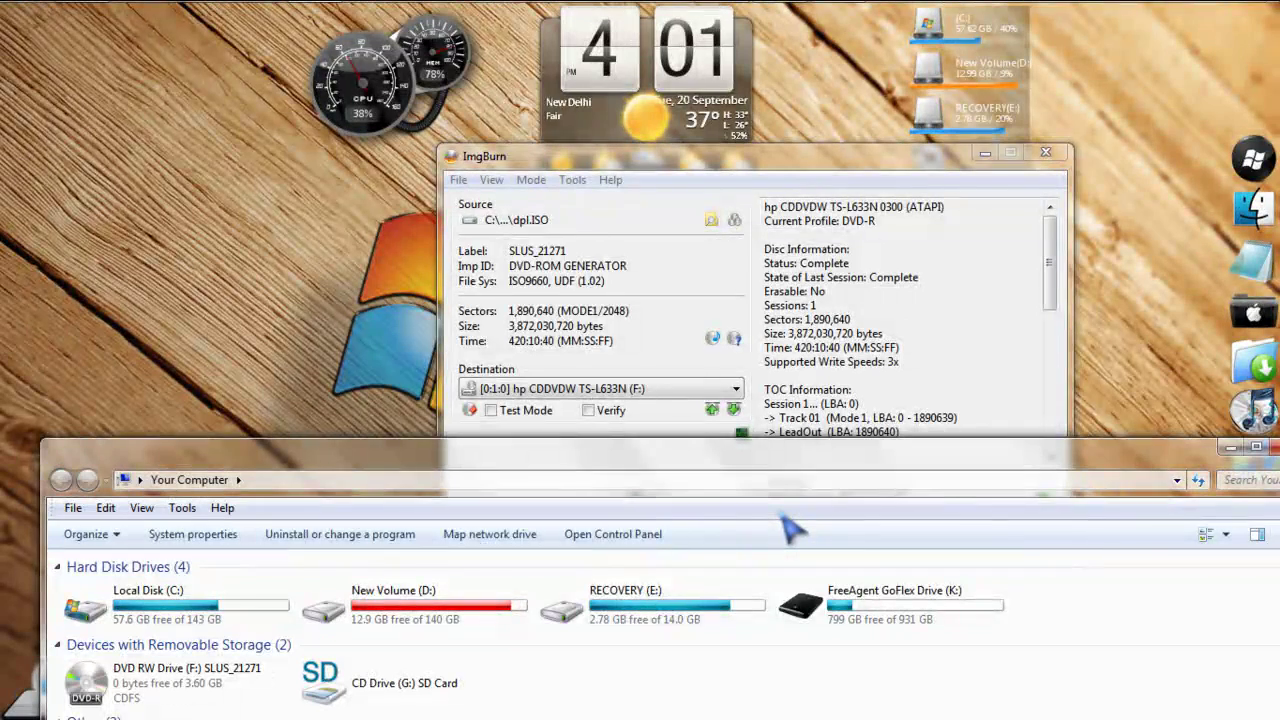
key("super+Up")
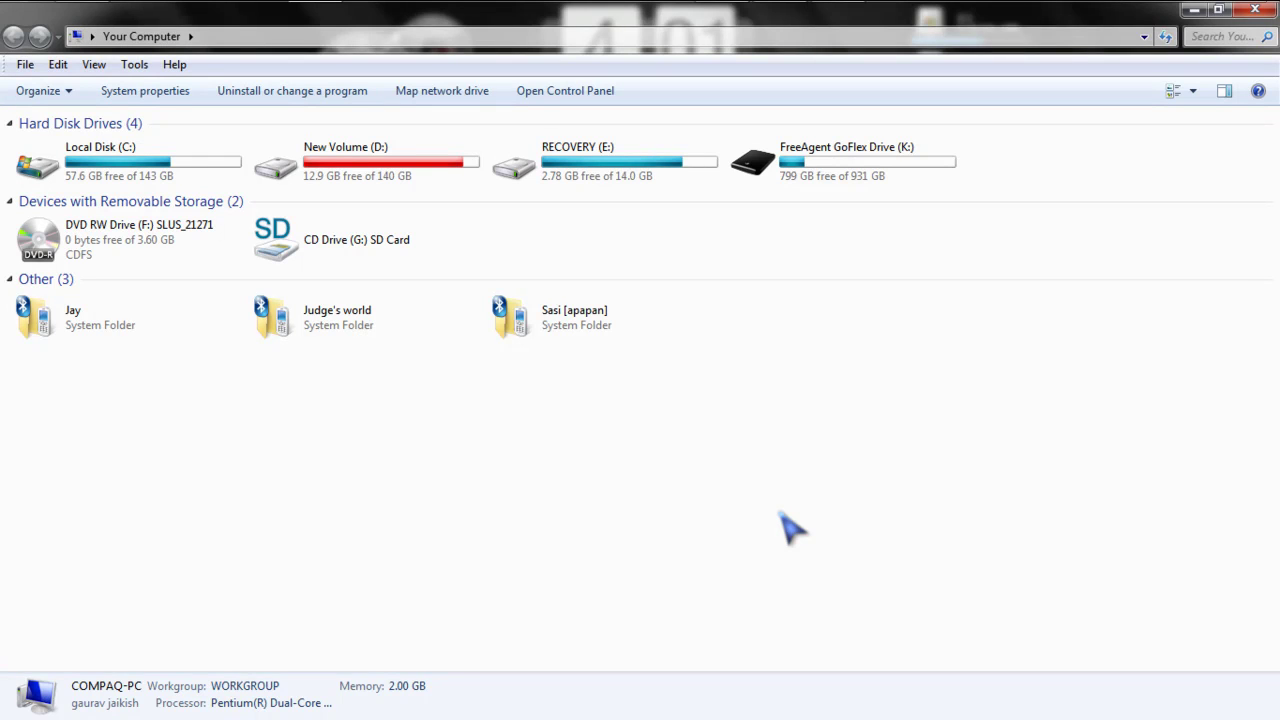
key("Tab")
key("Right")
key("Left")
Step through the drives comparing free space, moving toward the DVD RW Drive (F:).
key("Right")
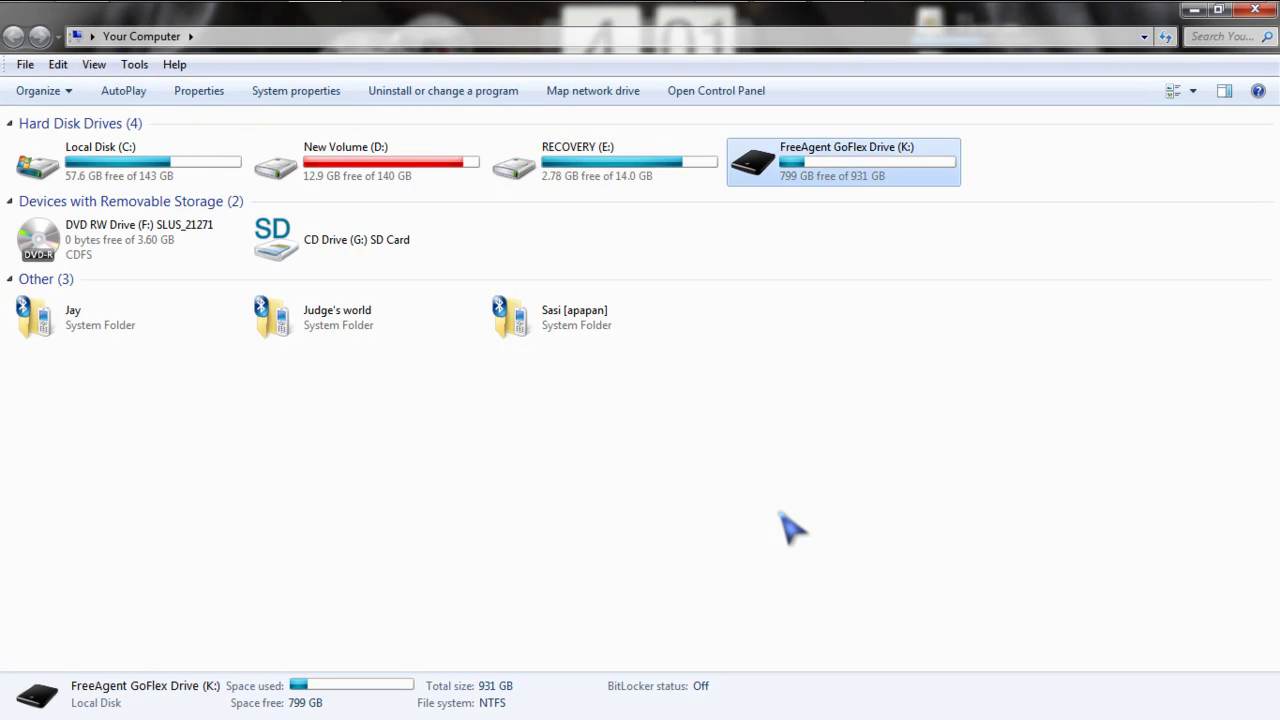
key("Left")
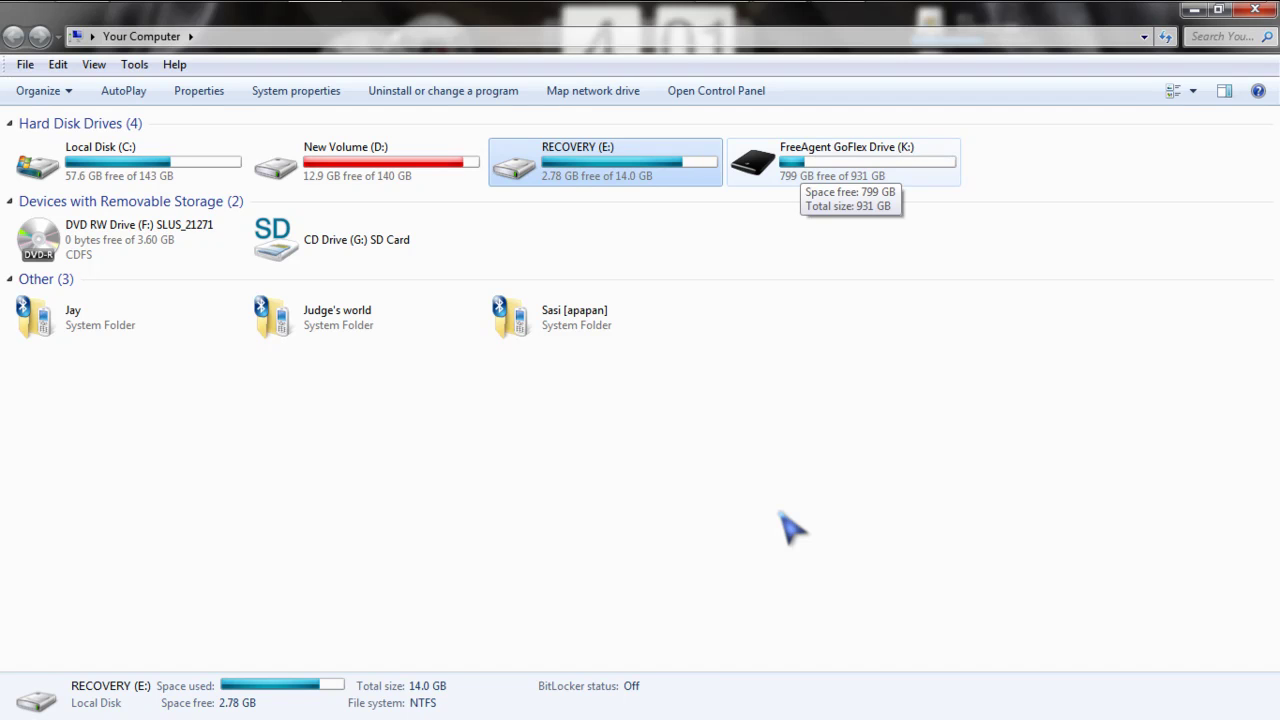
key("Right")
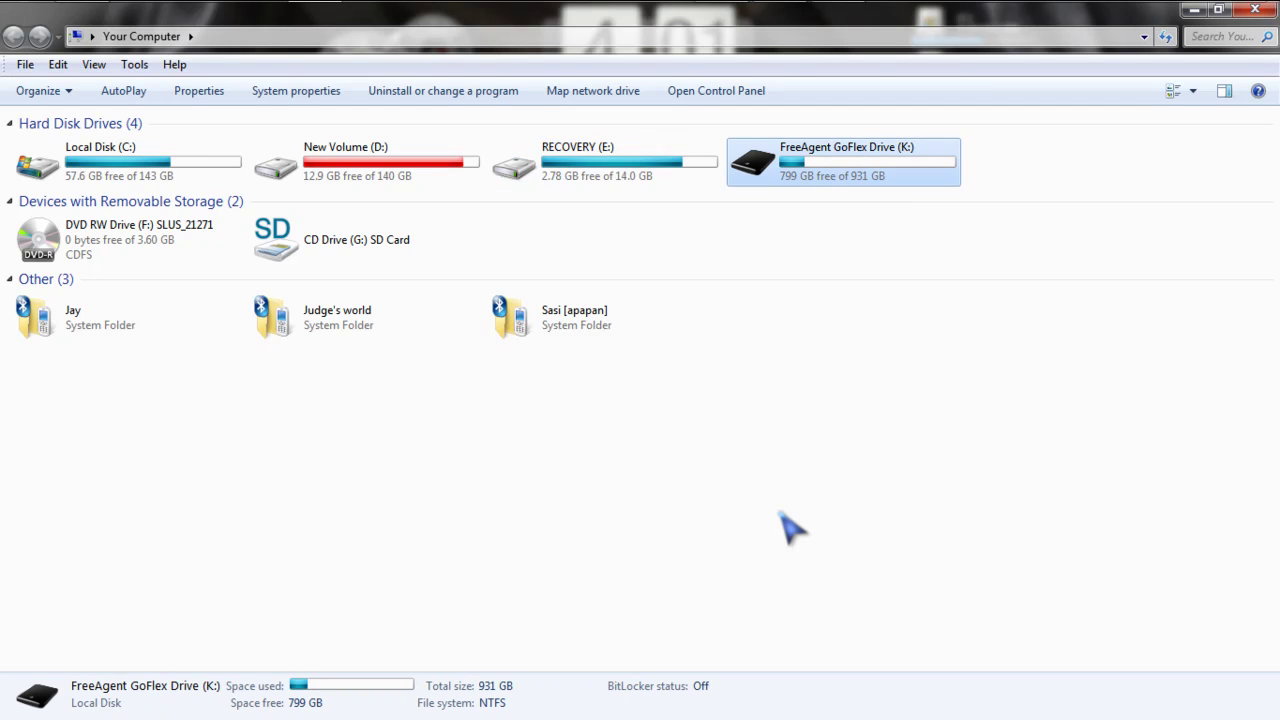
key("Left")
key("Left")
key("Right")
key("Right")
key("Left")
key("Right")
key("Left")
key("Right")
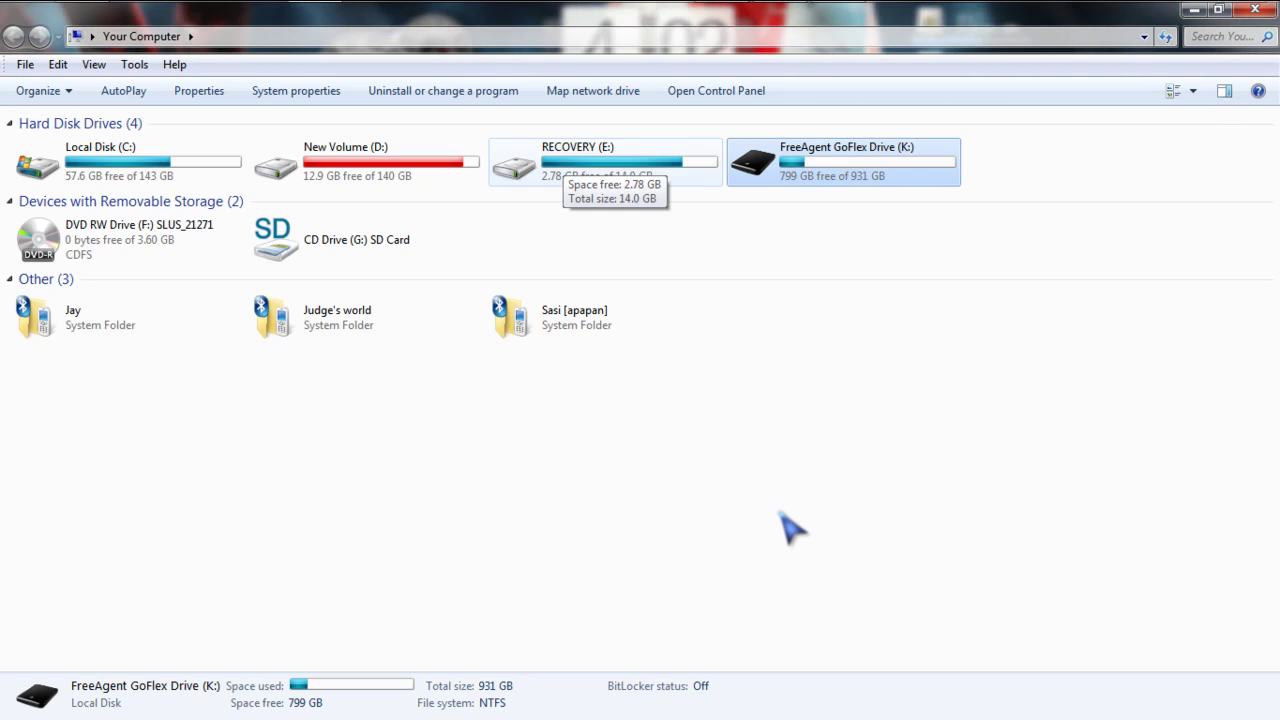
key("Down")
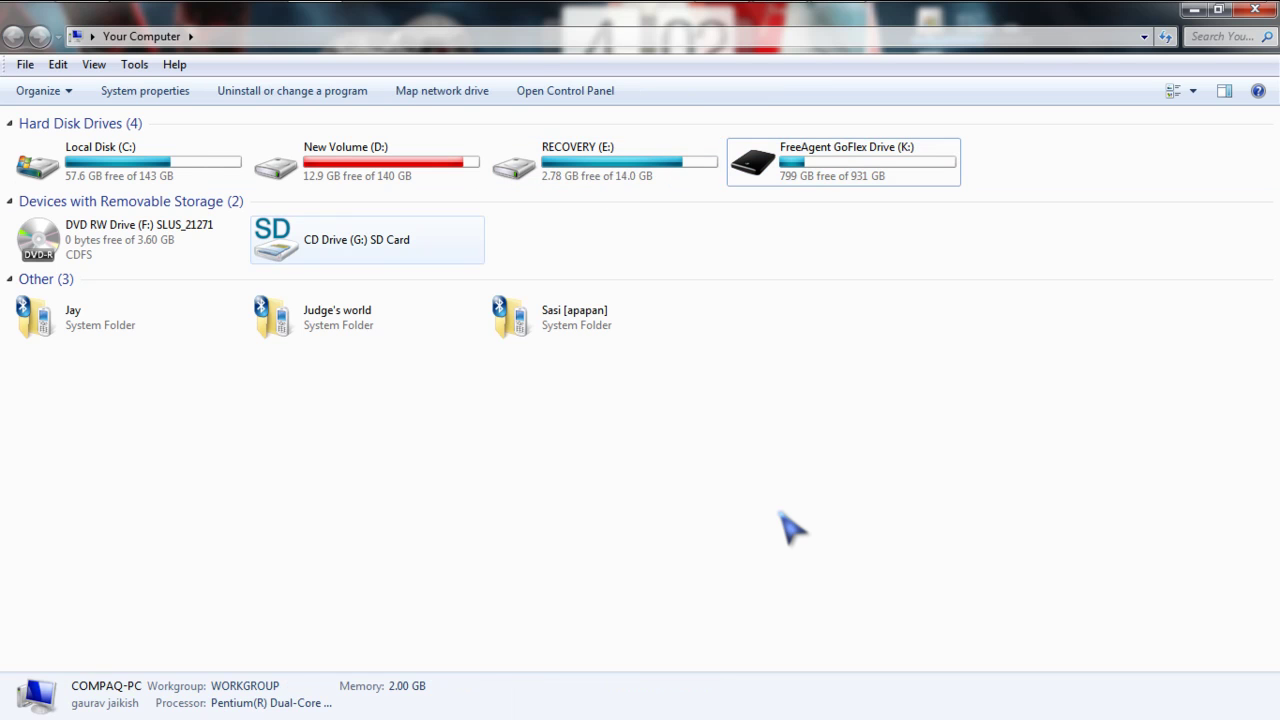
Open the burned DVD RW Drive (F:) and its MODULES folder.
key("Left")
key("shift+F10")
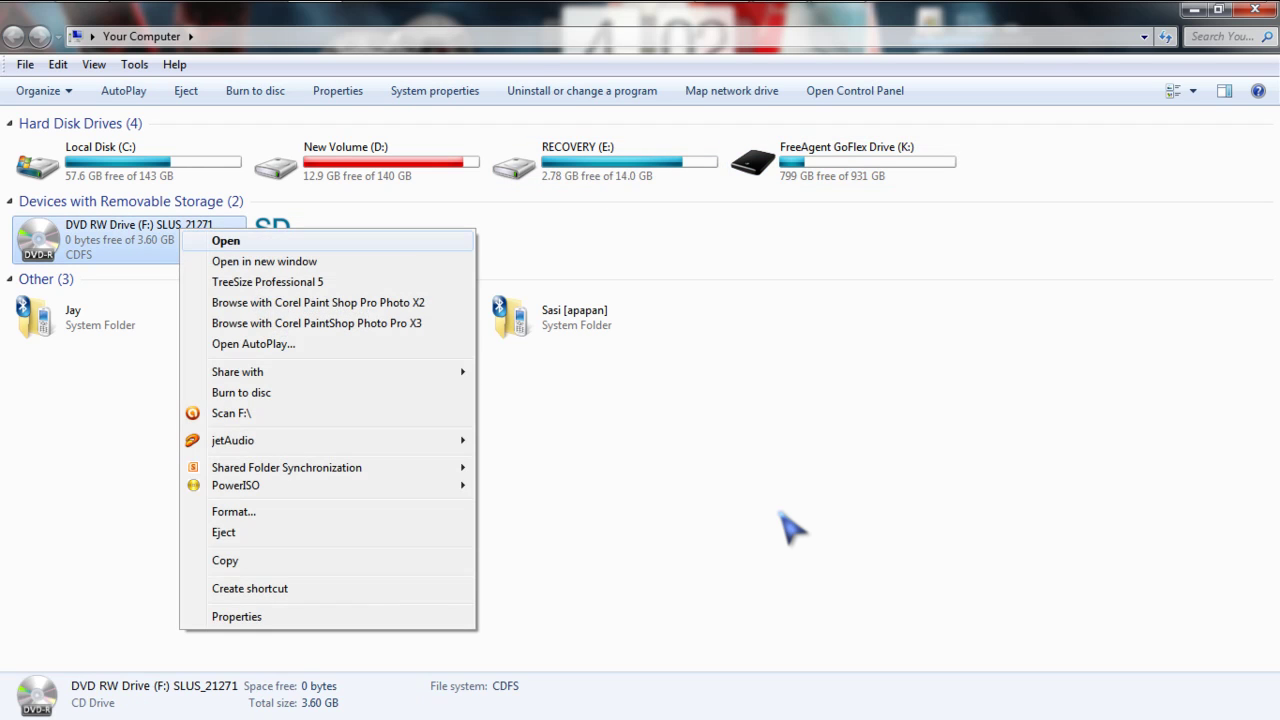
key("Return")
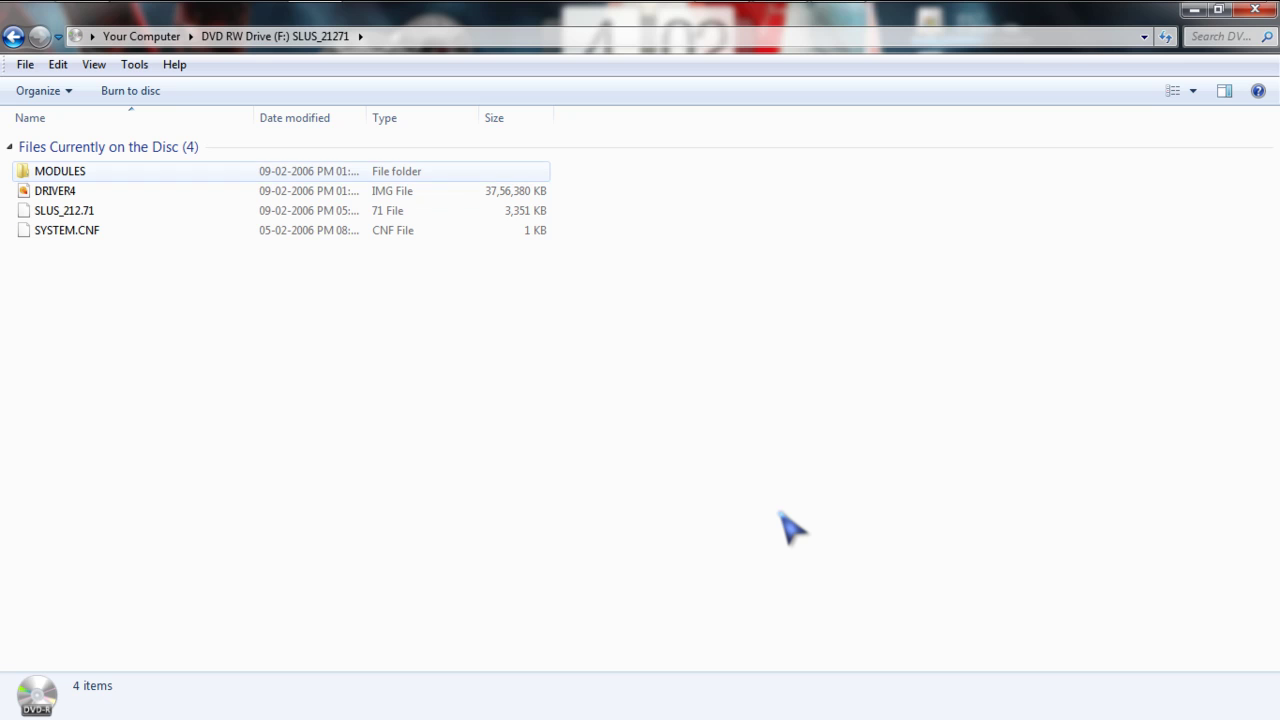
key("Down")
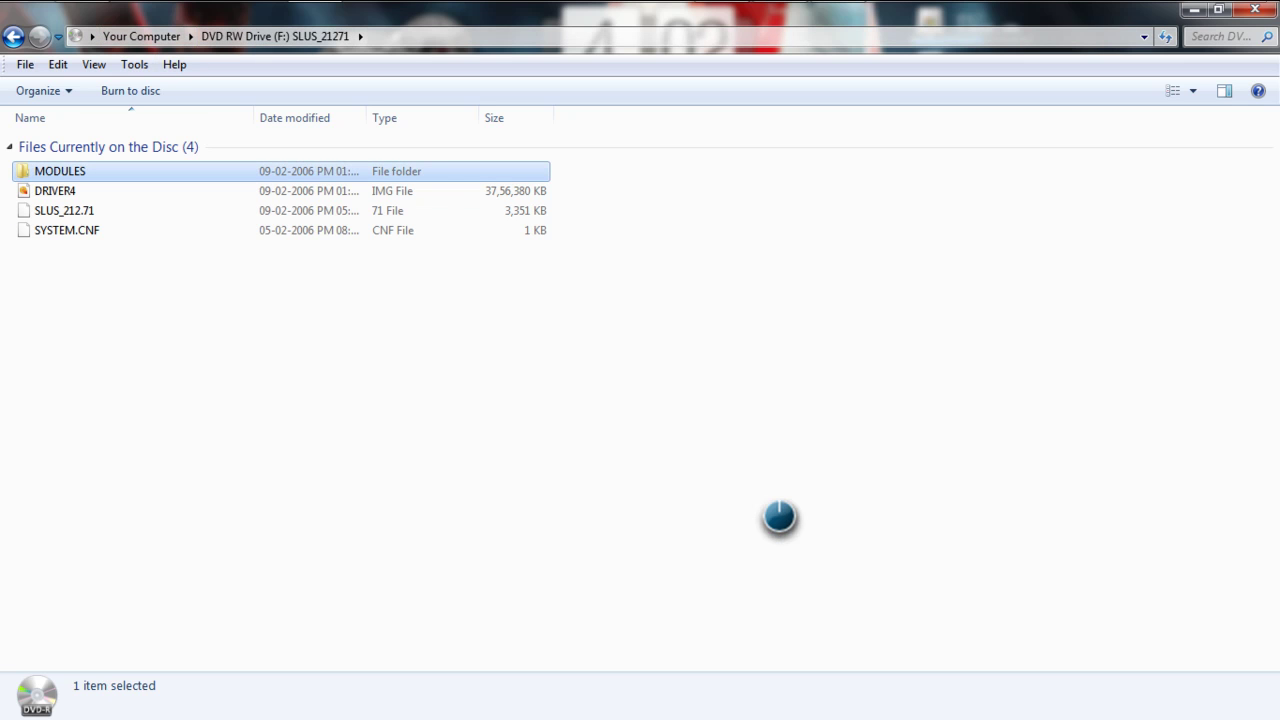
key("Return")
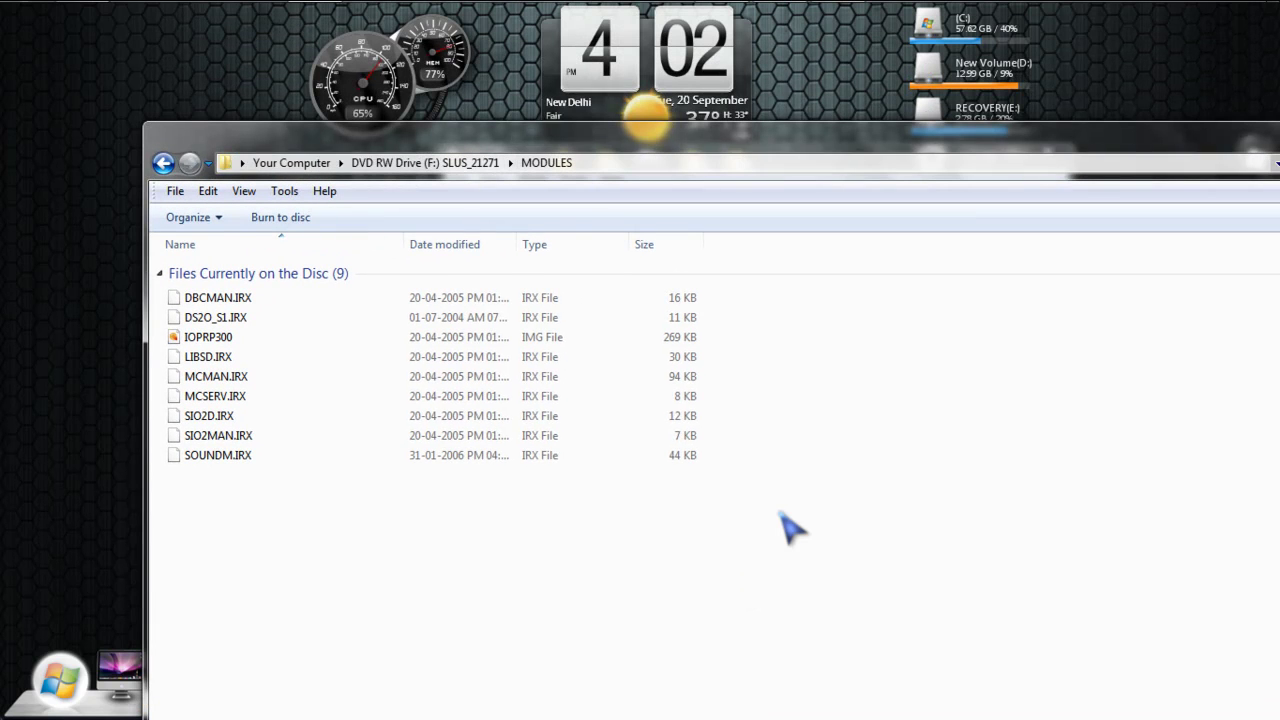
Select the files in MODULES, then go back up to Your Computer.
mouse_move(316, 451)
left_mouse_down()
mouse_move(397, 510)
mouse_move(190, 294)
left_mouse_up()
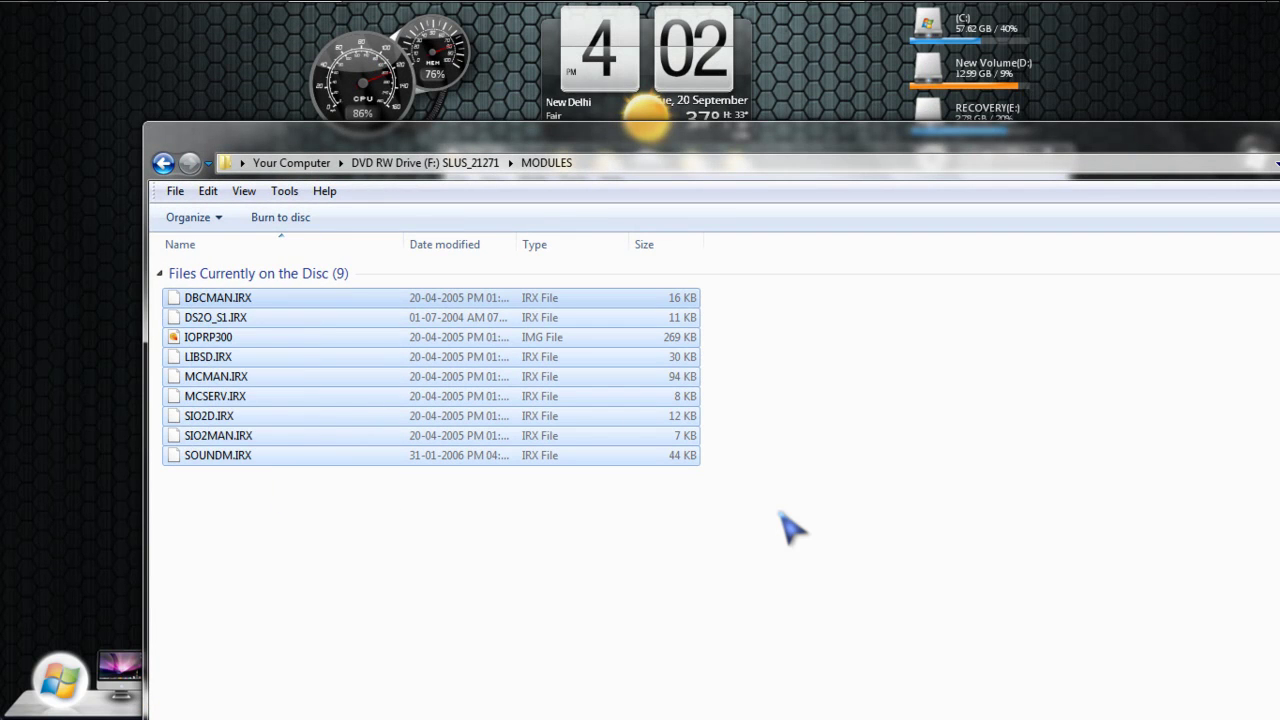
key("BackSpace")
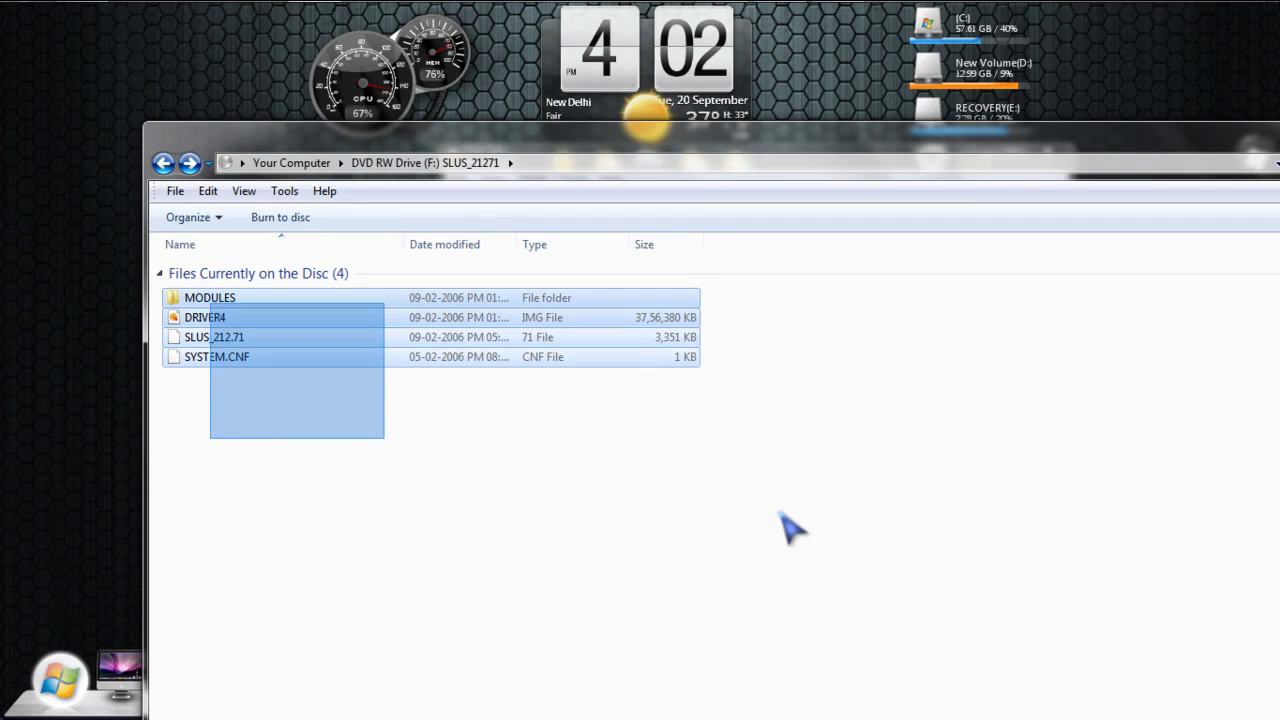
key("BackSpace")
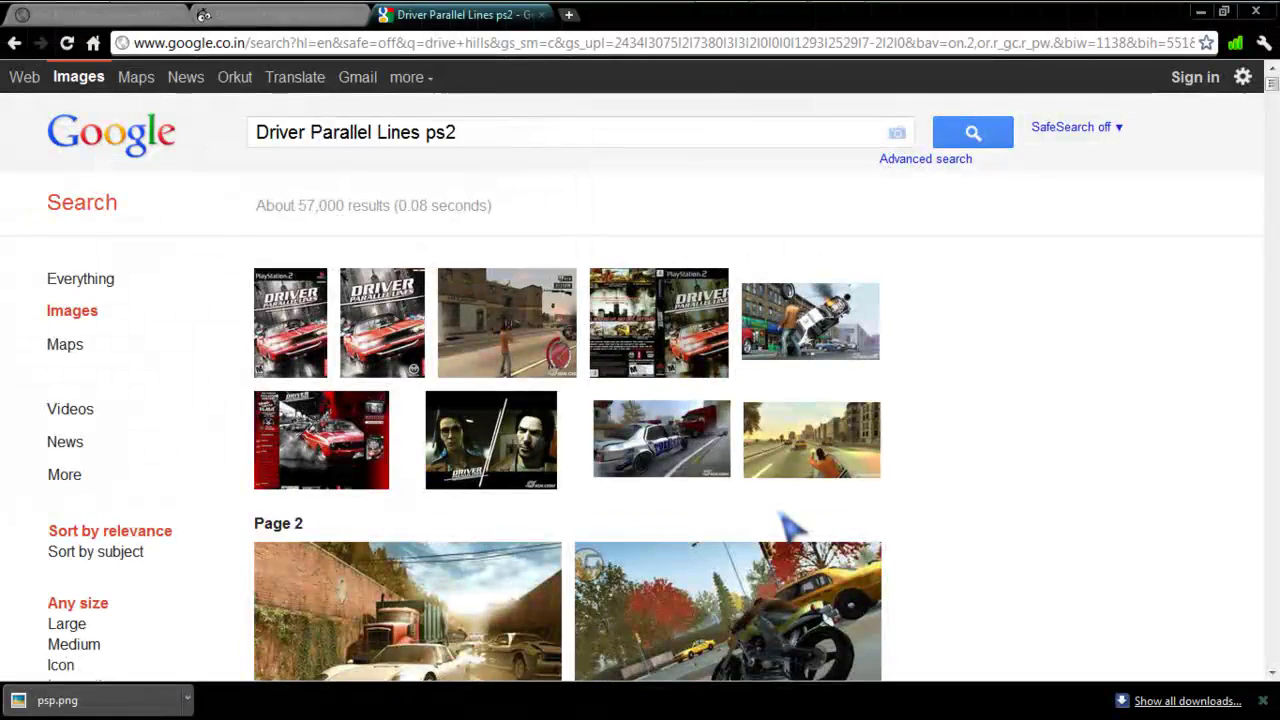
Search for keepvid in a new Chrome tab, then start another new tab.
key("ctrl+t")
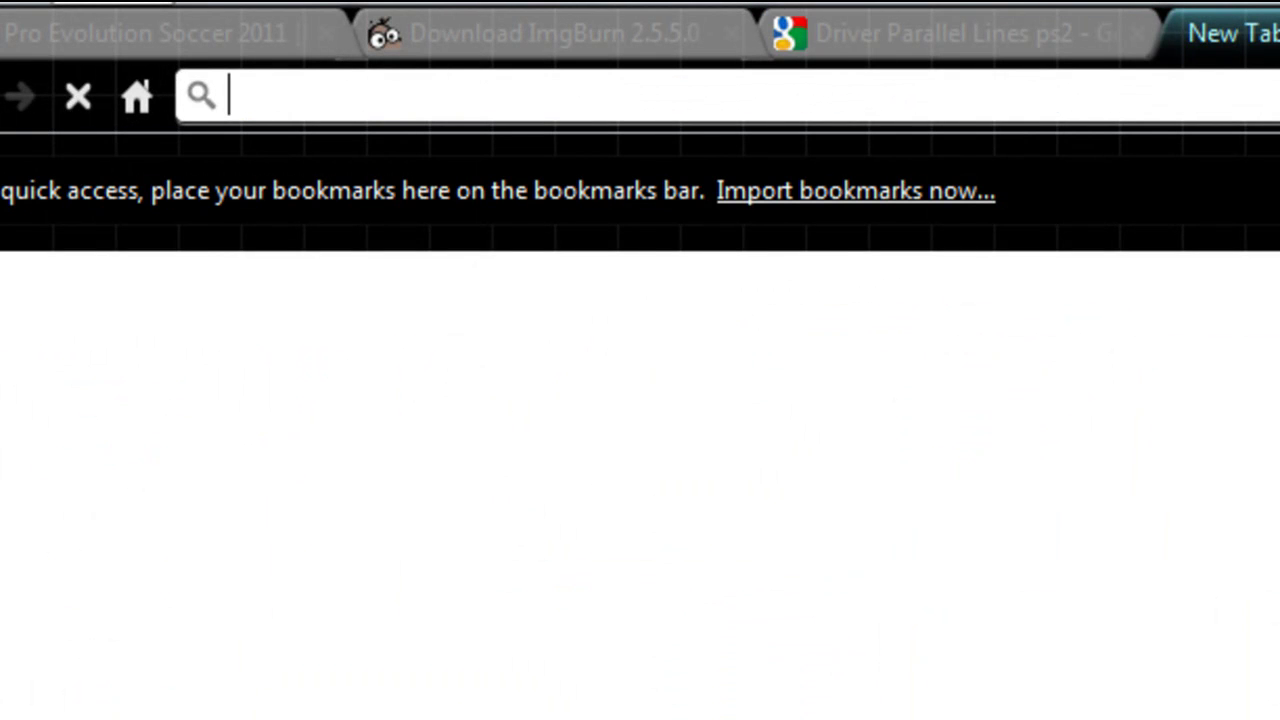
type("keepvid")
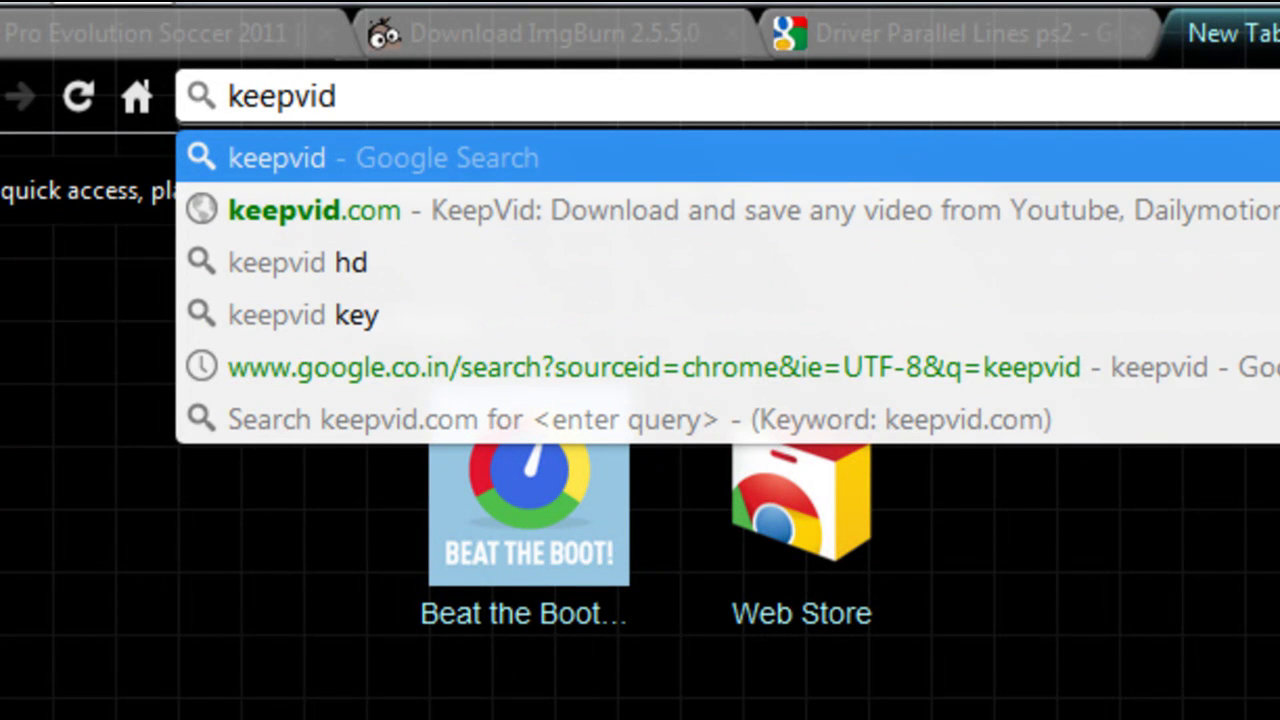
key("Return")
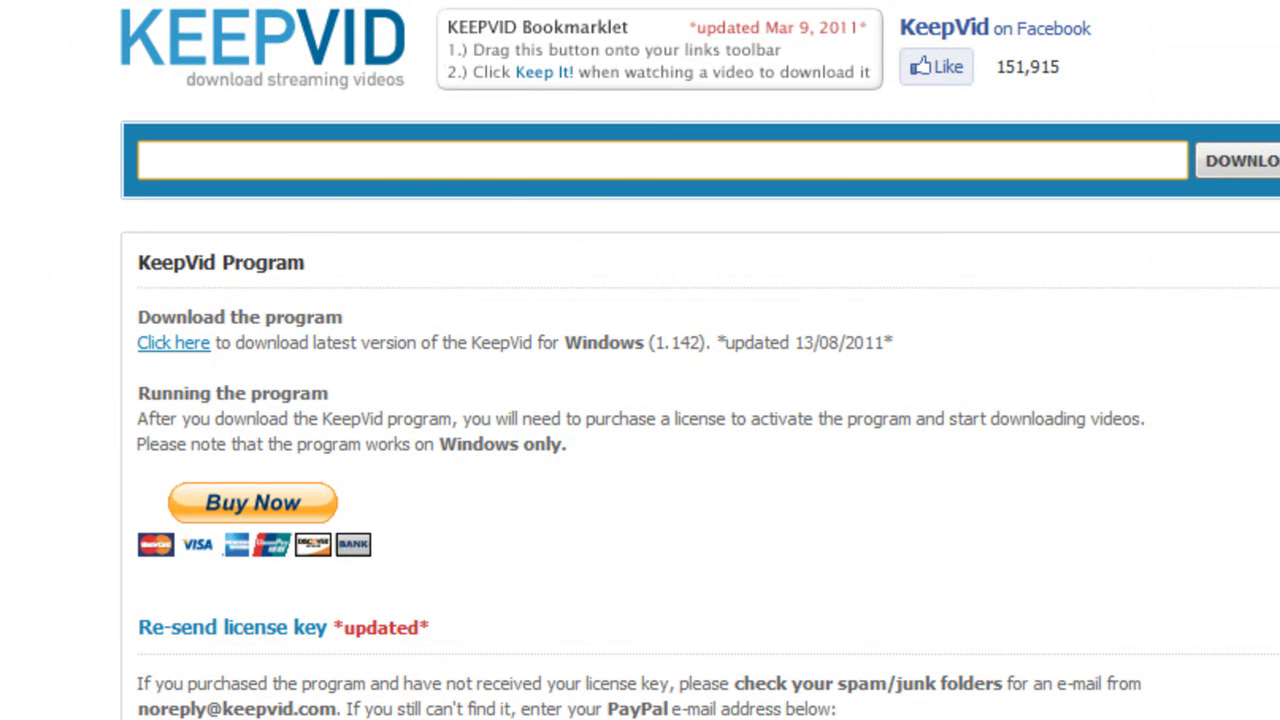
key("ctrl+t")
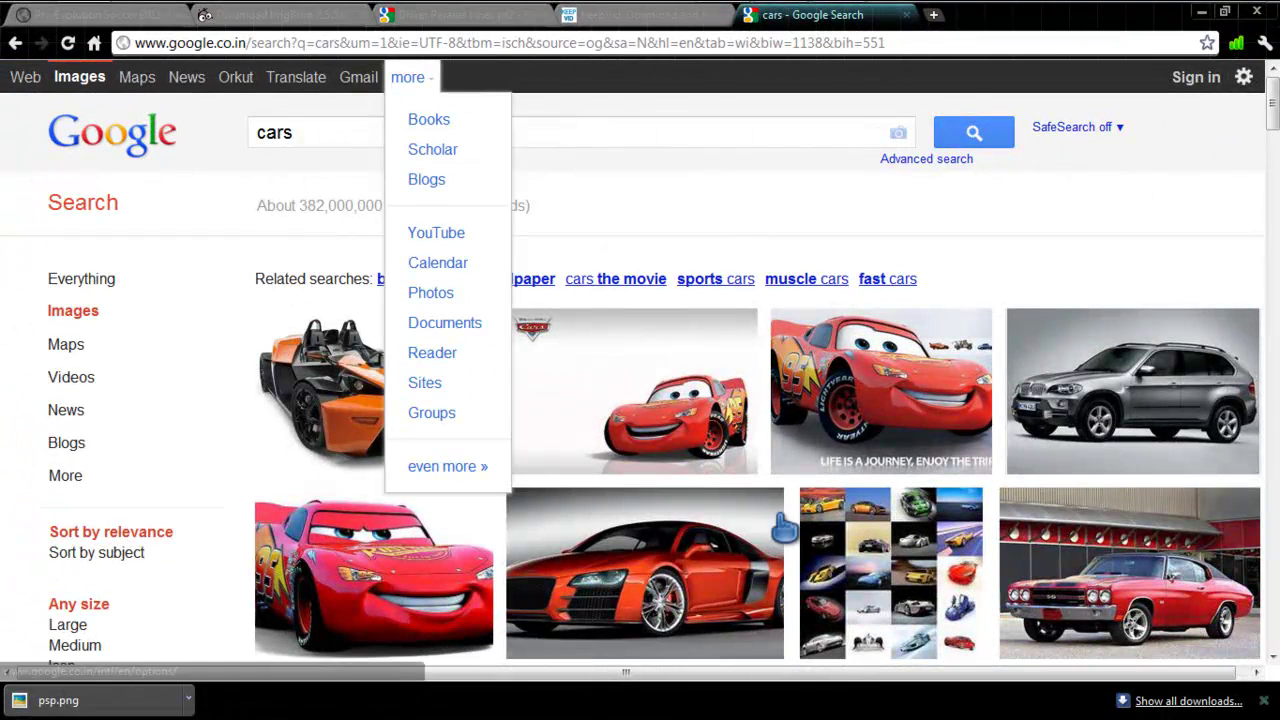
Open the Cars trailer from YouTube results, copy its address, and return to KeepVid.
left_click(436, 262)
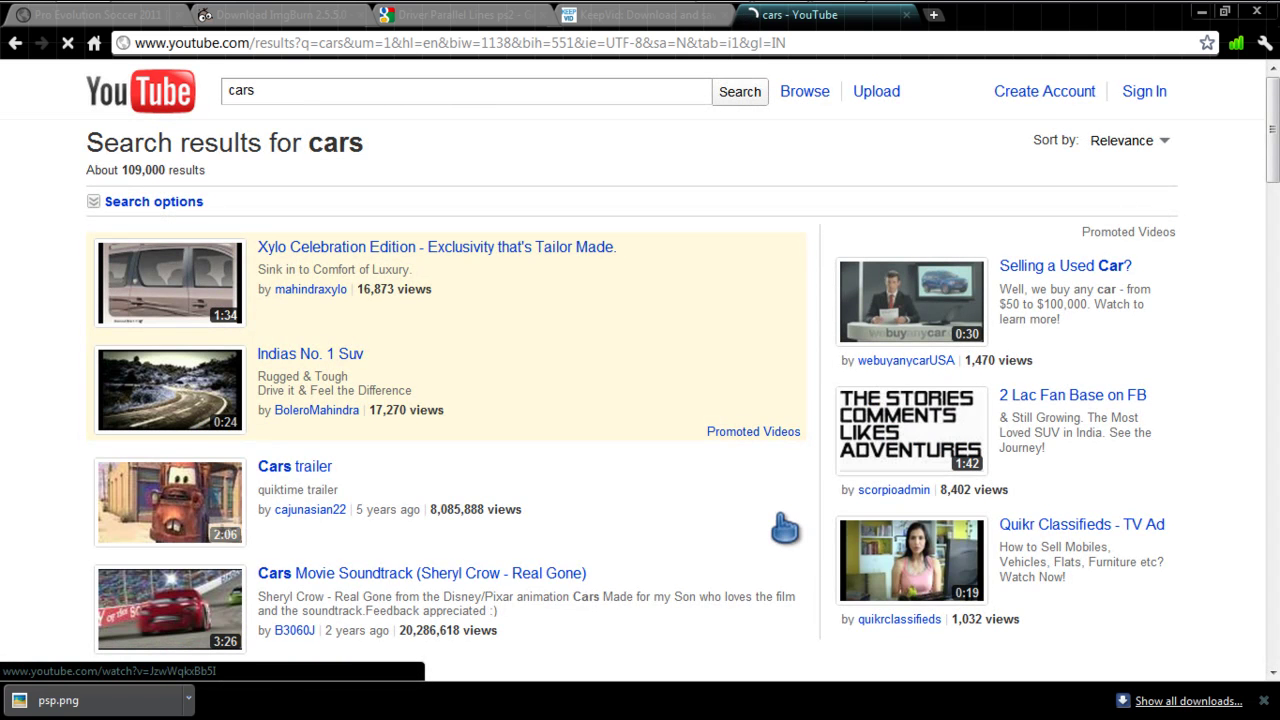
left_click(790, 530)
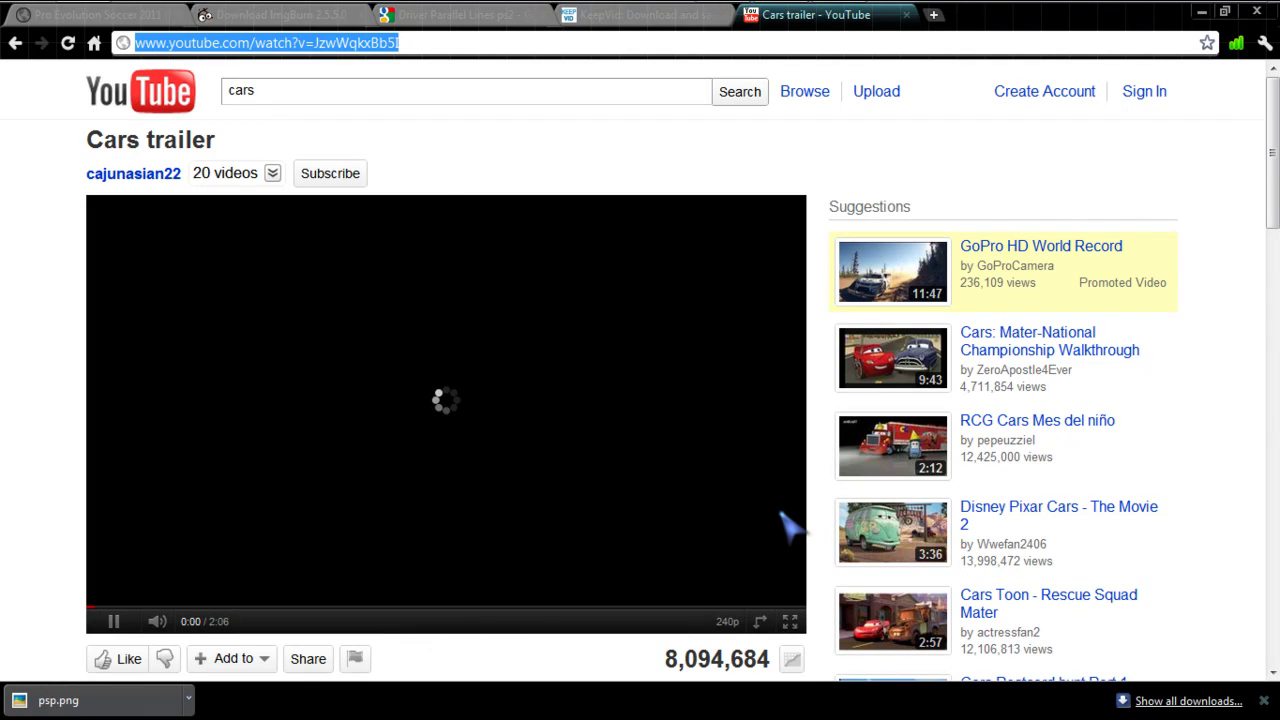
right_click(232, 45)
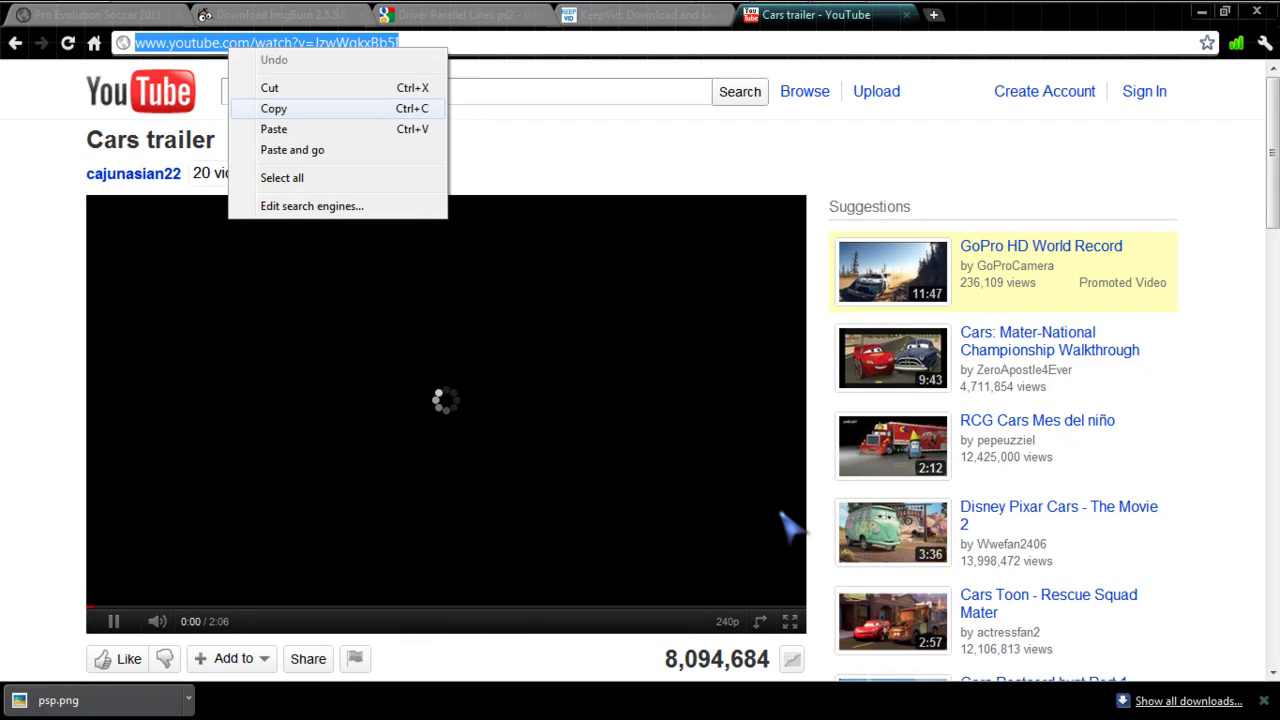
left_click(270, 109)
left_click(640, 14)
key("Menu")
Paste the Cars trailer address into KeepVid and fetch its FLV, MP4, WebM, 3GP, MP3 links.
key("Escape")
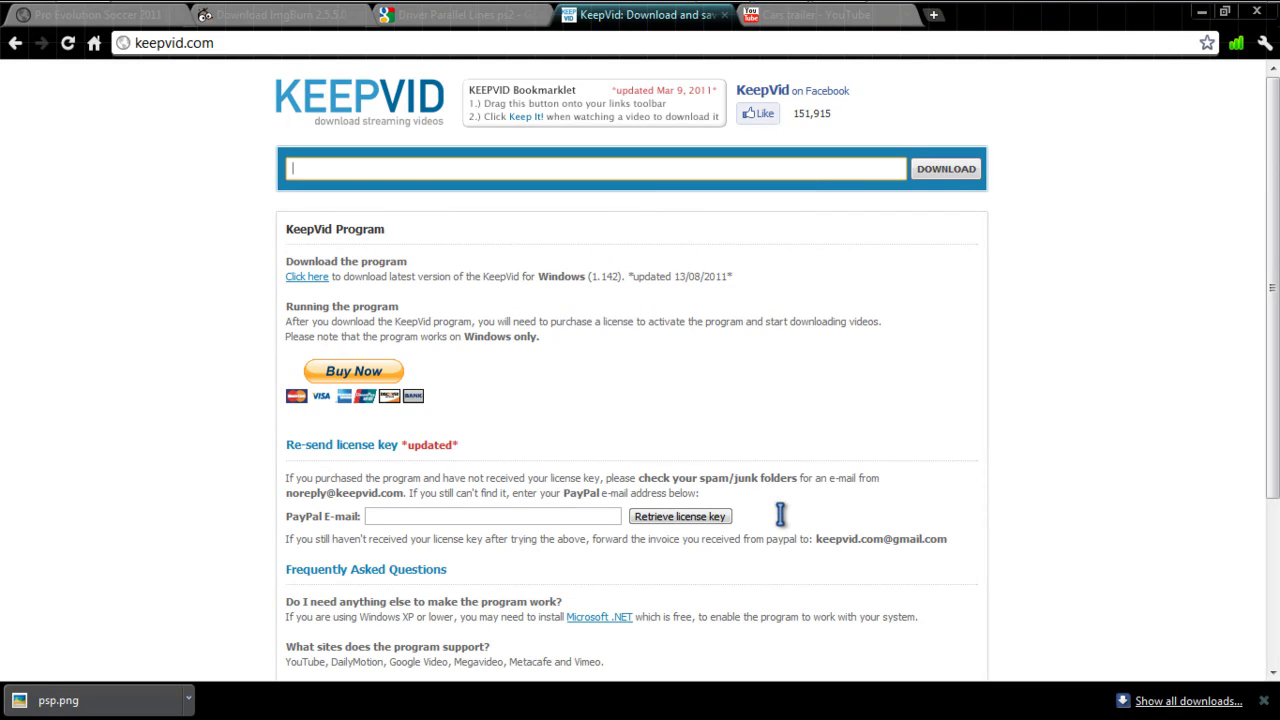
key("Menu")
key("Down")
key("Return")
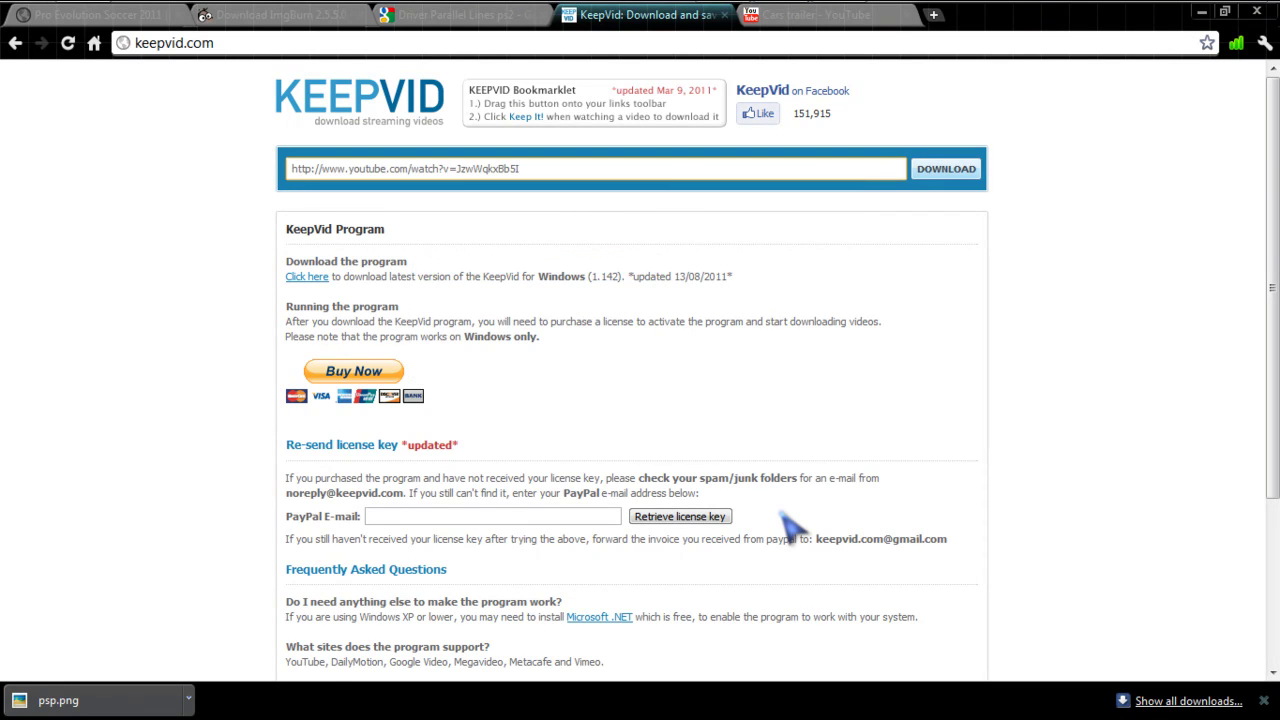
key("Return")
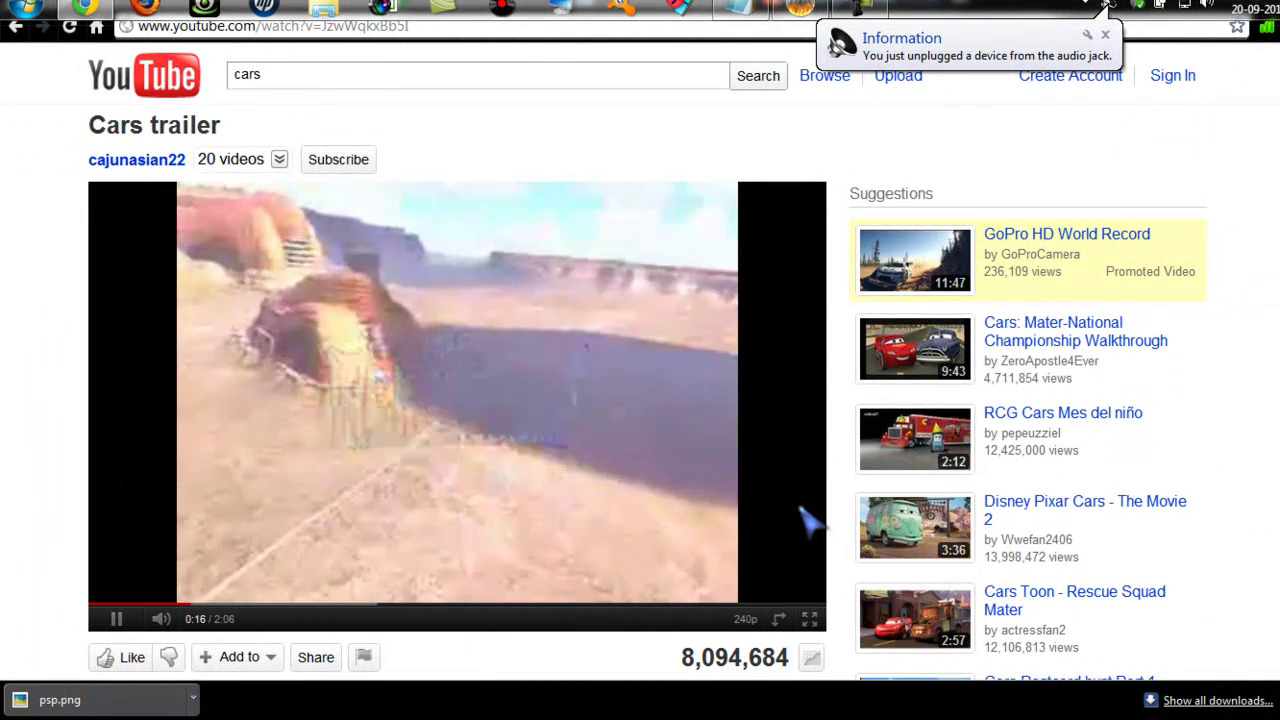
Pause the Cars trailer video and go back to the YouTube Cars trailer page.
left_click(801, 508)
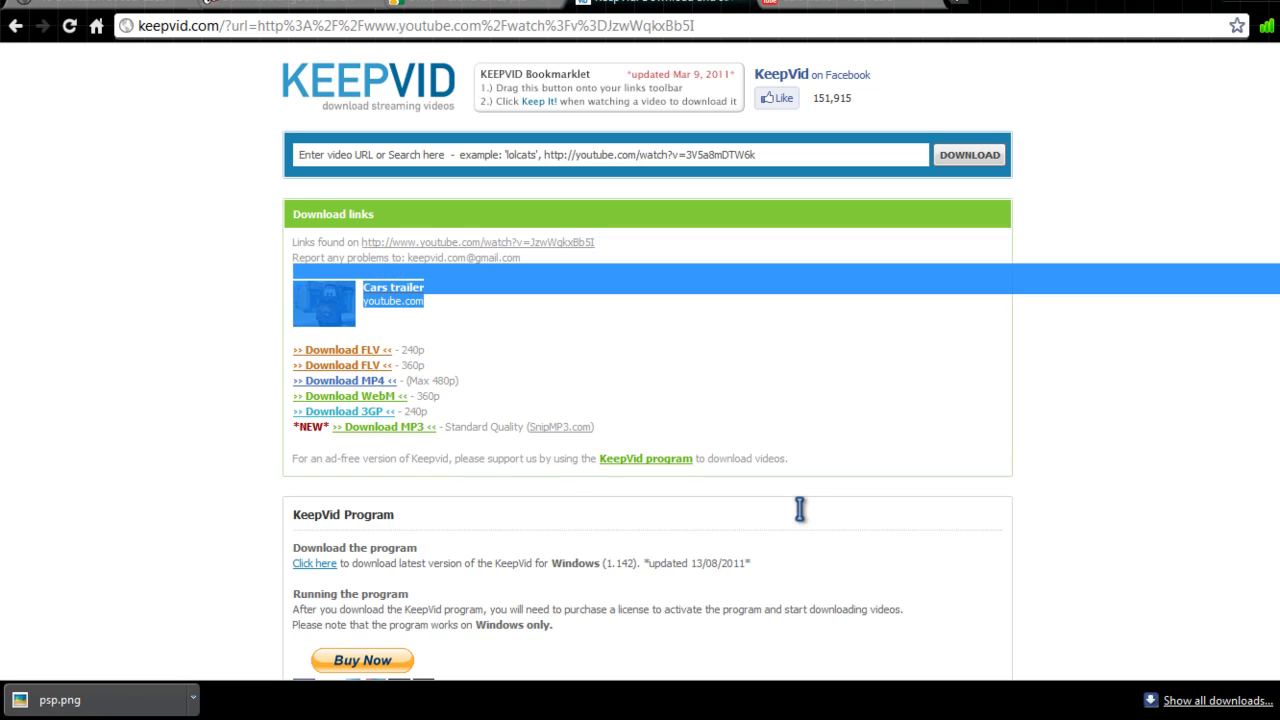
left_click(812, 522)
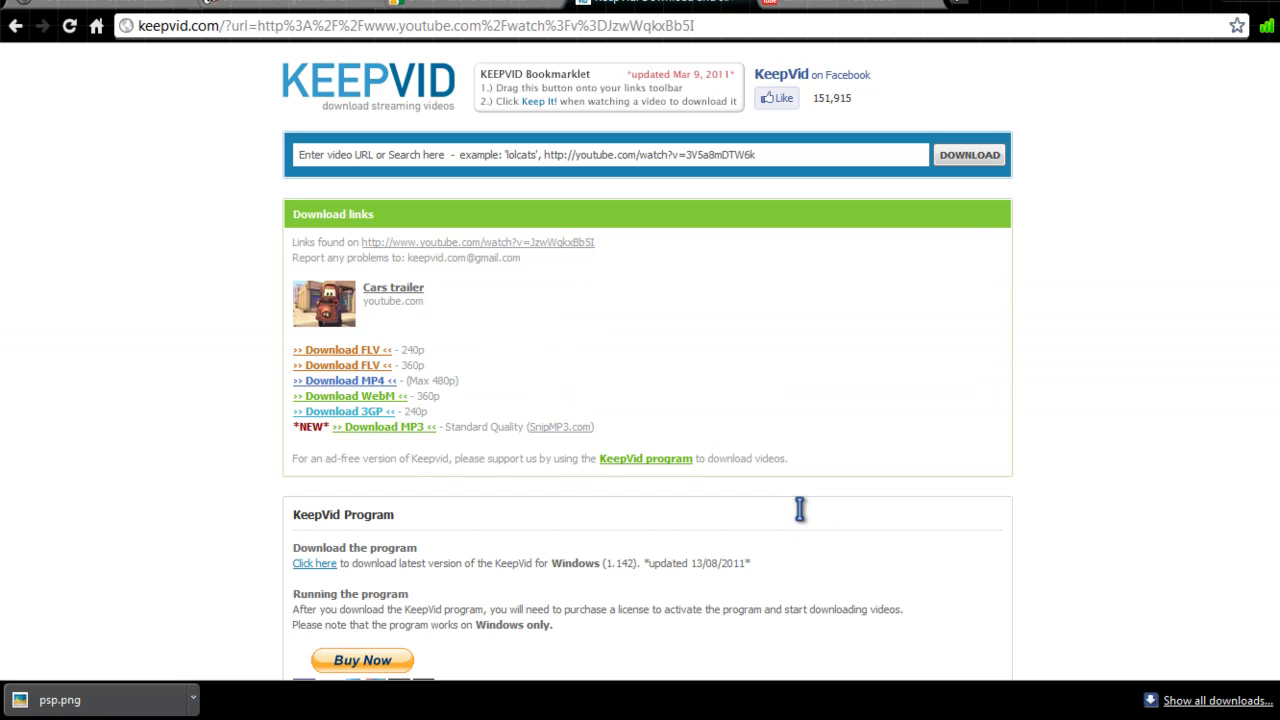
key("alt+Left")
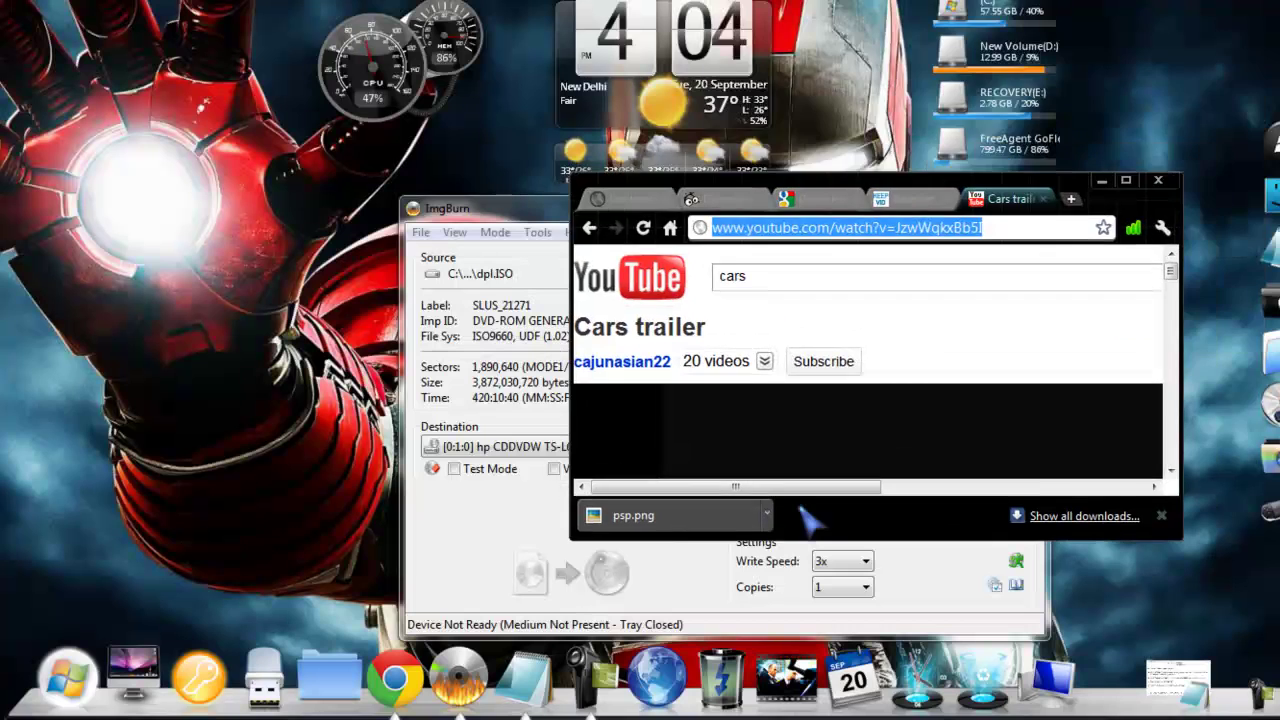
Paste the gamestorrents site address into the browser and load it.
key("ctrl+v")
key("Return")
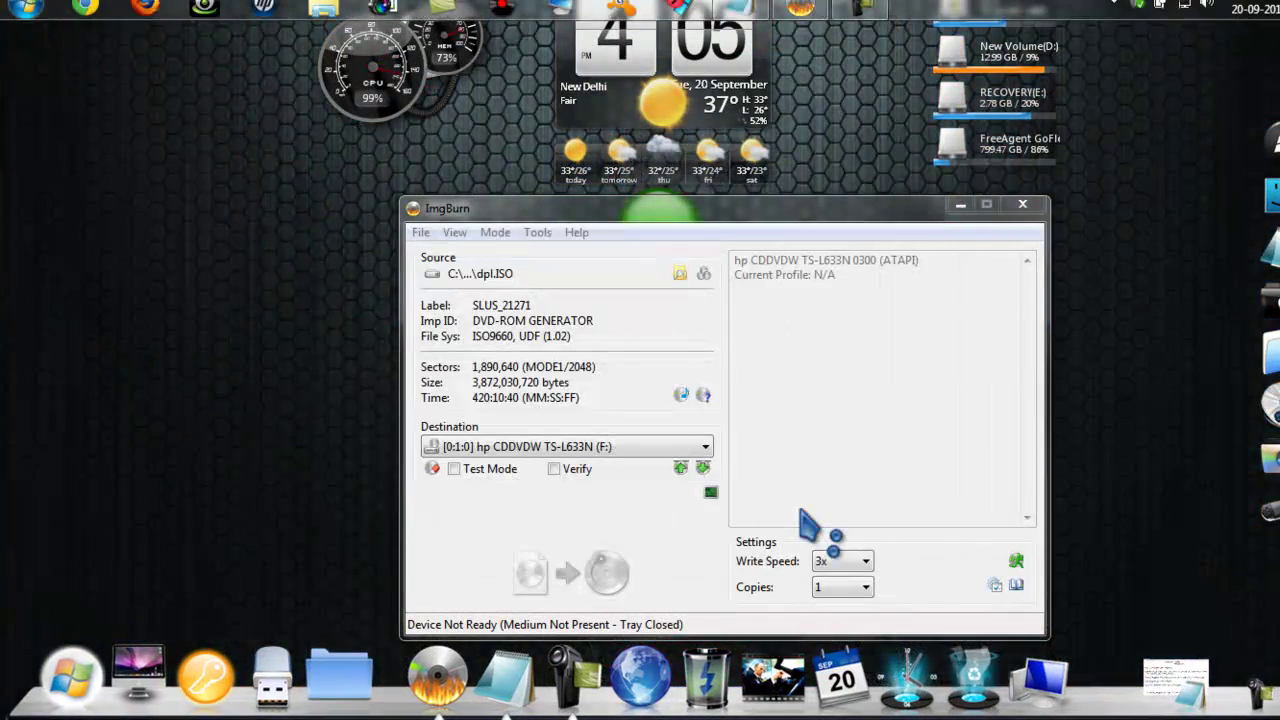